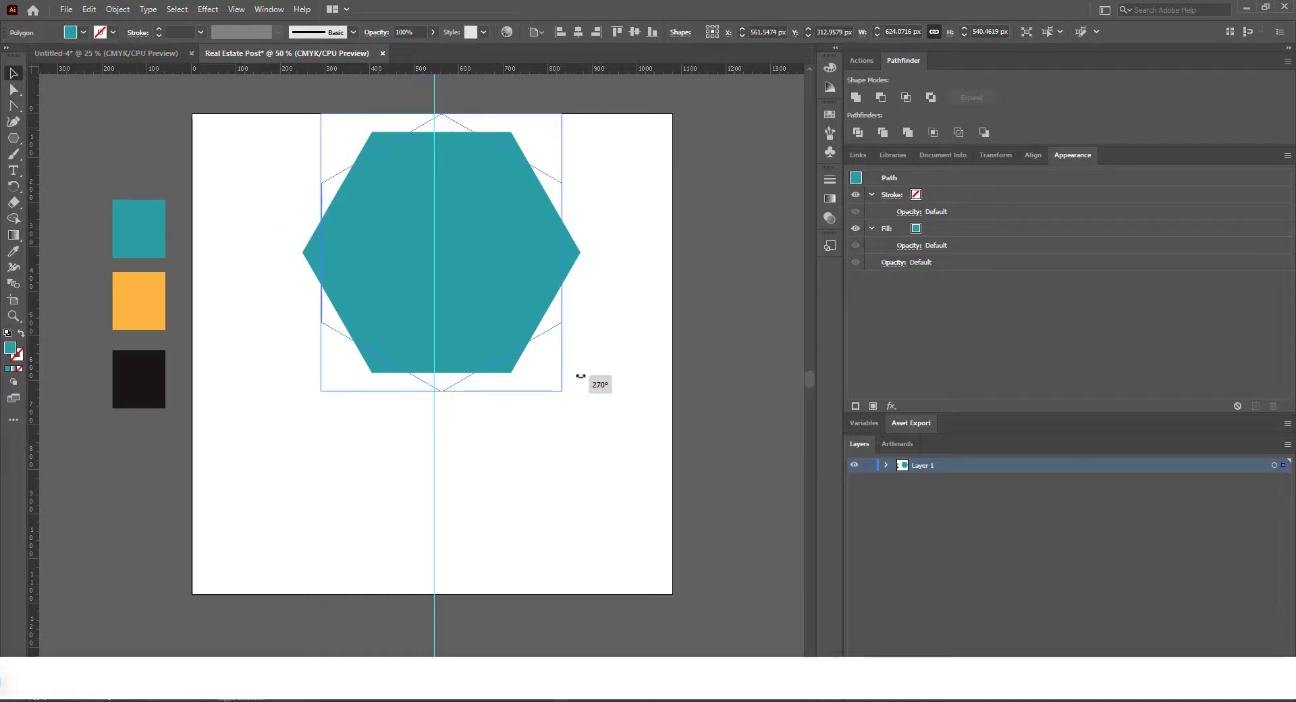
Step: Rotate the teal hexagon 270° so a corner points up, enlarge it to about 952 px wide and centre it on the vertical guide
{"action": "scroll", "coordinate": [527, 349], "scroll_direction": "down", "scroll_amount": 1}
{"action": "scroll", "coordinate": [527, 349], "scroll_direction": "up", "scroll_amount": 2}
{"action": "left_click_drag", "start_coordinate": [520, 287], "coordinate": [510, 313]}
{"action": "scroll", "coordinate": [511, 313], "scroll_direction": "down", "scroll_amount": 1}
{"action": "left_click_drag", "start_coordinate": [614, 300], "coordinate": [612, 308]}
{"action": "left_click_drag", "start_coordinate": [549, 269], "coordinate": [634, 272]}
{"action": "scroll", "coordinate": [635, 272], "scroll_direction": "down", "scroll_amount": 1}
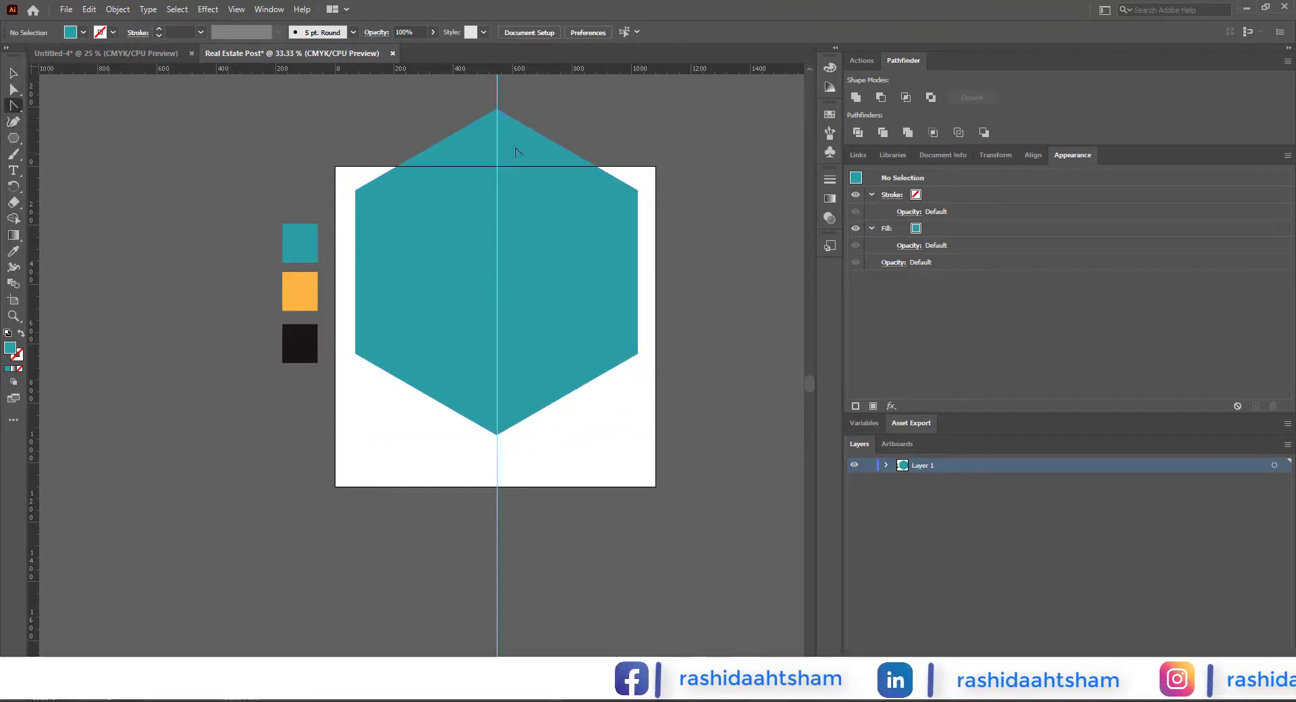
Step: Delete the hexagon's top corner point and raise its bottom tip to about Y 743 px
{"action": "left_click", "coordinate": [497, 109]}
{"action": "key", "text": "Delete"}
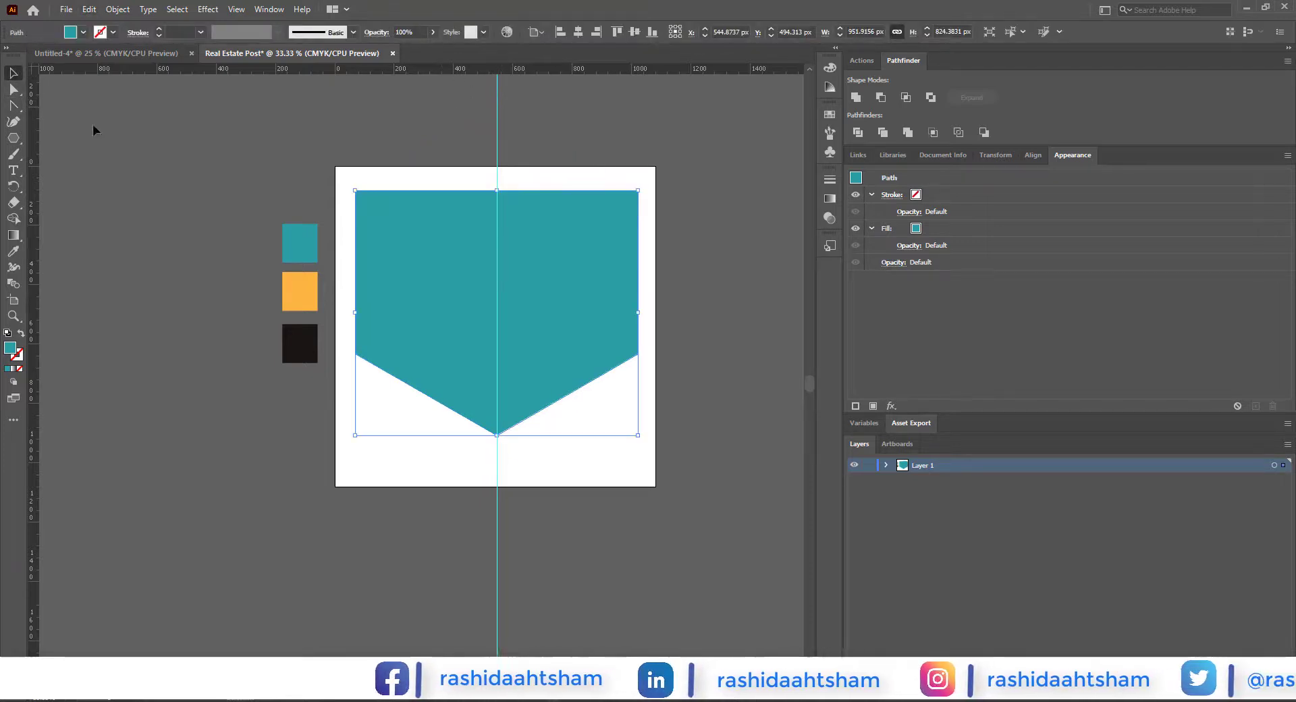
{"action": "left_click", "coordinate": [14, 89]}
{"action": "left_click", "coordinate": [498, 434]}
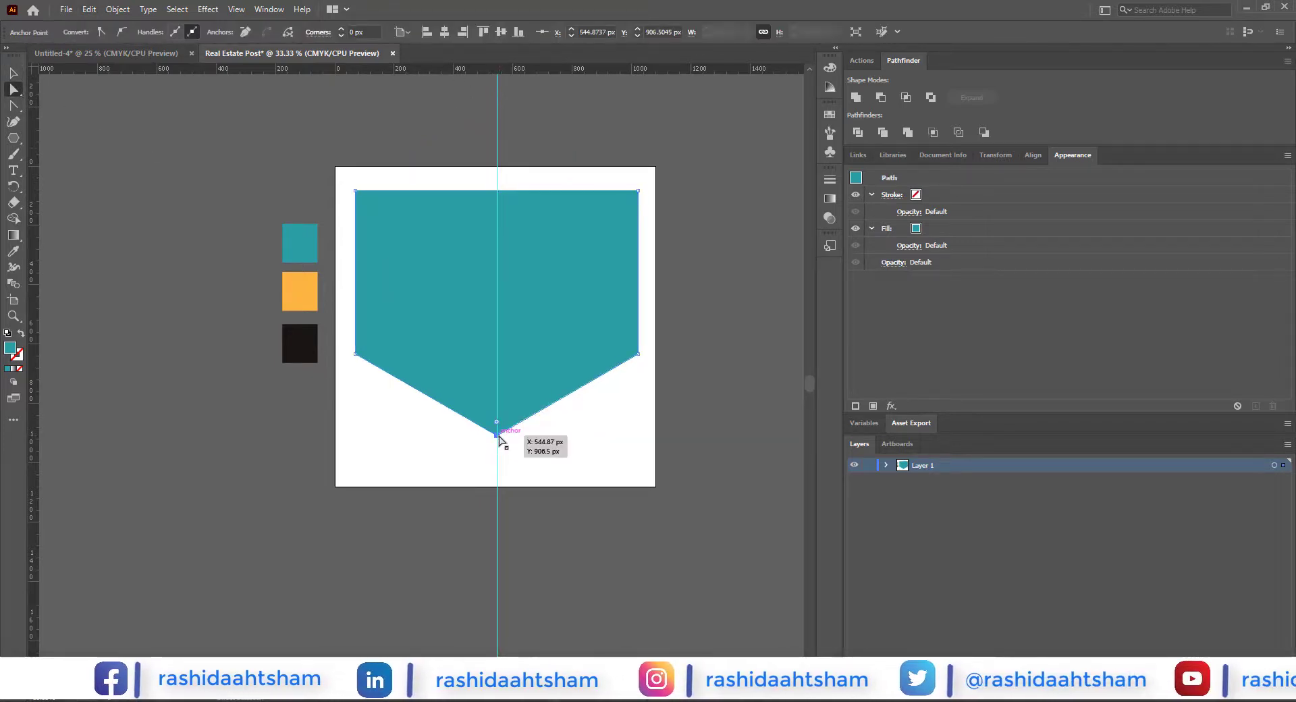
{"action": "left_click_drag", "start_coordinate": [497, 400], "coordinate": [498, 387]}
{"action": "left_click", "coordinate": [14, 73]}
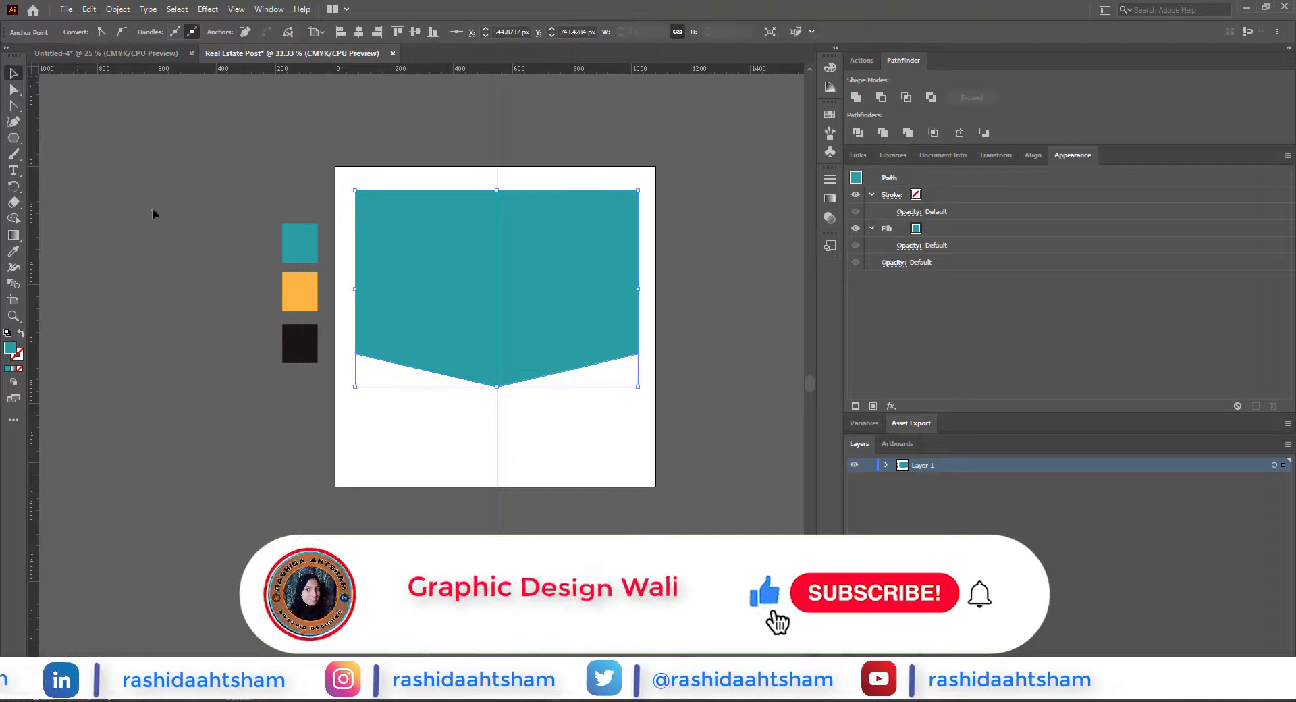
{"action": "left_click", "coordinate": [154, 212]}
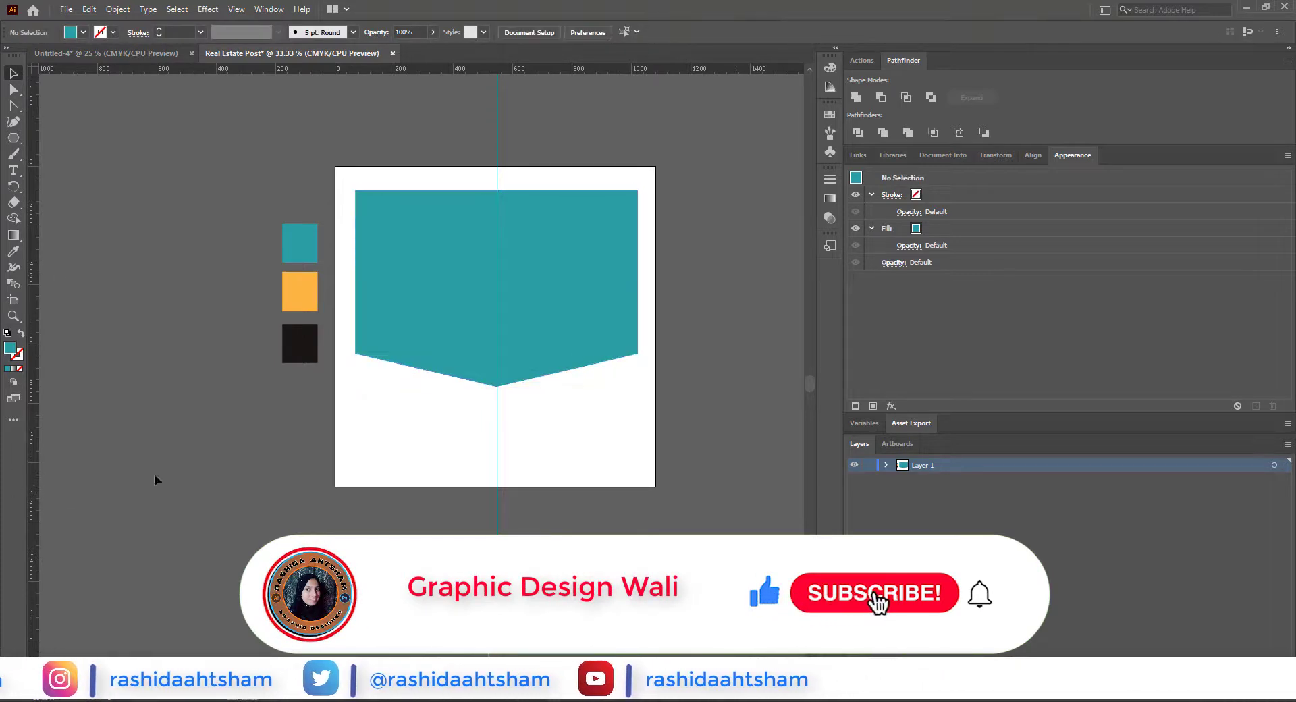
Step: Place margin guides about 50 px inside all four edges of the artboard
{"action": "left_click_drag", "start_coordinate": [351, 475], "coordinate": [350, 472]}
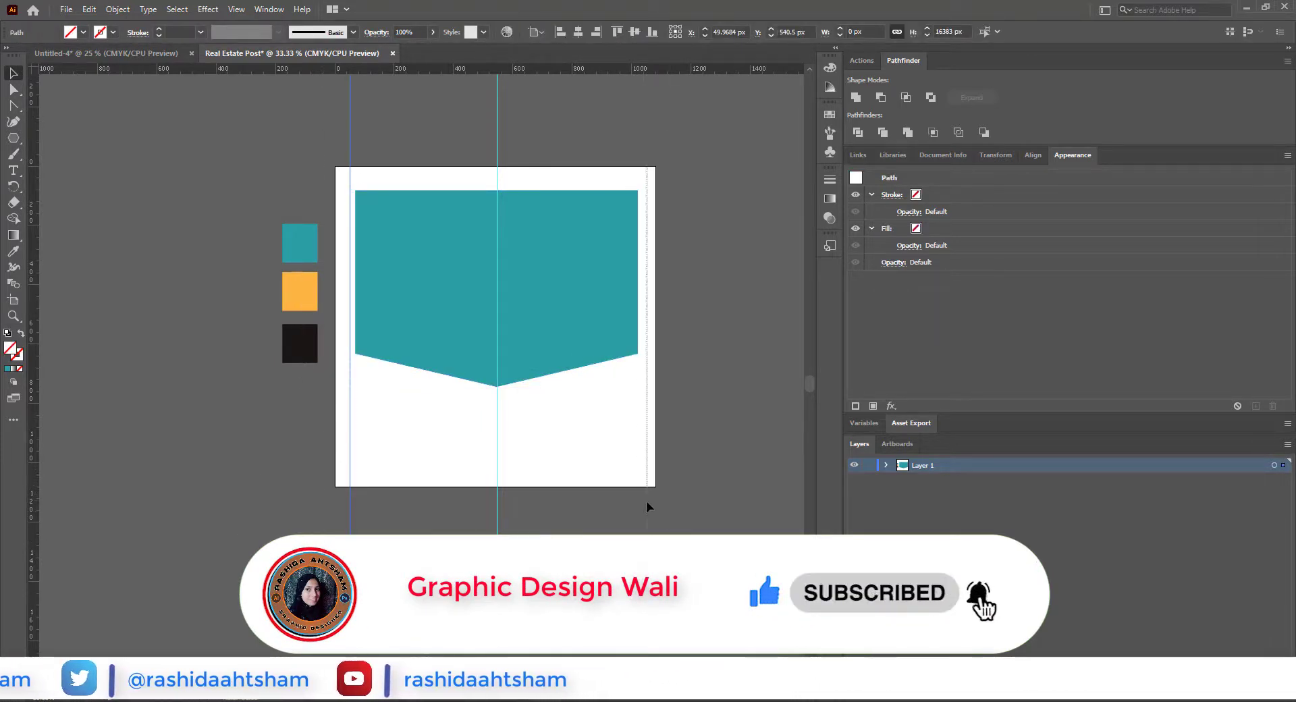
{"action": "left_click_drag", "start_coordinate": [646, 501], "coordinate": [642, 502]}
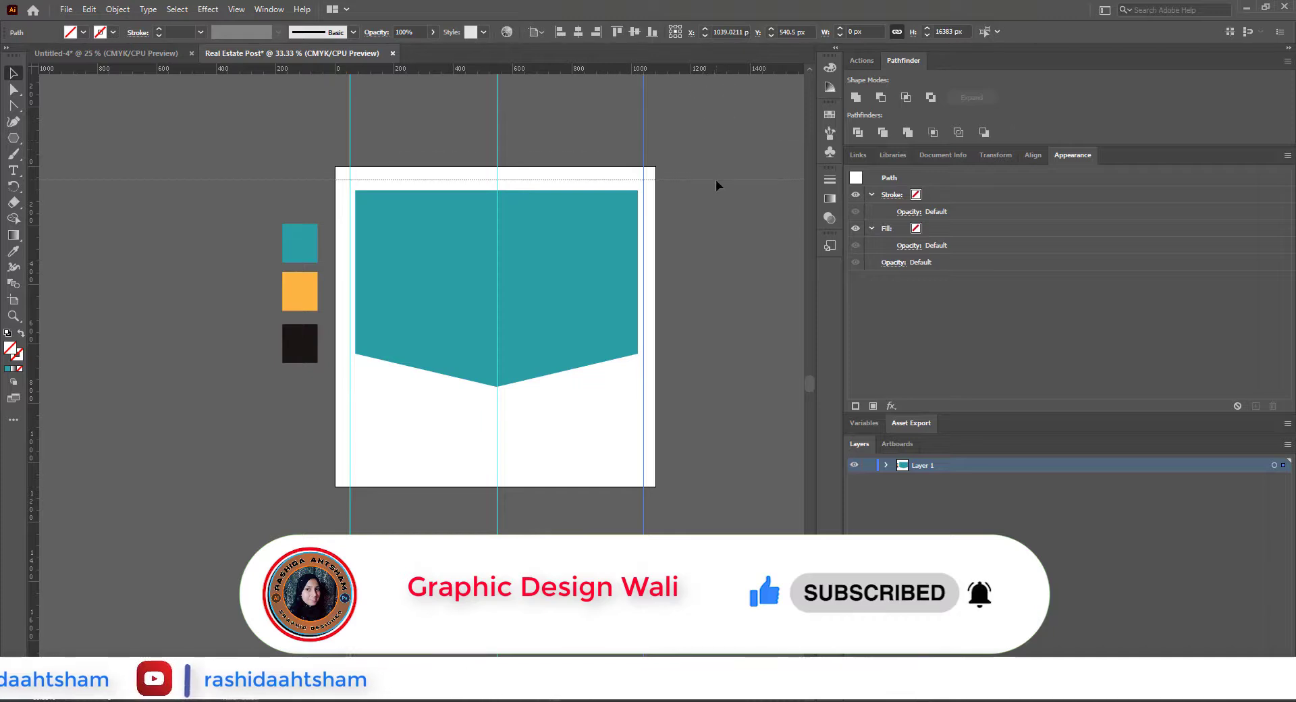
{"action": "left_click", "coordinate": [715, 181]}
{"action": "left_click_drag", "start_coordinate": [737, 472], "coordinate": [736, 471]}
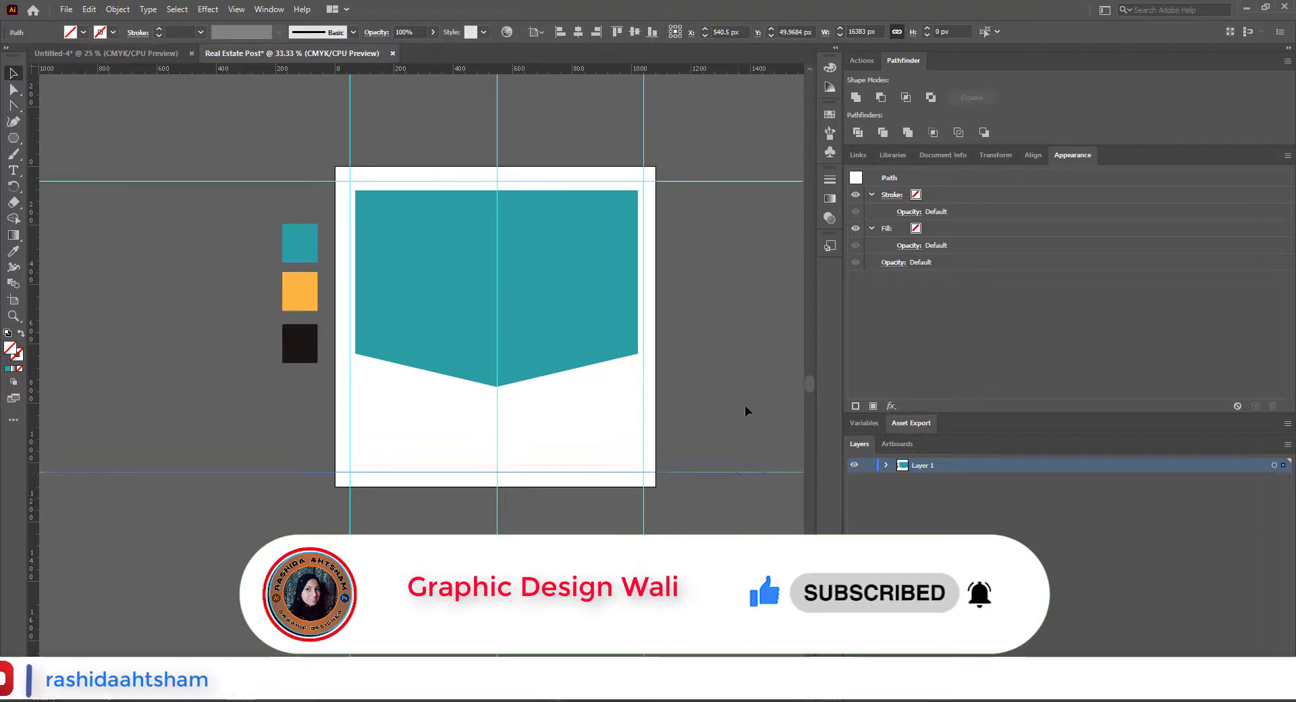
{"action": "left_click", "coordinate": [744, 405]}
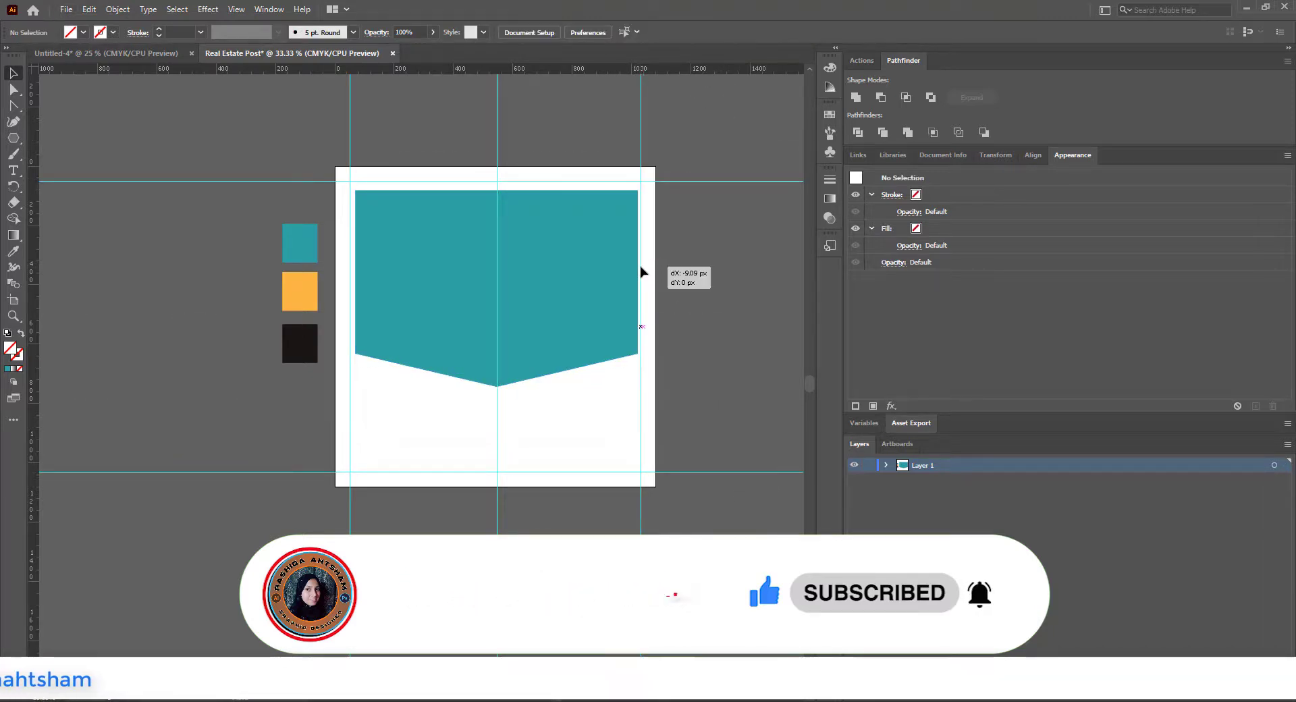
{"action": "left_click_drag", "start_coordinate": [641, 271], "coordinate": [641, 271]}
Step: Move the teal shape up to the top margin guide and resize it to about 966 px wide between the side guides
{"action": "scroll", "coordinate": [652, 167], "scroll_direction": "up", "scroll_amount": 2}
{"action": "left_click", "coordinate": [589, 309]}
{"action": "scroll", "coordinate": [589, 309], "scroll_direction": "down", "scroll_amount": 1}
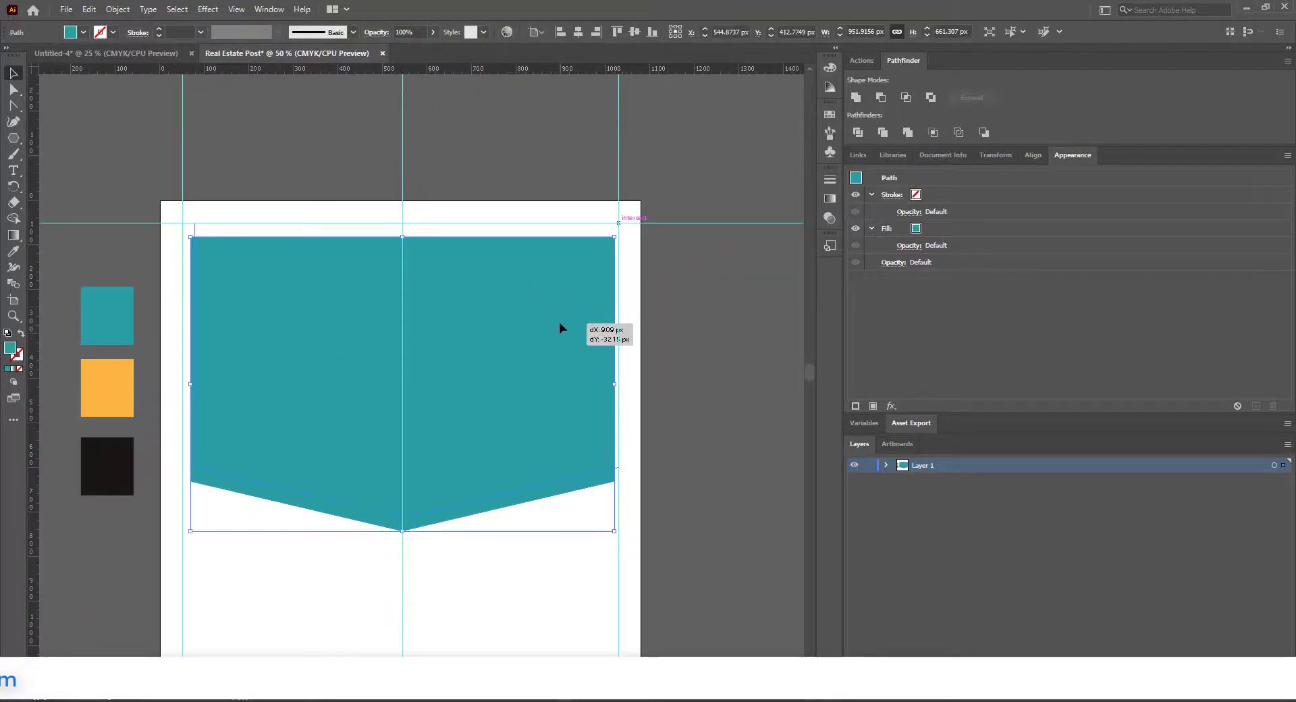
{"action": "left_click_drag", "start_coordinate": [558, 321], "coordinate": [559, 322]}
{"action": "left_click_drag", "start_coordinate": [183, 370], "coordinate": [184, 370]}
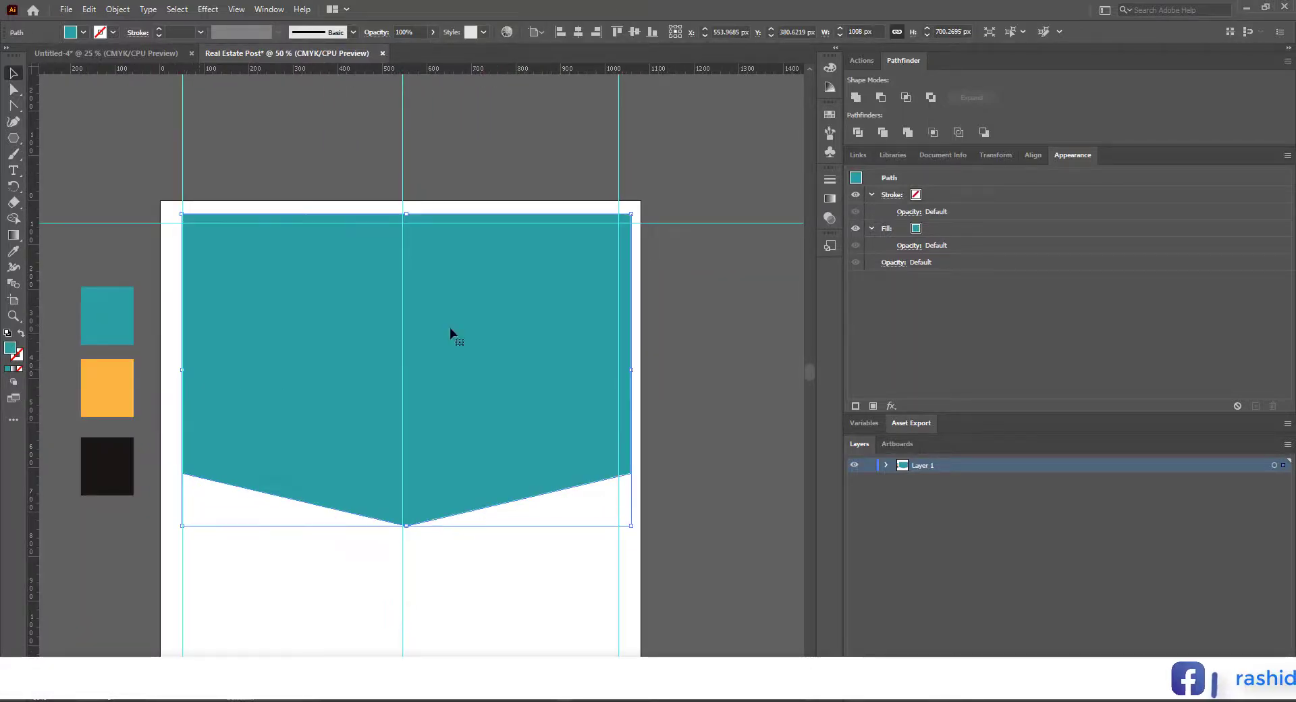
{"action": "left_click_drag", "start_coordinate": [616, 371], "coordinate": [618, 370]}
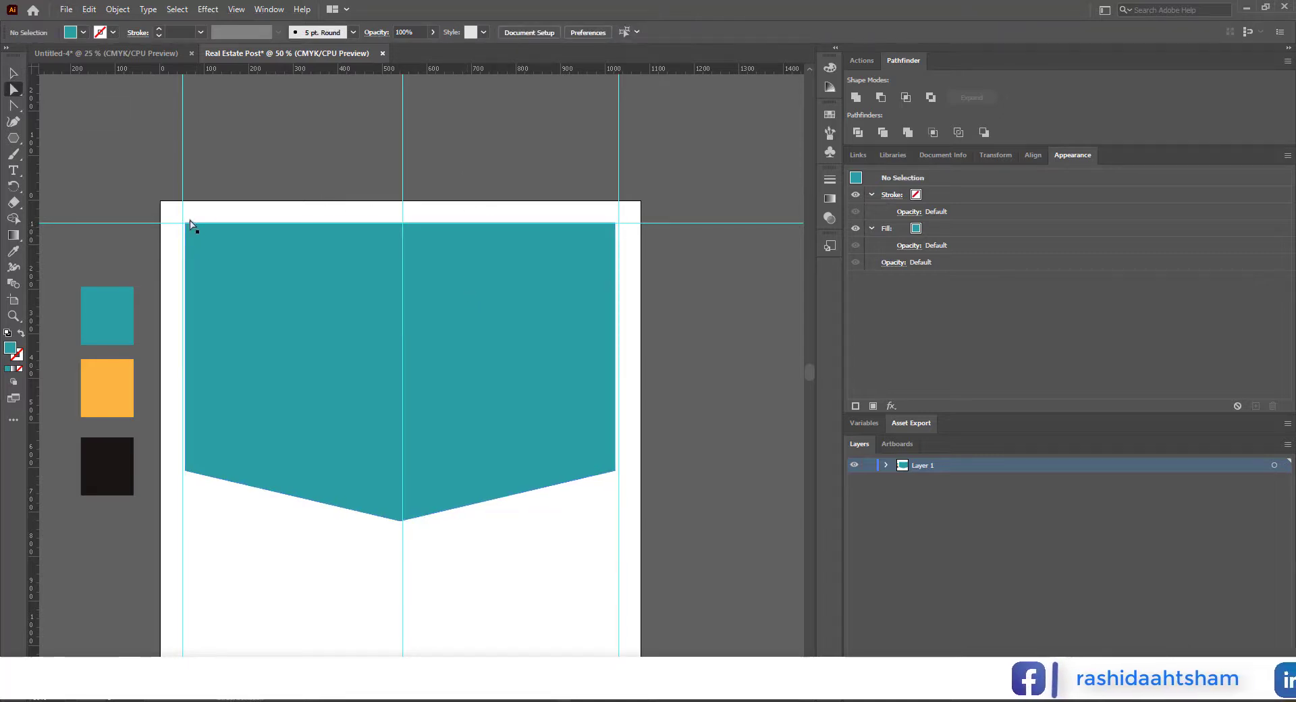
{"action": "key", "text": "slash"}
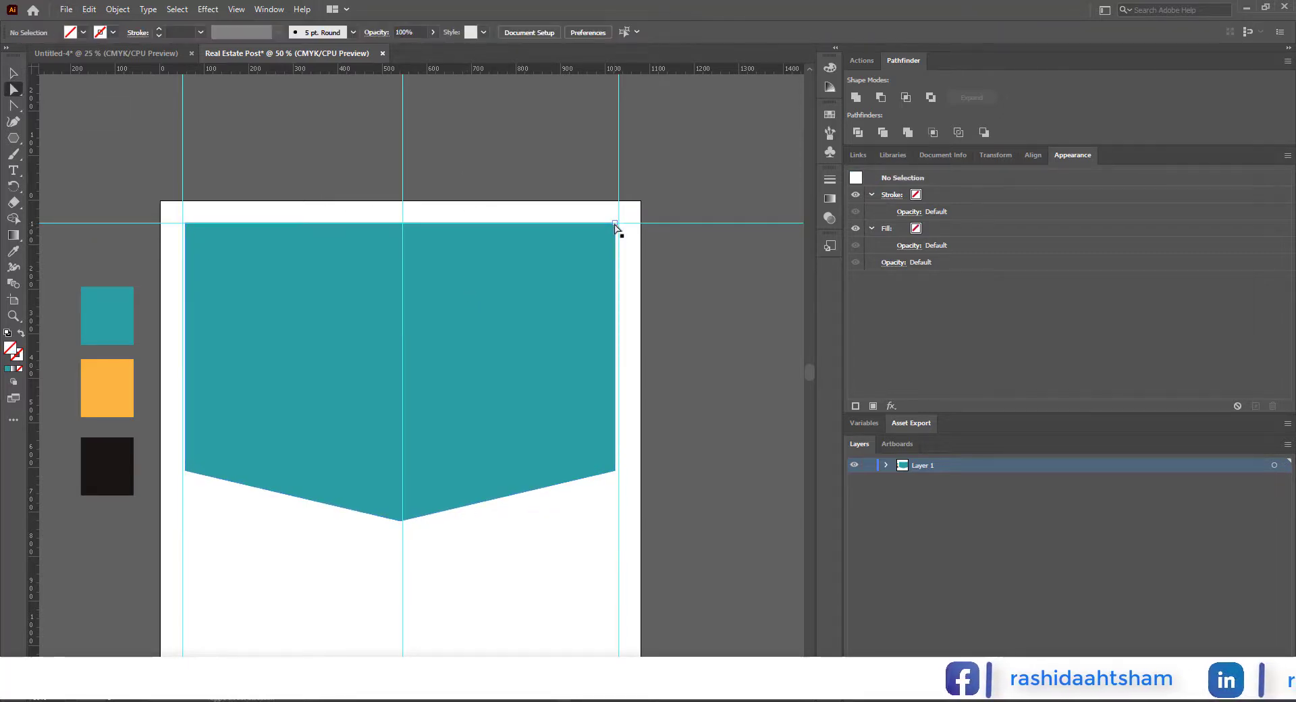
{"action": "left_click", "coordinate": [188, 228]}
{"action": "left_click", "coordinate": [615, 224], "text": "shift"}
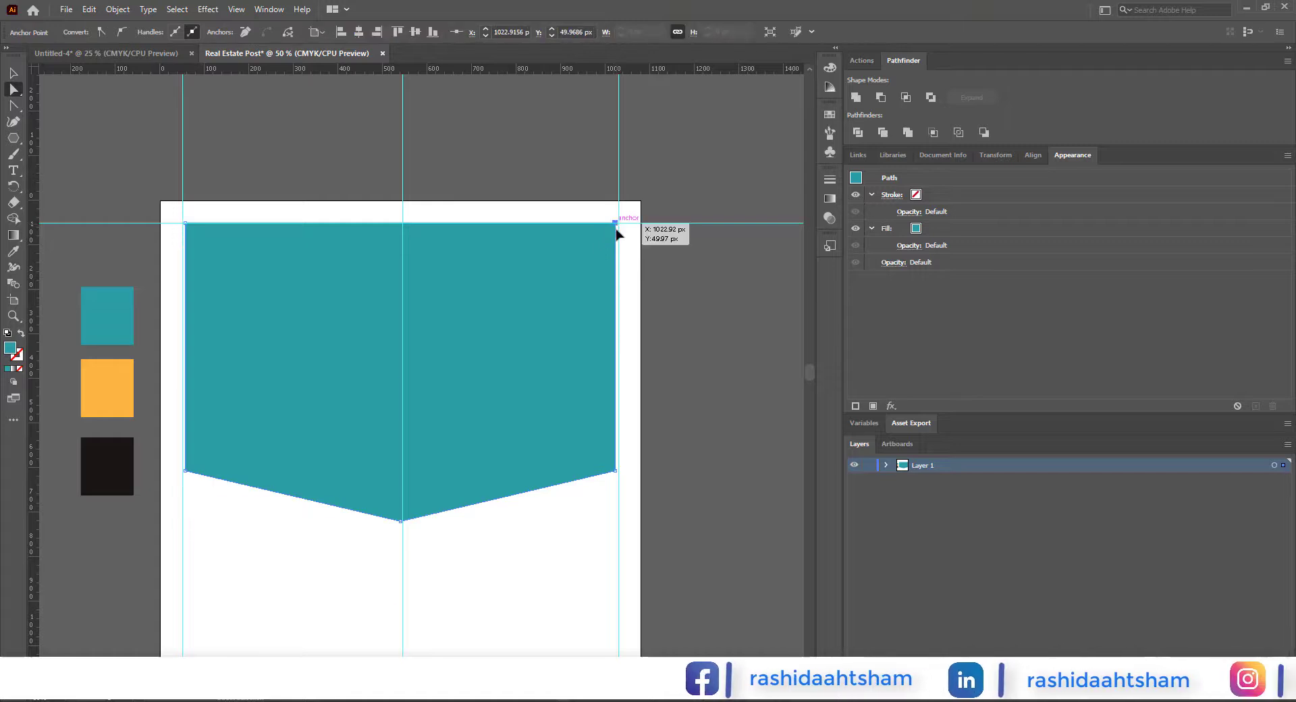
{"action": "left_click_drag", "start_coordinate": [615, 224], "coordinate": [615, 244]}
{"action": "key", "text": "ctrl+z"}
{"action": "scroll", "coordinate": [192, 229], "scroll_direction": "up", "scroll_amount": 5}
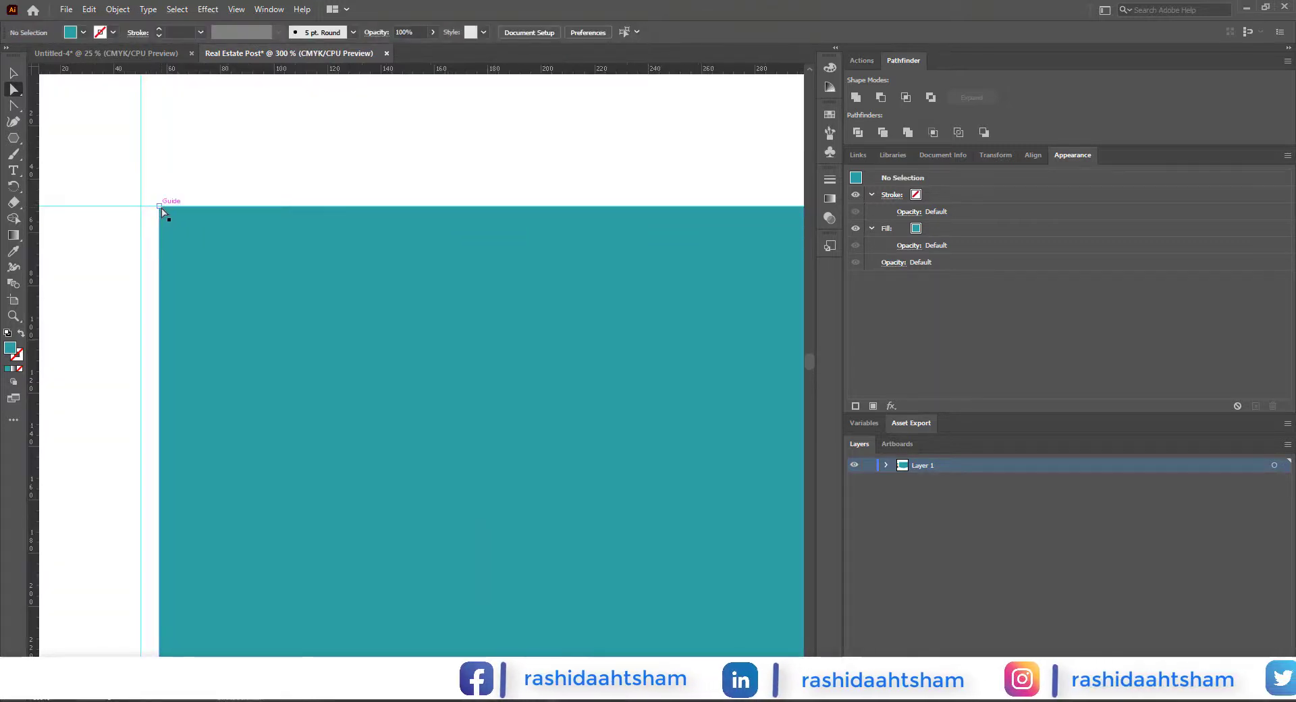
{"action": "left_click", "coordinate": [162, 210]}
{"action": "scroll", "coordinate": [241, 252], "scroll_direction": "down", "scroll_amount": 4}
{"action": "left_click_drag", "start_coordinate": [215, 238], "coordinate": [237, 235]}
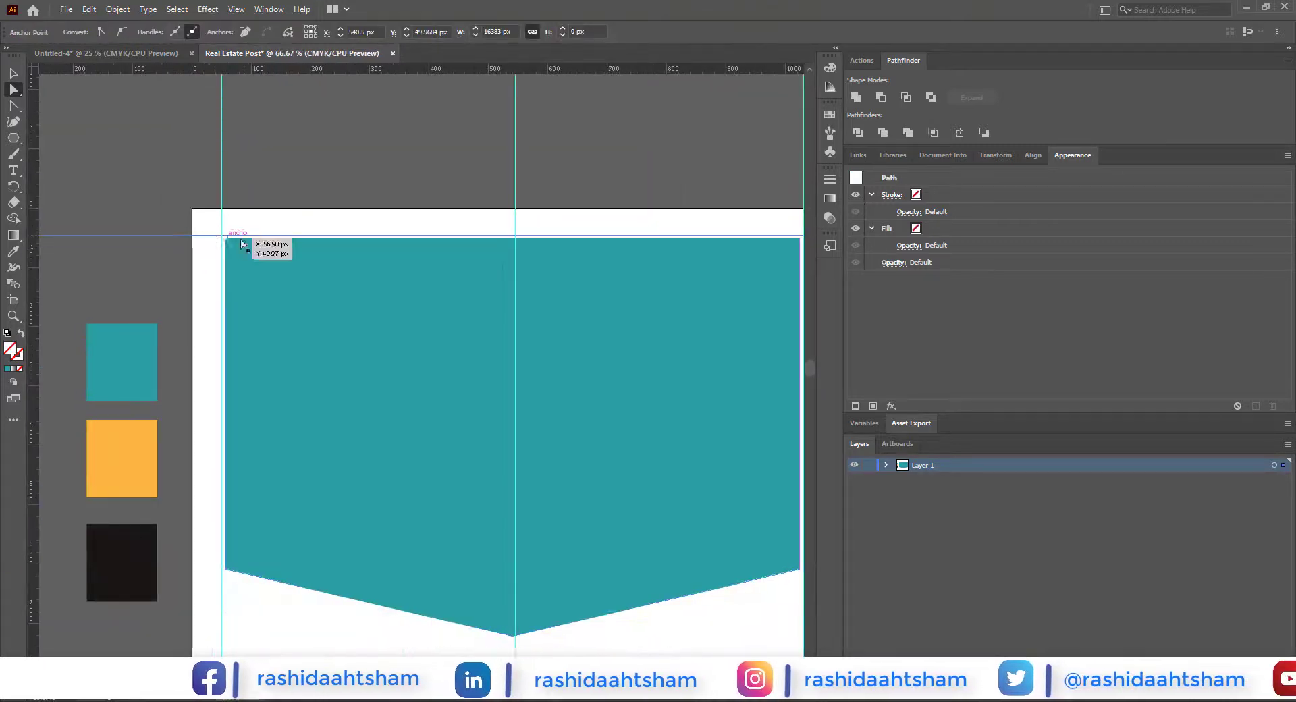
Step: Lower the teal shape's two top corners together to about 598 px overall height and move the shape back up to the top guide
{"action": "left_click", "coordinate": [225, 238]}
{"action": "left_click_drag", "start_coordinate": [582, 345], "coordinate": [365, 394]}
{"action": "left_click", "coordinate": [580, 287], "text": "shift"}
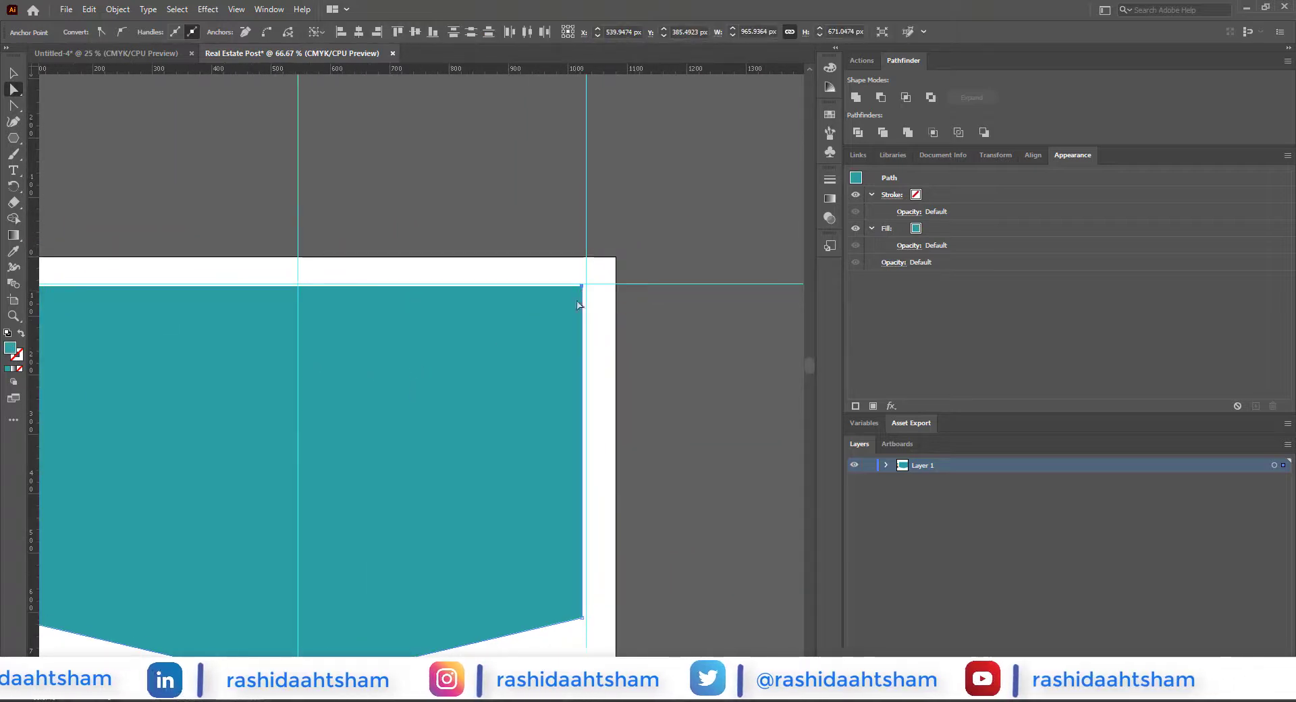
{"action": "scroll", "coordinate": [576, 306], "scroll_direction": "down", "scroll_amount": 1}
{"action": "left_click_drag", "start_coordinate": [577, 295], "coordinate": [572, 328]}
{"action": "left_click", "coordinate": [14, 74]}
{"action": "left_click_drag", "start_coordinate": [327, 425], "coordinate": [331, 386]}
Step: Widen the teal shape proportionally to both side guides, about 980 px wide
{"action": "scroll", "coordinate": [364, 398], "scroll_direction": "up", "scroll_amount": 1}
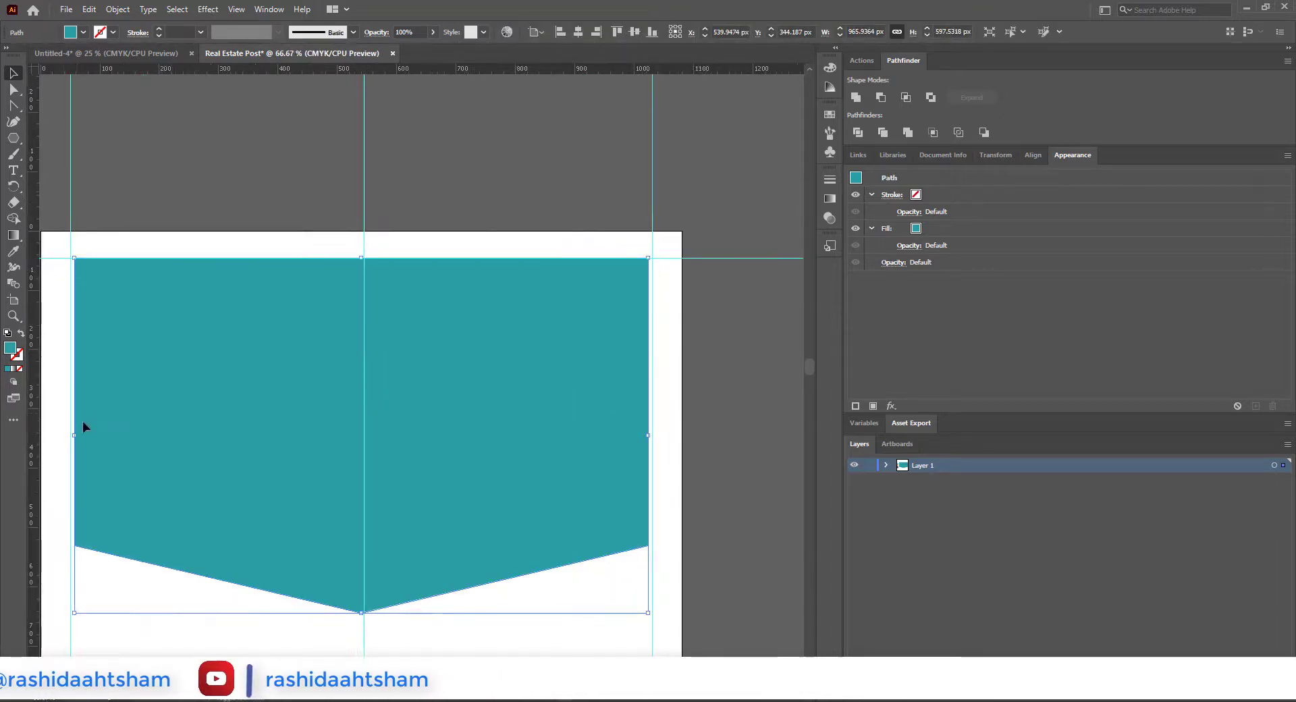
{"action": "left_click_drag", "start_coordinate": [74, 434], "coordinate": [68, 437]}
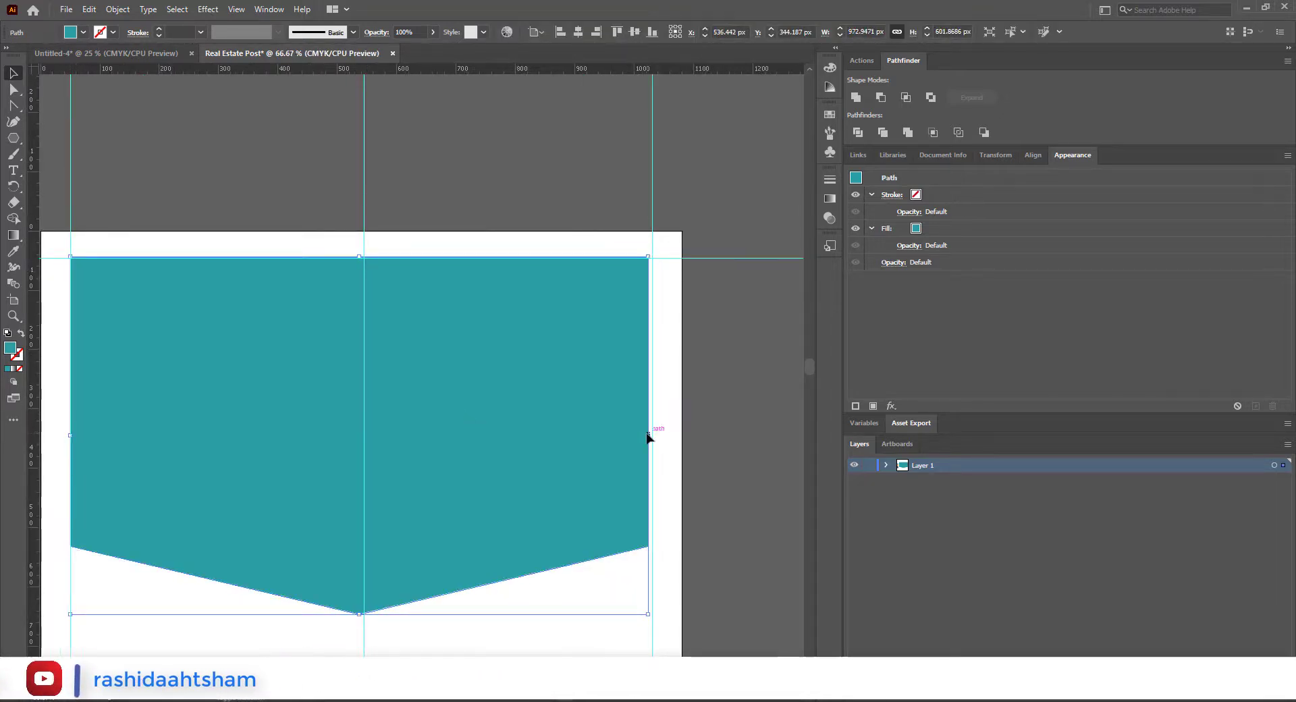
{"action": "scroll", "coordinate": [651, 436], "scroll_direction": "down", "scroll_amount": 1}
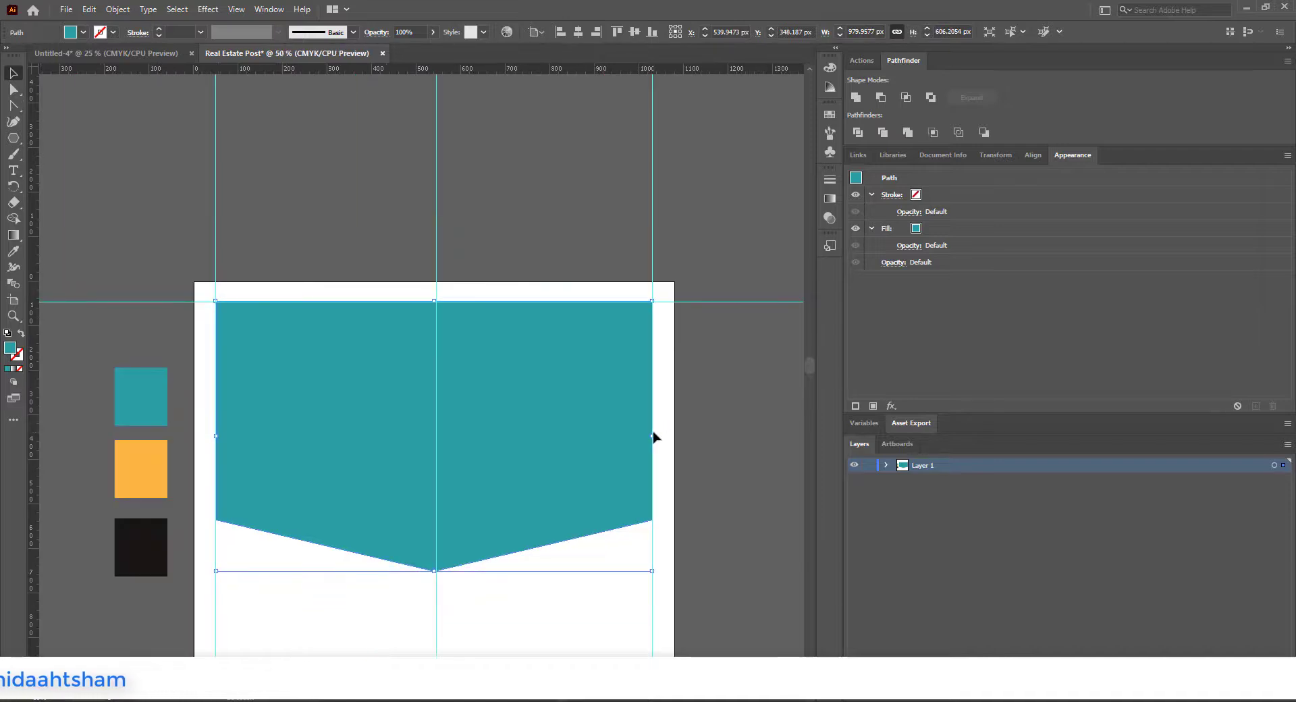
Step: Make a smaller copy of the teal shape, about 848 × 525 px, move it down about 107 px and fill it with white (ffffff)
{"action": "scroll", "coordinate": [545, 226], "scroll_direction": "down", "scroll_amount": 1}
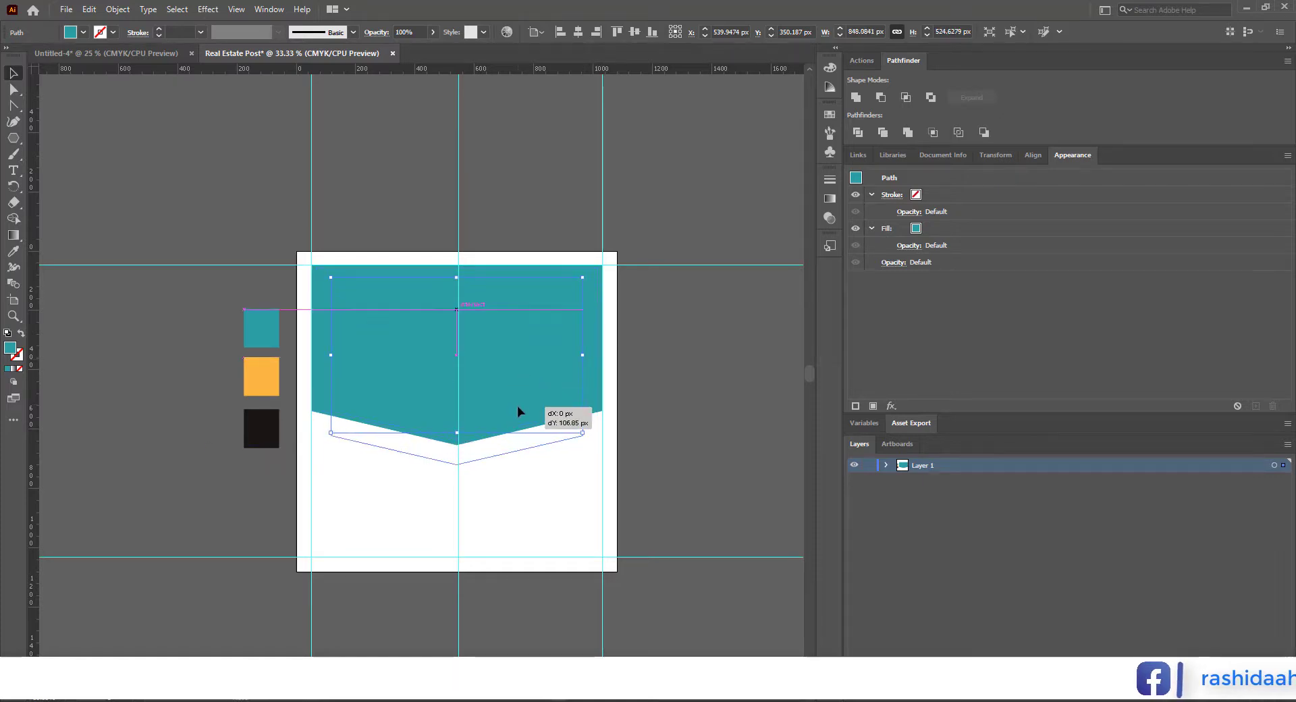
{"action": "left_click_drag", "start_coordinate": [517, 406], "coordinate": [517, 406]}
{"action": "double_click", "coordinate": [11, 348]}
{"action": "left_click_drag", "start_coordinate": [135, 479], "coordinate": [99, 463]}
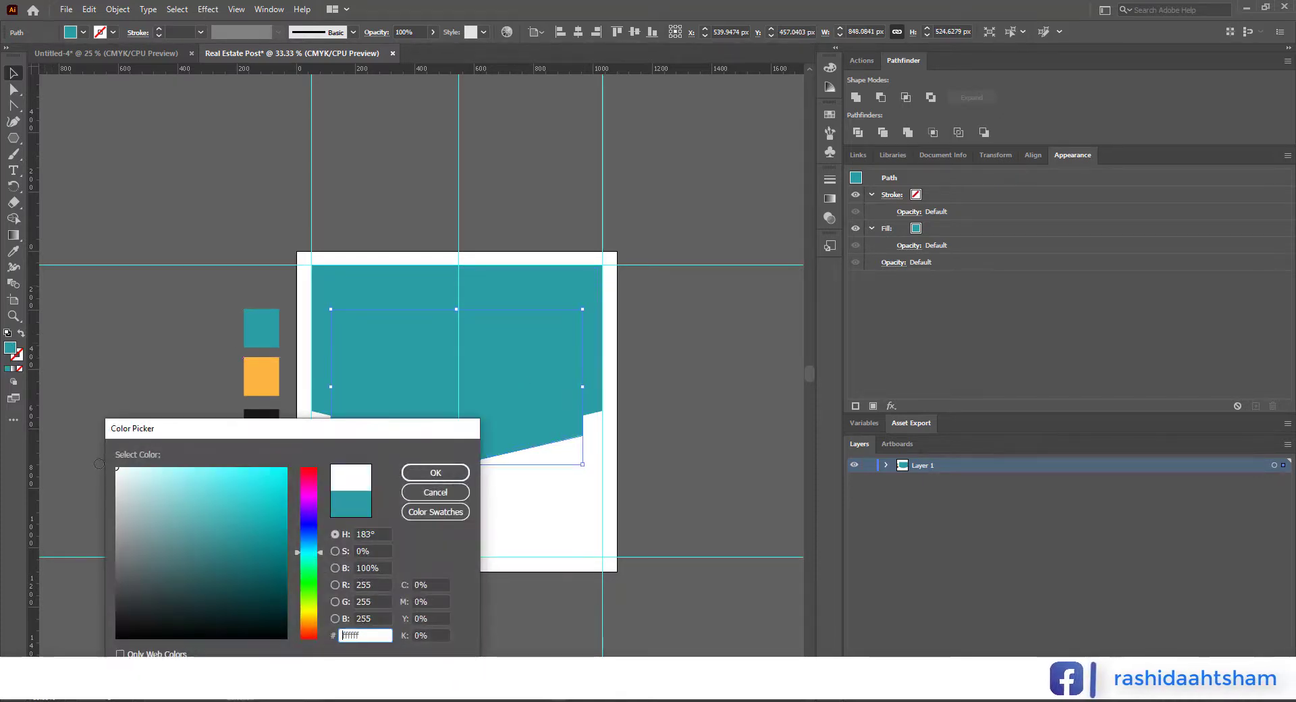
{"action": "left_click", "coordinate": [426, 474]}
Step: Extend the white shape's top edge upward to a height of about 616 px and deselect it
{"action": "scroll", "coordinate": [448, 439], "scroll_direction": "up", "scroll_amount": 1}
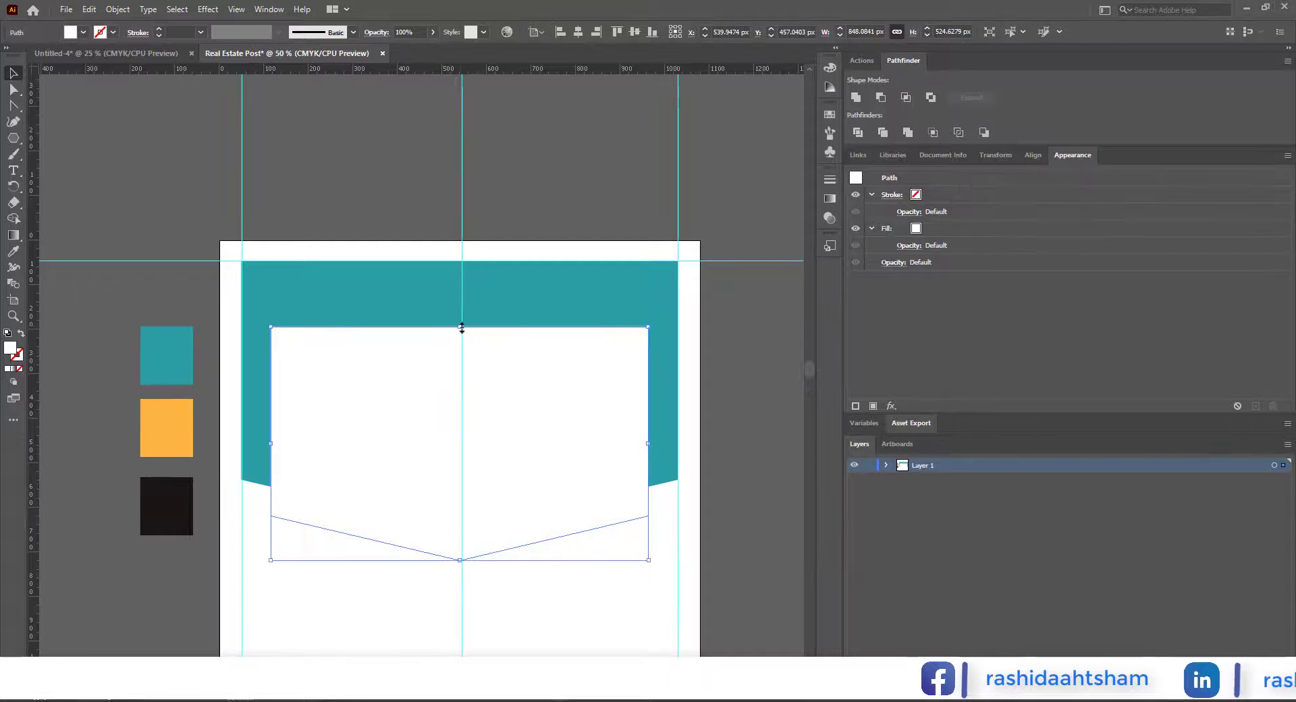
{"action": "left_click_drag", "start_coordinate": [461, 292], "coordinate": [461, 286]}
{"action": "left_click", "coordinate": [524, 187]}
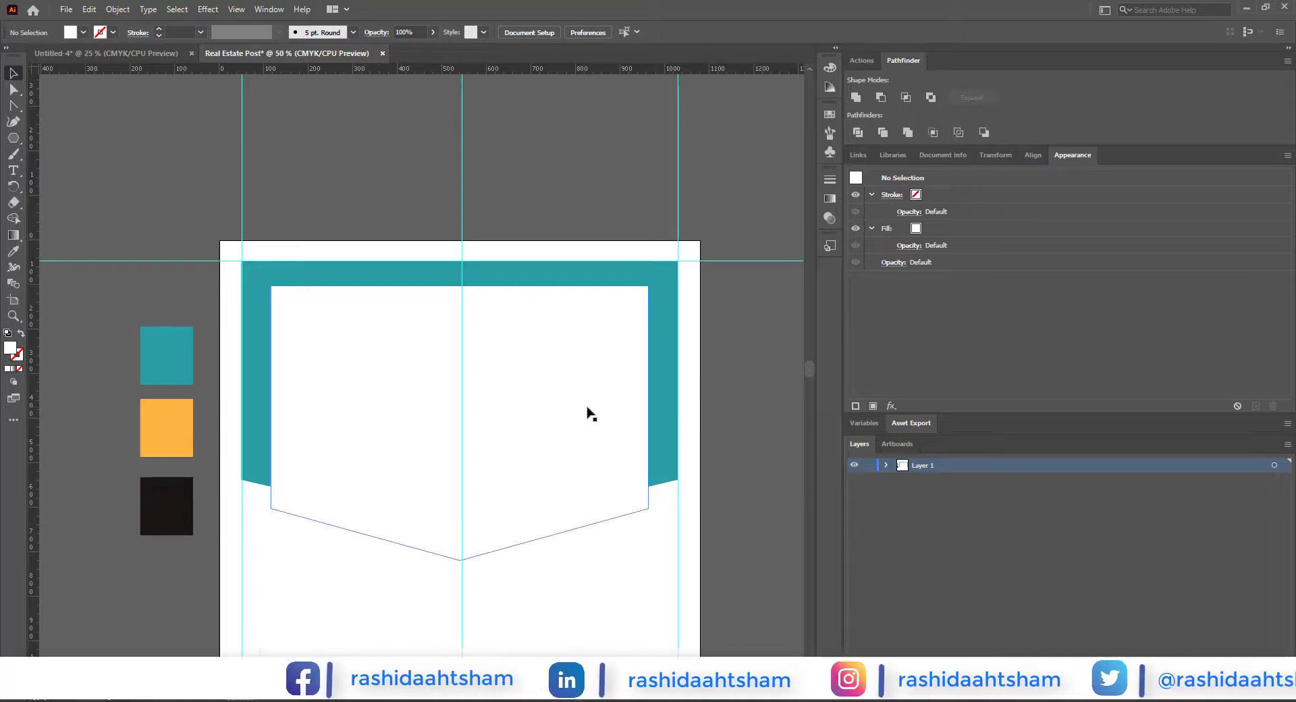
Step: Switch to the Icons folder in File Explorer and open the house photo in Illustrator
{"action": "mouse_move", "coordinate": [348, 700]}
{"action": "left_click", "coordinate": [348, 644]}
{"action": "right_click", "coordinate": [454, 135]}
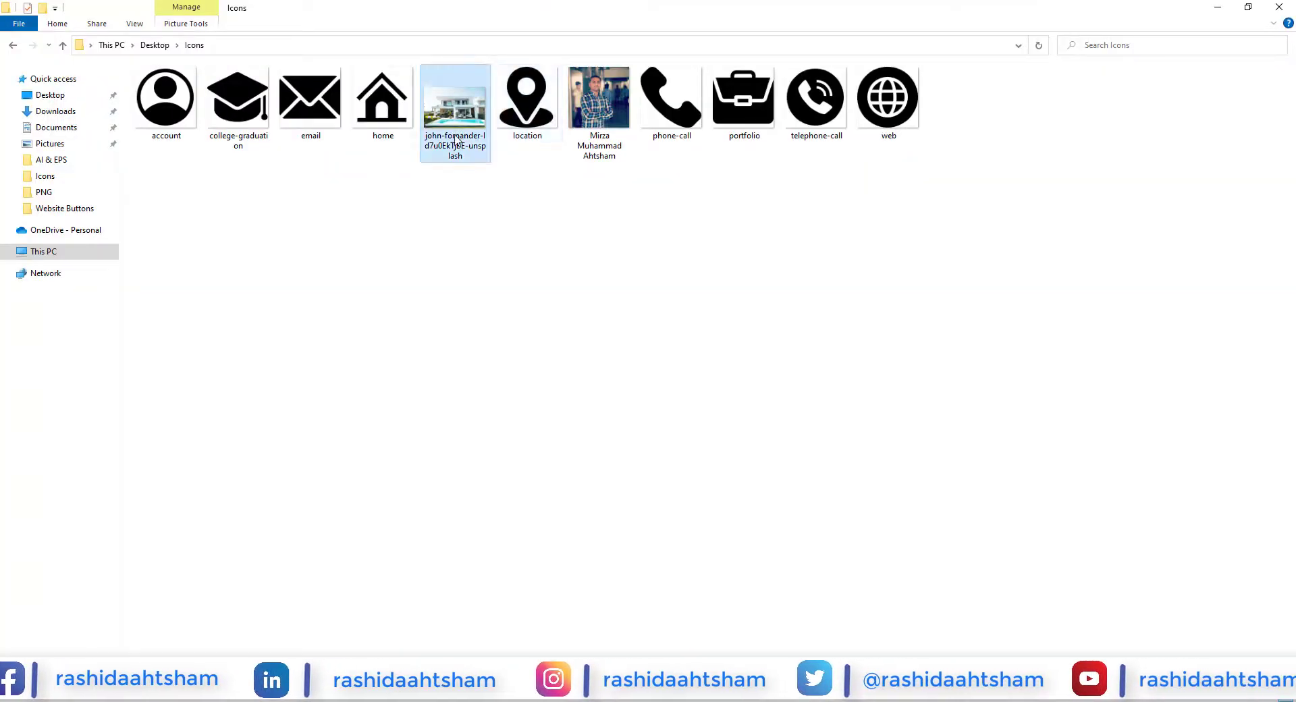
{"action": "mouse_move", "coordinate": [729, 334]}
{"action": "left_click", "coordinate": [781, 333]}
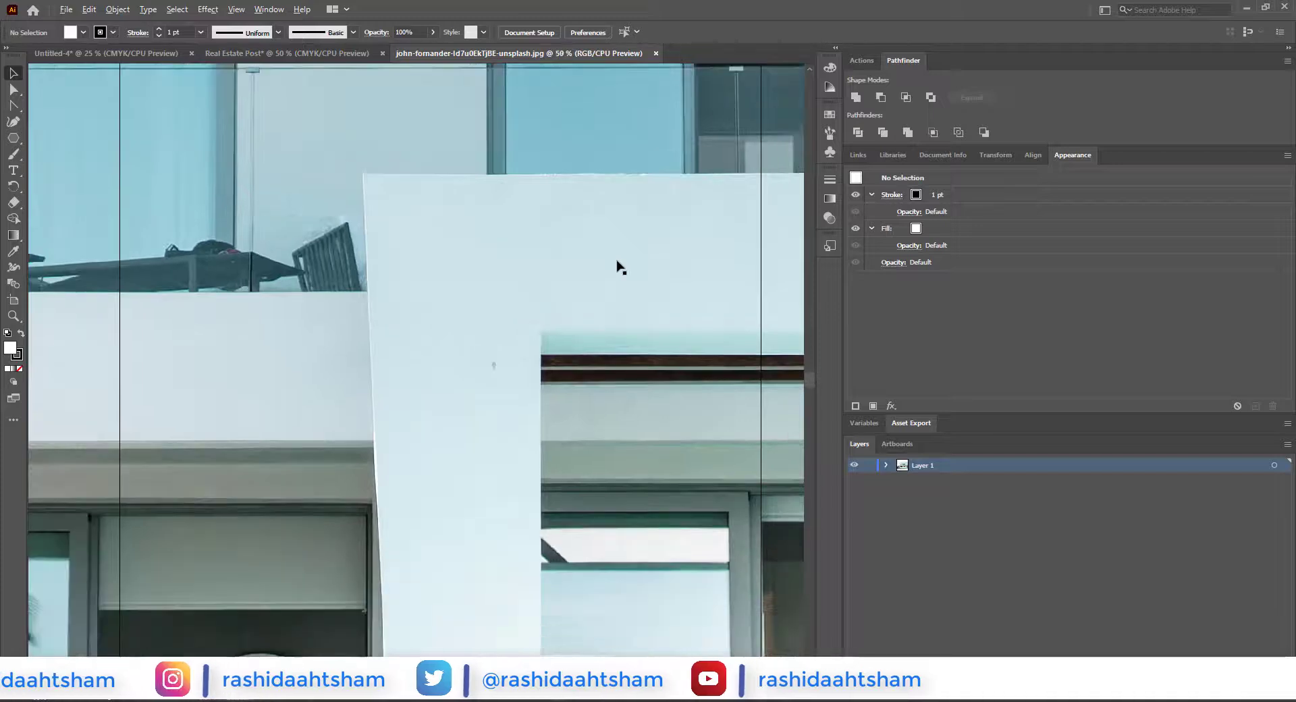
Step: Bring the house photo into the Real Estate Post document, scaled to about 615 px wide and placed beside the artboard
{"action": "scroll", "coordinate": [616, 263], "scroll_direction": "down", "scroll_amount": 7}
{"action": "scroll", "coordinate": [616, 263], "scroll_direction": "right", "scroll_amount": 2}
{"action": "left_click", "coordinate": [617, 267]}
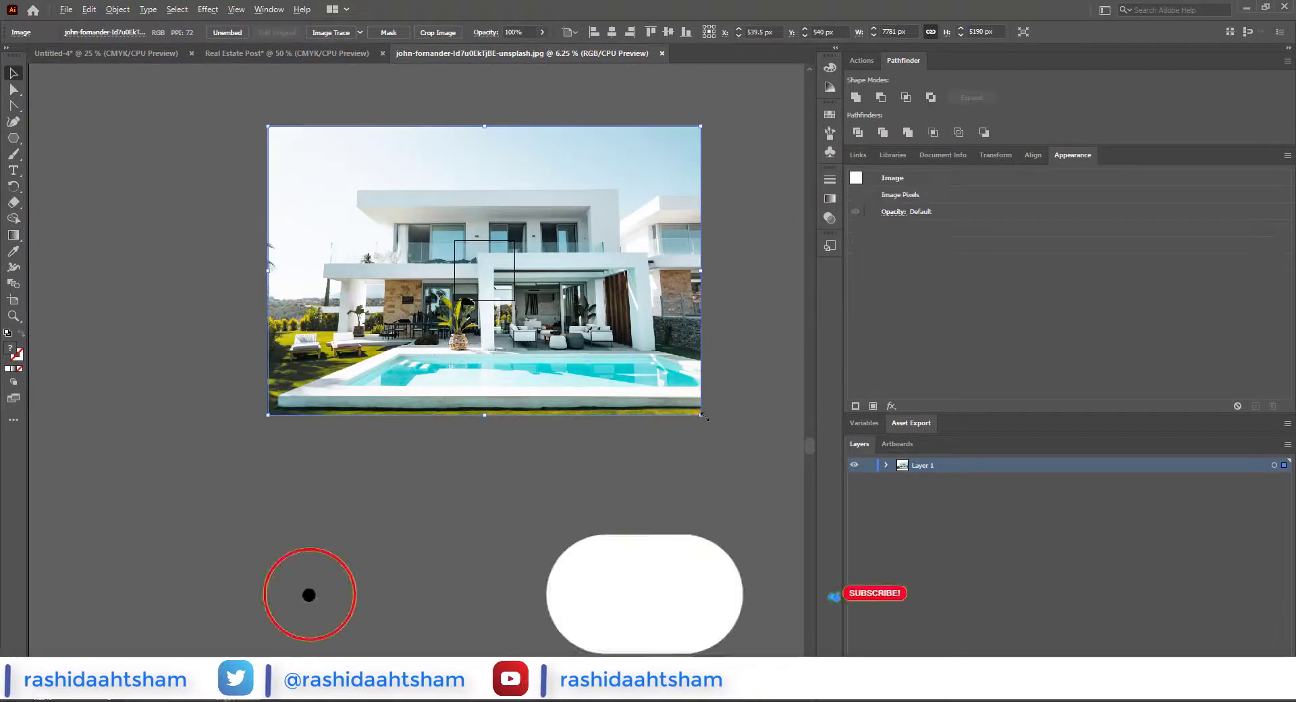
{"action": "left_click_drag", "start_coordinate": [700, 415], "coordinate": [616, 327]}
{"action": "left_click_drag", "start_coordinate": [492, 266], "coordinate": [420, 195]}
{"action": "scroll", "coordinate": [419, 195], "scroll_direction": "down", "scroll_amount": 4}
{"action": "left_click_drag", "start_coordinate": [585, 216], "coordinate": [435, 218]}
{"action": "scroll", "coordinate": [410, 222], "scroll_direction": "up", "scroll_amount": 2}
{"action": "left_click_drag", "start_coordinate": [512, 358], "coordinate": [496, 250]}
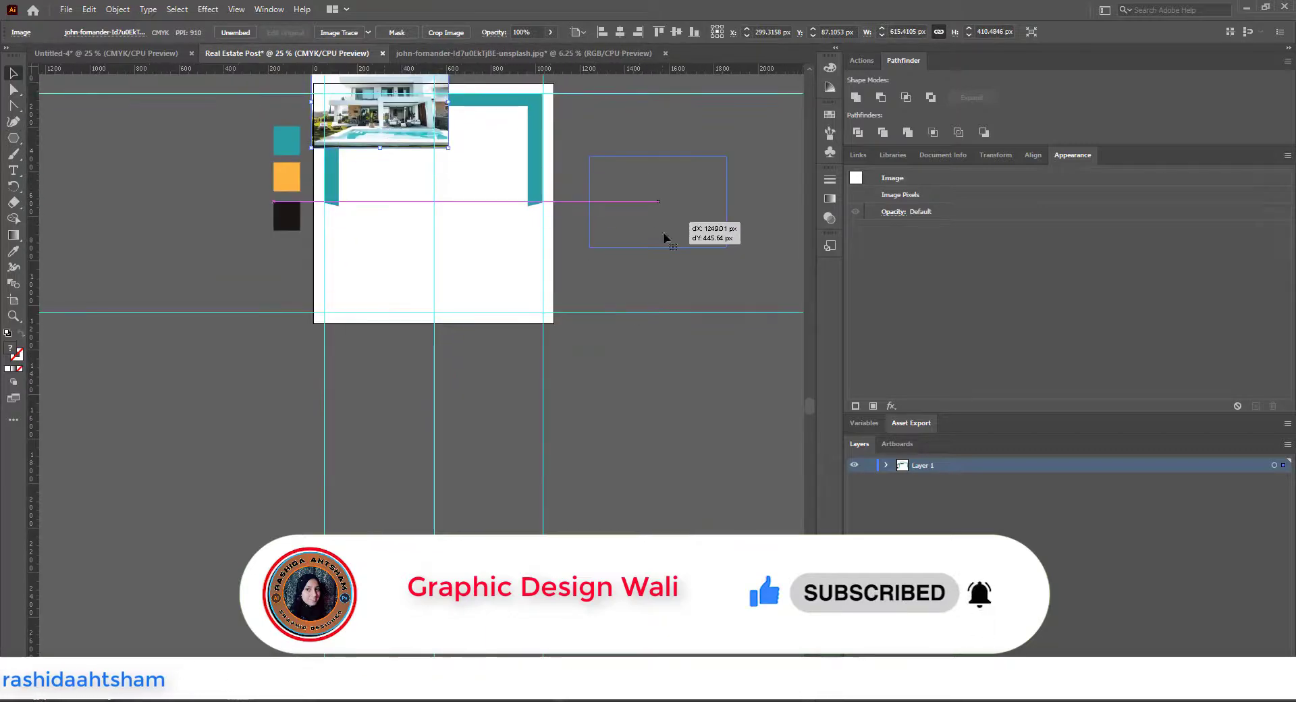
{"action": "left_click_drag", "start_coordinate": [663, 238], "coordinate": [664, 239]}
Step: Move the white shape off the artboard onto the house photo
{"action": "scroll", "coordinate": [668, 236], "scroll_direction": "up", "scroll_amount": 2}
{"action": "scroll", "coordinate": [521, 248], "scroll_direction": "down", "scroll_amount": 1}
{"action": "left_click", "coordinate": [406, 239]}
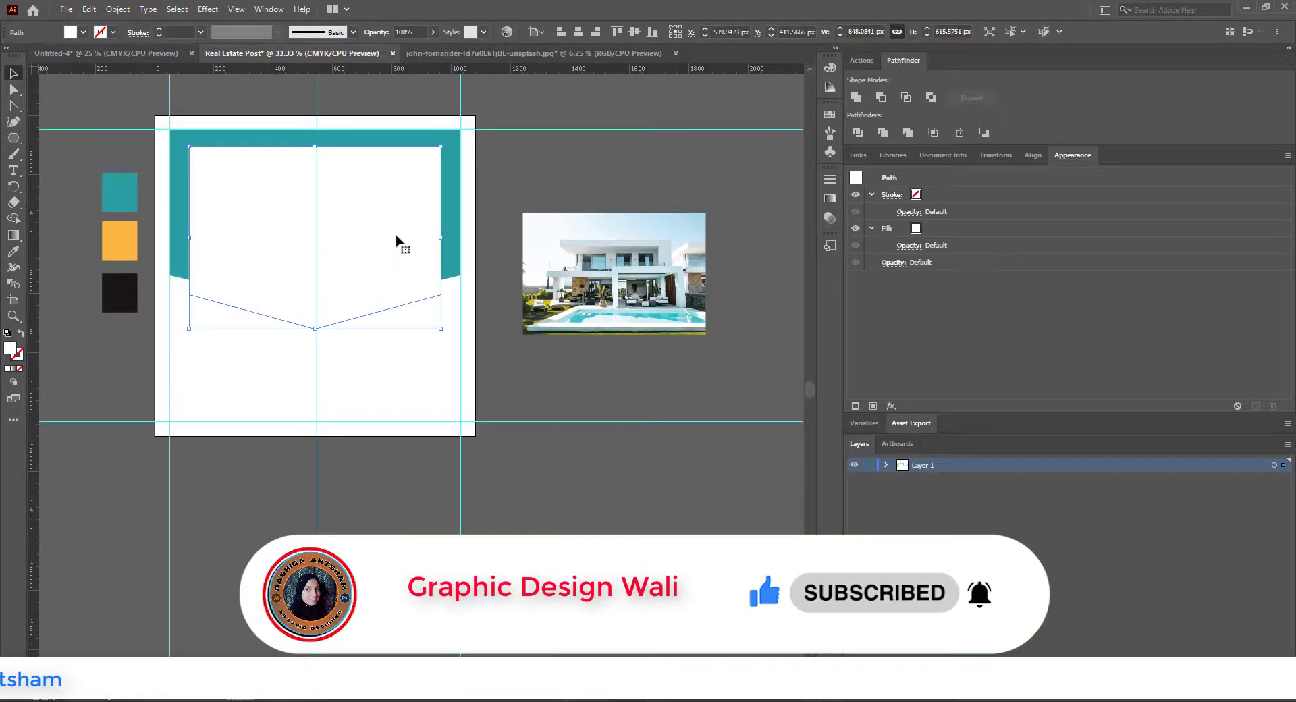
{"action": "left_click_drag", "start_coordinate": [698, 290], "coordinate": [761, 278]}
Step: Enlarge the house photo to about 978 × 652 px, position it over the white shape and send it to the back
{"action": "left_click", "coordinate": [688, 284]}
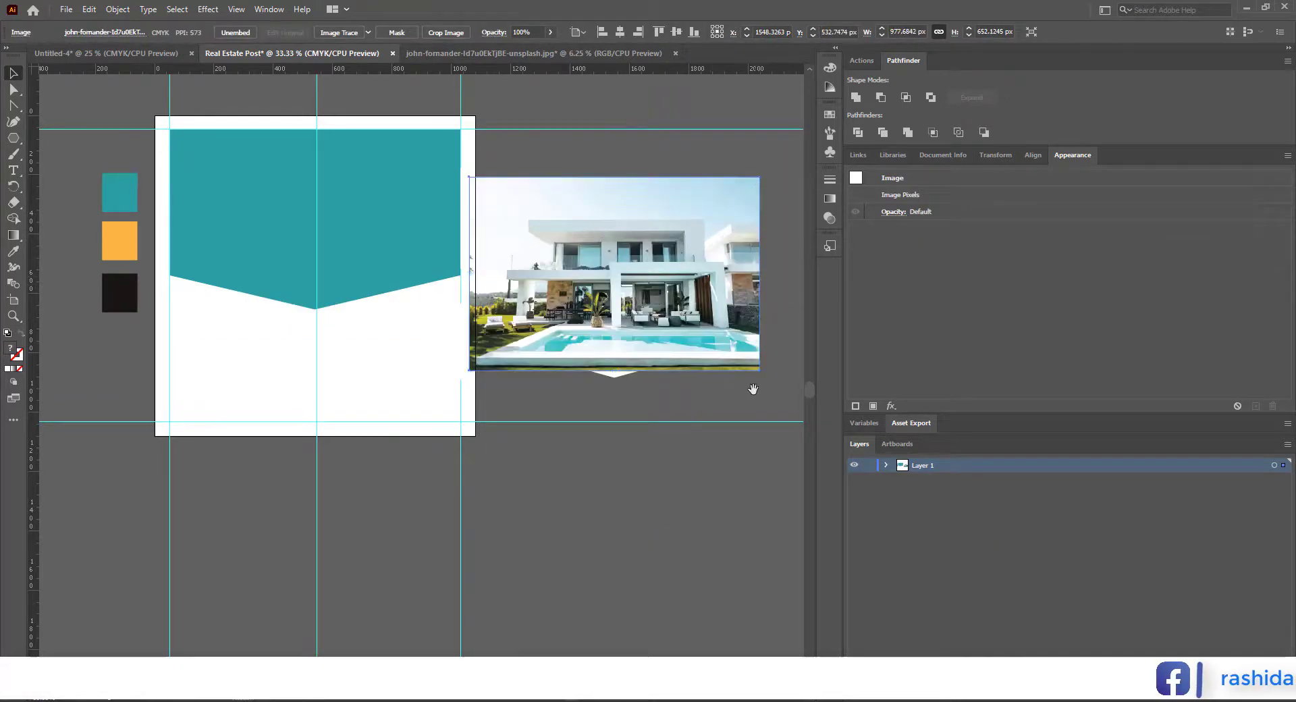
{"action": "left_click_drag", "start_coordinate": [753, 389], "coordinate": [747, 343]}
{"action": "left_click_drag", "start_coordinate": [711, 296], "coordinate": [712, 303]}
{"action": "right_click", "coordinate": [694, 283]}
{"action": "mouse_move", "coordinate": [759, 396]}
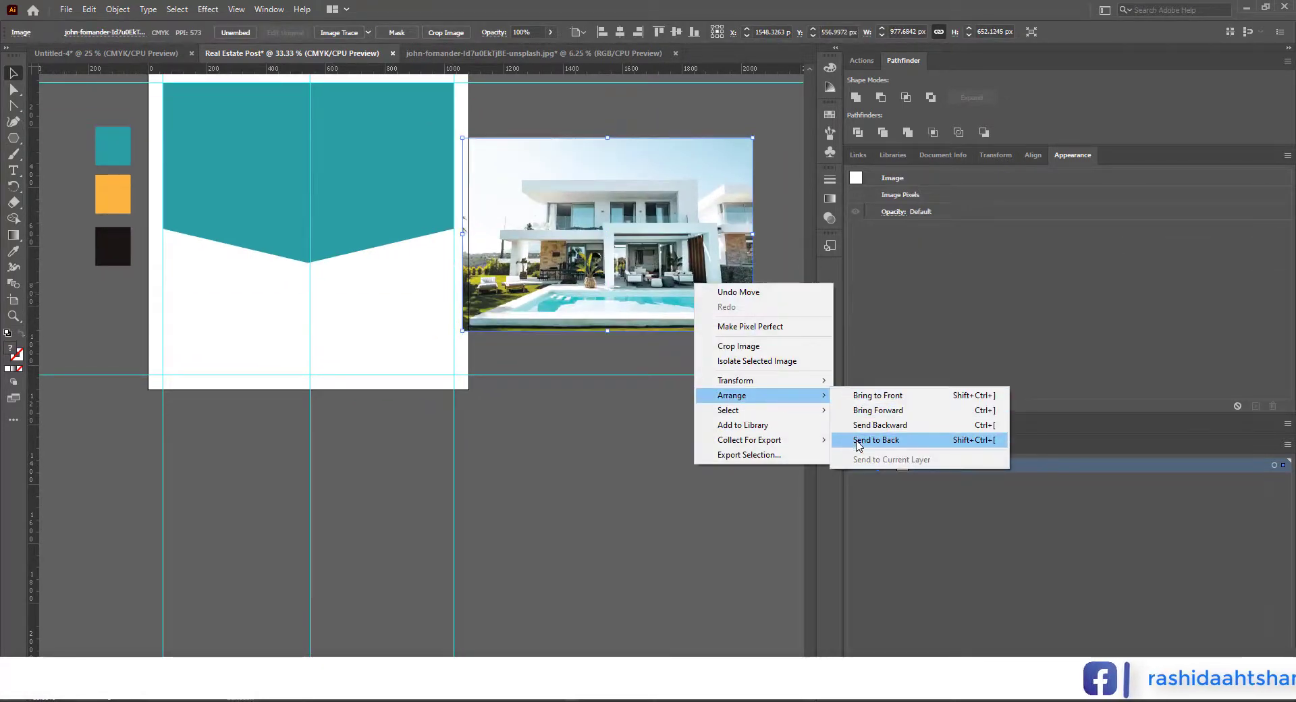
{"action": "left_click", "coordinate": [857, 440]}
Step: Move the white shape and photo farther from the artboard together, and reduce the photo to about 934 × 623 px
{"action": "left_click_drag", "start_coordinate": [738, 474], "coordinate": [654, 293]}
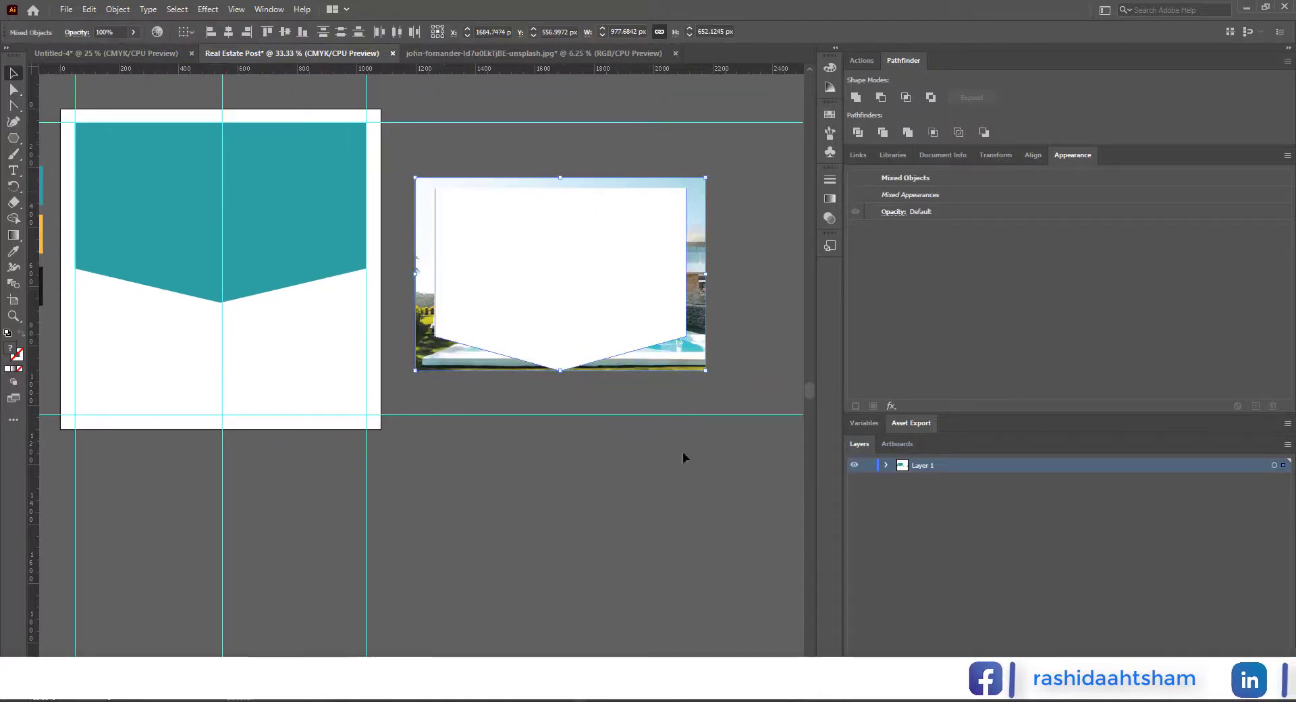
{"action": "left_click", "coordinate": [682, 452]}
{"action": "left_click", "coordinate": [590, 181]}
{"action": "left_click_drag", "start_coordinate": [562, 178], "coordinate": [567, 185]}
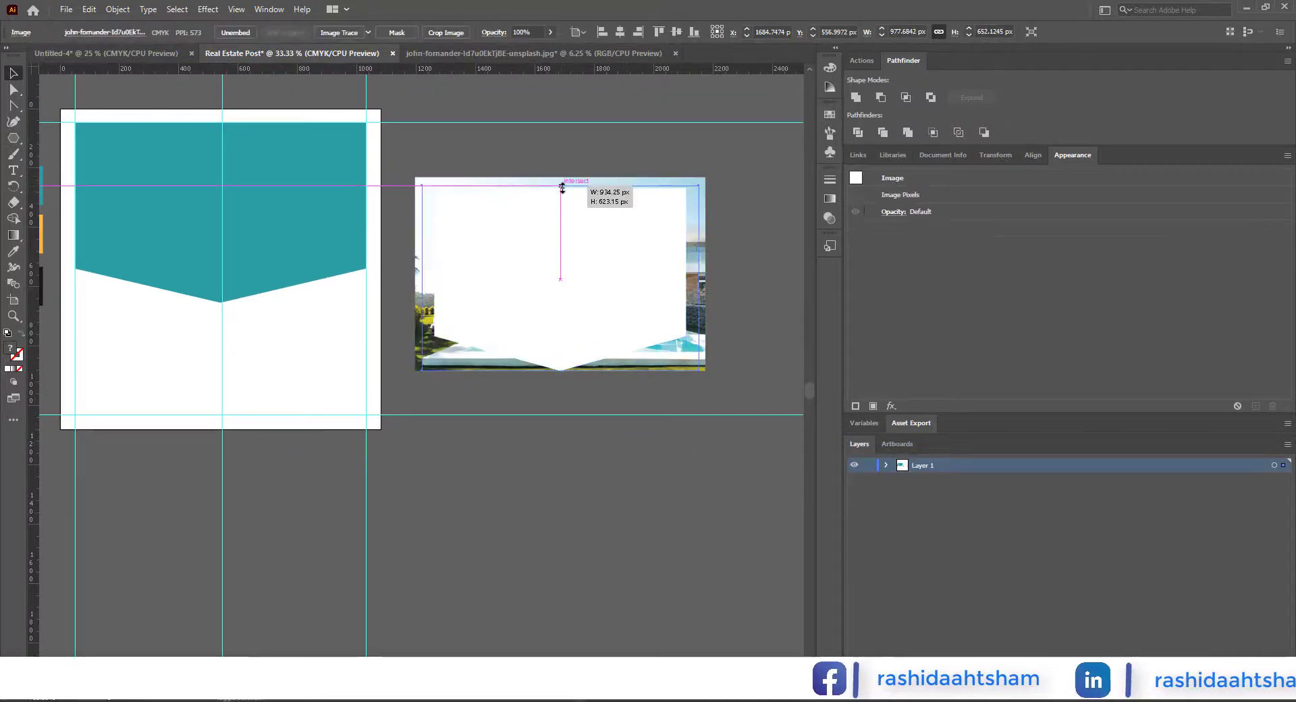
Step: Make an opacity mask that clips the house photo to the white pointed shape
{"action": "left_click_drag", "start_coordinate": [723, 156], "coordinate": [535, 393]}
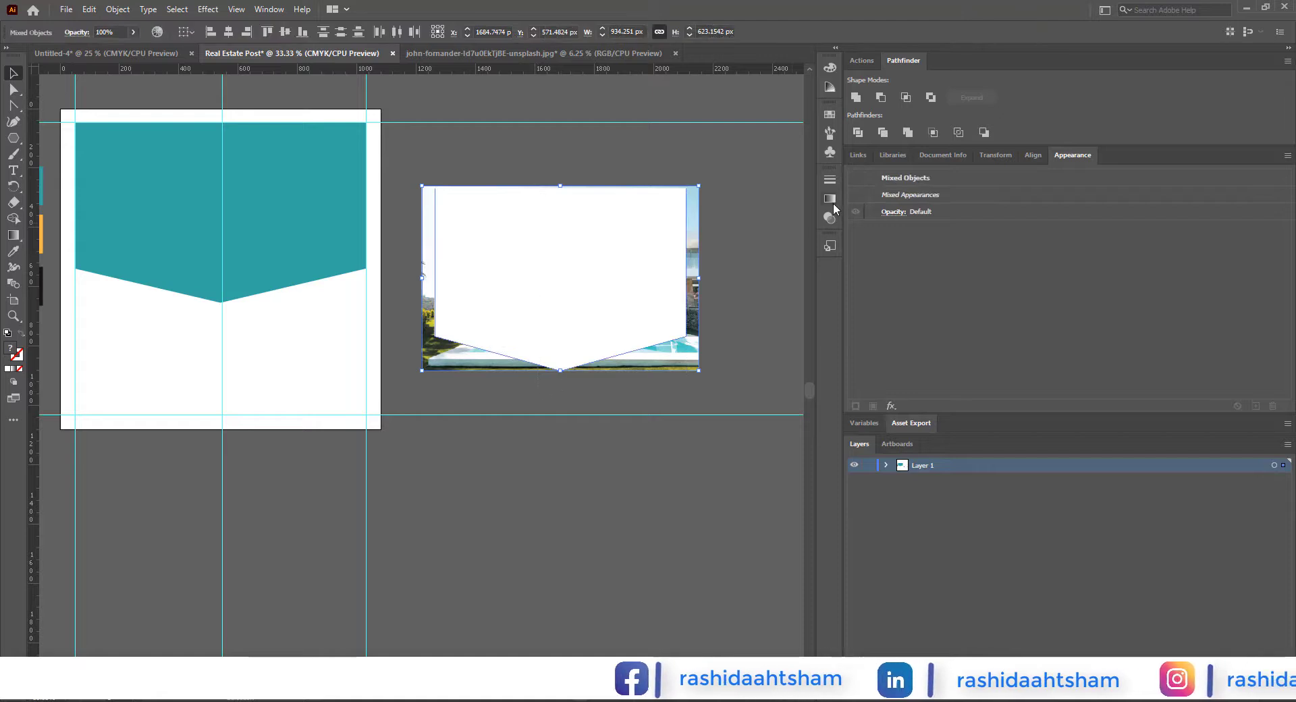
{"action": "left_click", "coordinate": [829, 218]}
{"action": "left_click", "coordinate": [268, 9]}
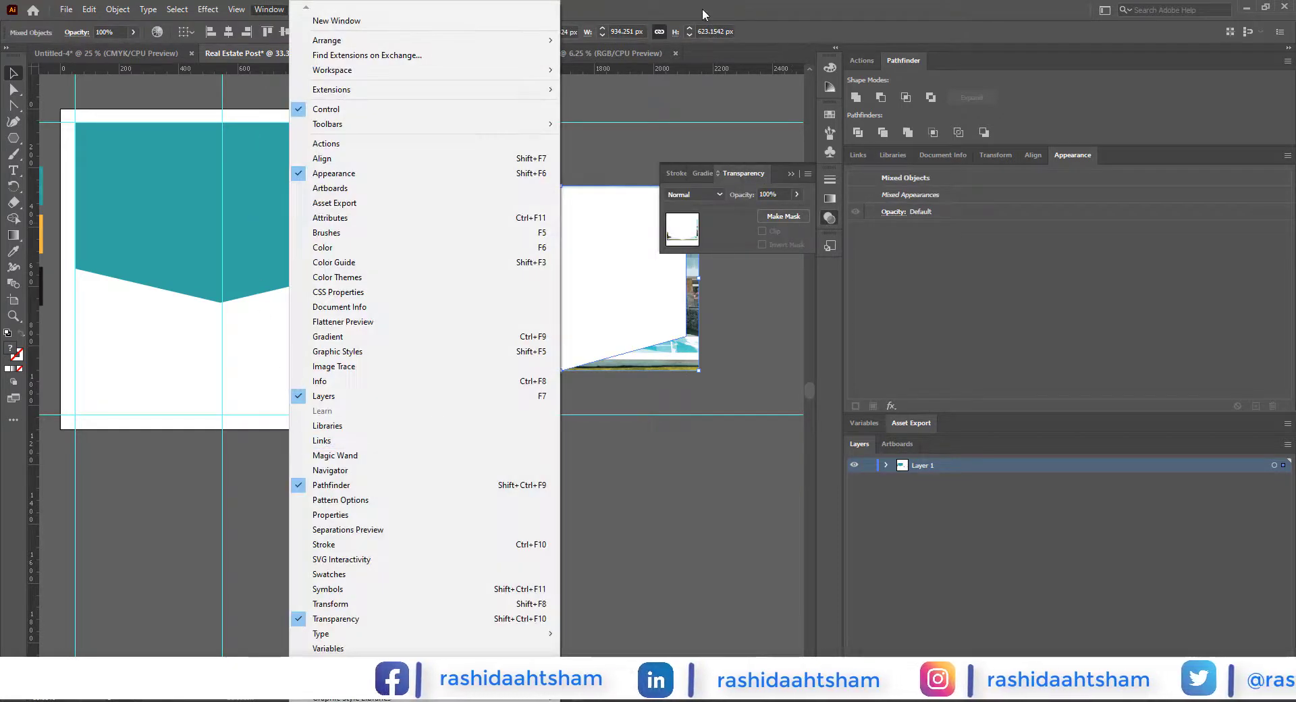
{"action": "left_click", "coordinate": [337, 619]}
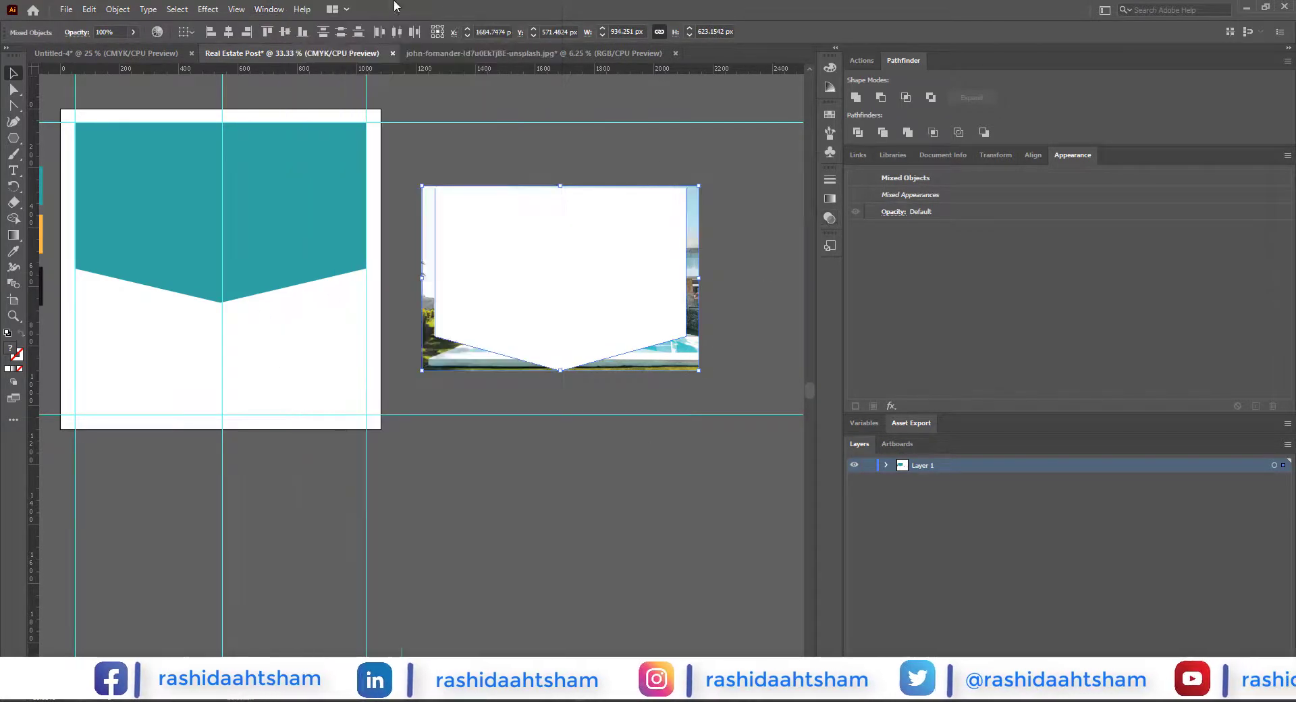
{"action": "left_click", "coordinate": [268, 9]}
{"action": "left_click", "coordinate": [340, 619]}
{"action": "left_click", "coordinate": [785, 217]}
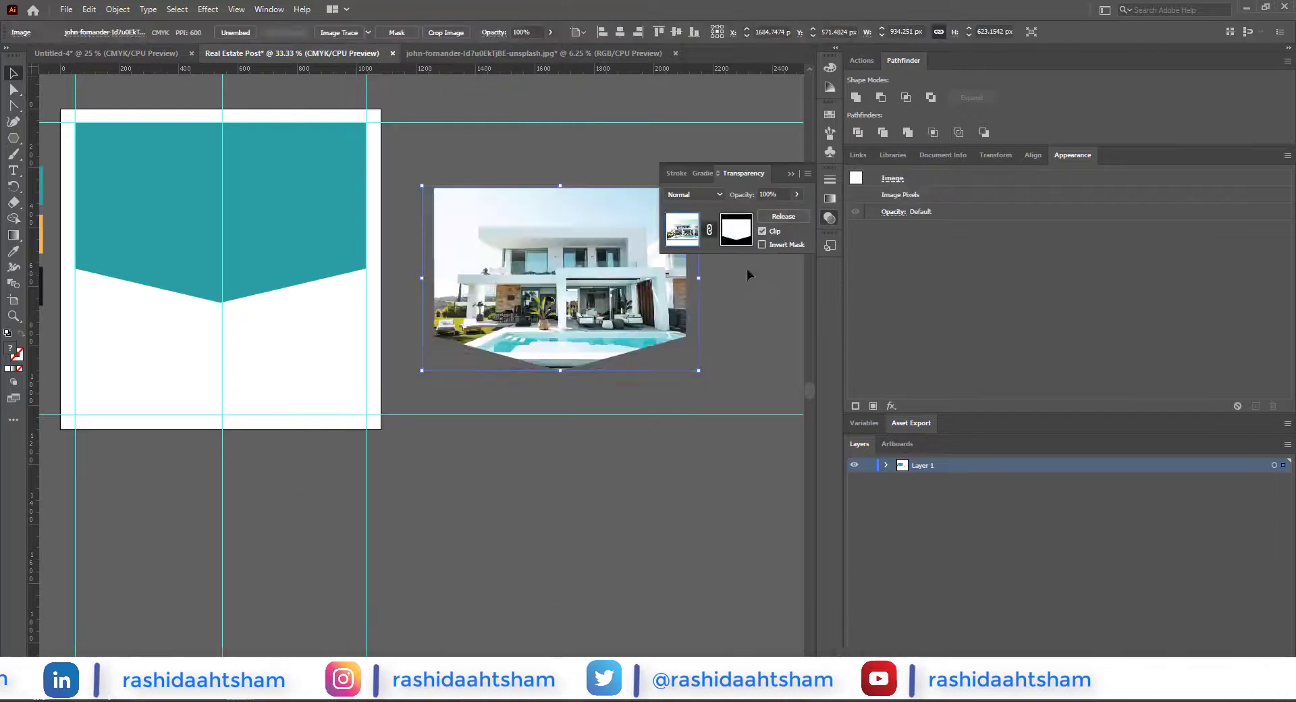
Step: Move the masked house photo onto the artboard over the teal banner and bring it to the front
{"action": "left_click", "coordinate": [742, 297]}
{"action": "left_click", "coordinate": [625, 325]}
{"action": "left_click_drag", "start_coordinate": [638, 387], "coordinate": [448, 367]}
{"action": "right_click", "coordinate": [446, 364]}
{"action": "mouse_move", "coordinate": [525, 478]}
{"action": "left_click", "coordinate": [607, 475]}
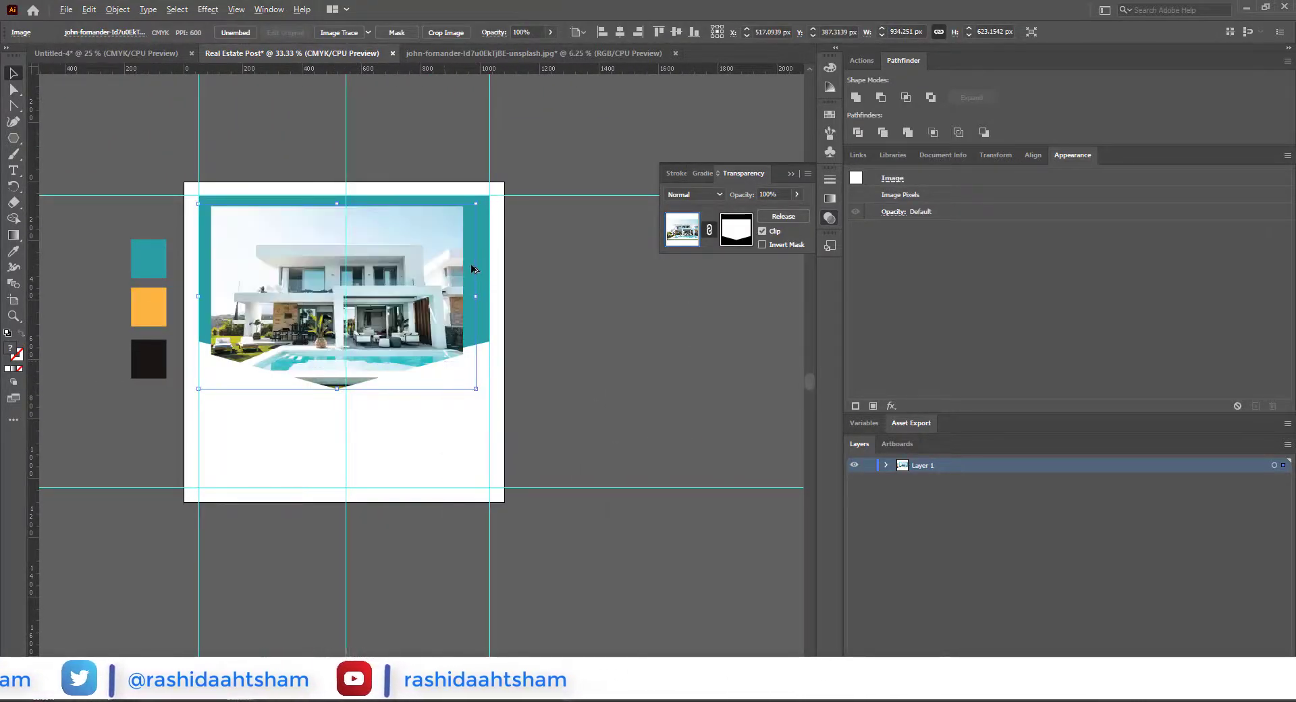
Step: Shift the masked photo toward the banner's centre and nudge it down 15 px
{"action": "left_click_drag", "start_coordinate": [429, 305], "coordinate": [528, 385]}
{"action": "scroll", "coordinate": [448, 333], "scroll_direction": "up", "scroll_amount": 2}
{"action": "scroll", "coordinate": [546, 387], "scroll_direction": "down", "scroll_amount": 1}
{"action": "key", "text": "Down"}
{"action": "key", "text": "Down"}
{"action": "key", "text": "Down"}
{"action": "key", "text": "Down"}
{"action": "key", "text": "Down"}
{"action": "key", "text": "Down"}
{"action": "key", "text": "Down"}
{"action": "key", "text": "Down"}
{"action": "key", "text": "Down"}
{"action": "key", "text": "Down"}
{"action": "key", "text": "Down"}
{"action": "key", "text": "Down"}
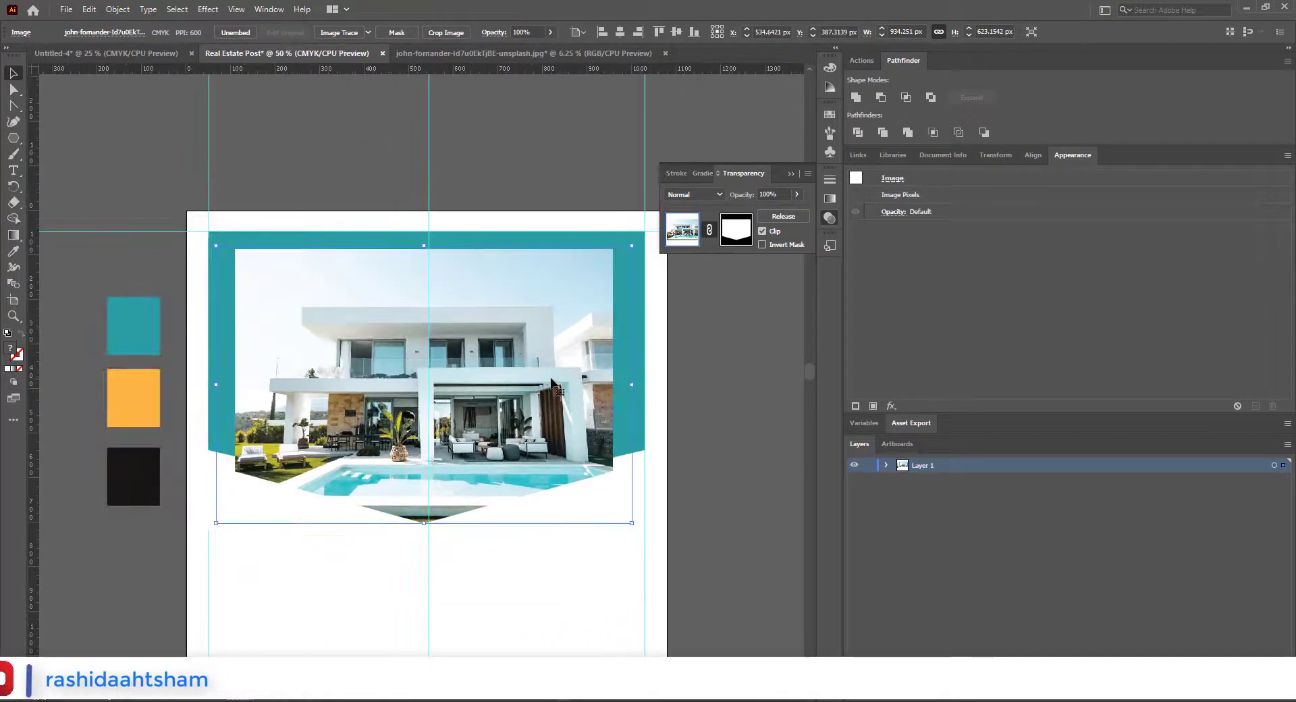
{"action": "key", "text": "Down"}
{"action": "key", "text": "Down"}
{"action": "key", "text": "Down"}
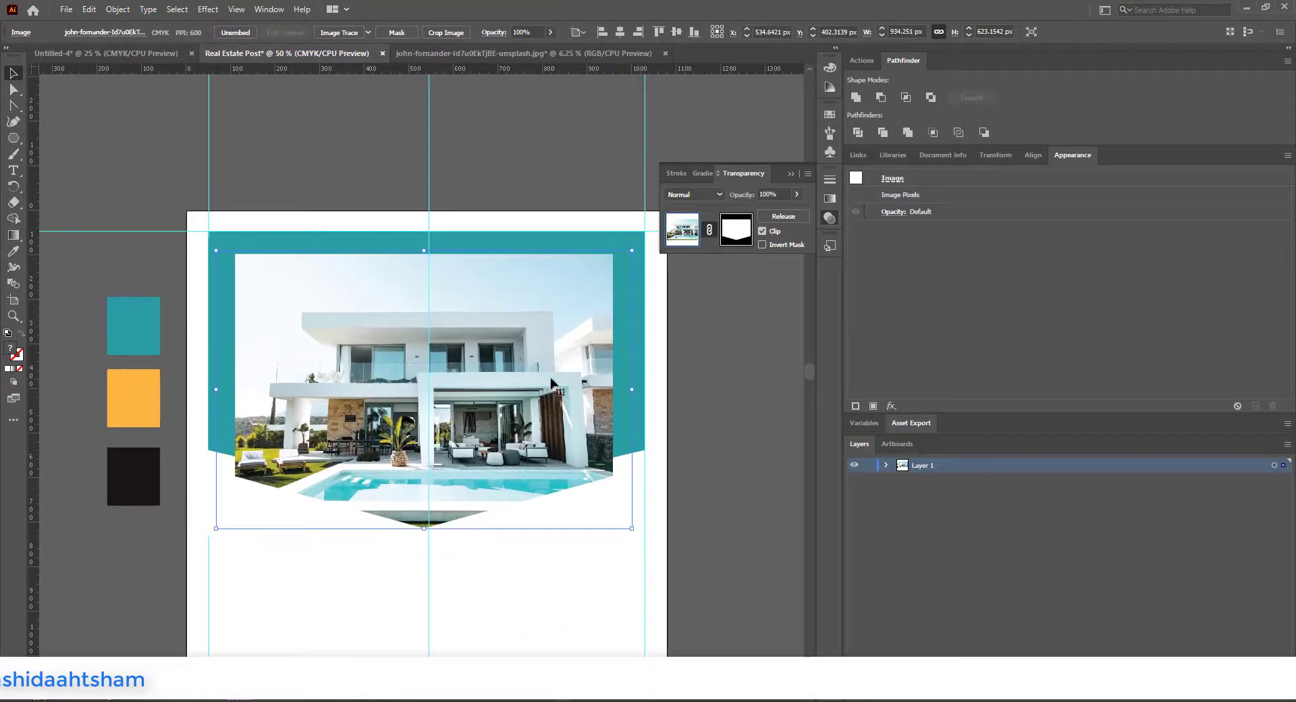
Step: Enlarge the masked photo slightly from its centre and align its lower tip with the vertical centre guide
{"action": "left_click", "coordinate": [679, 322]}
{"action": "scroll", "coordinate": [502, 395], "scroll_direction": "down", "scroll_amount": 1}
{"action": "left_click", "coordinate": [579, 364]}
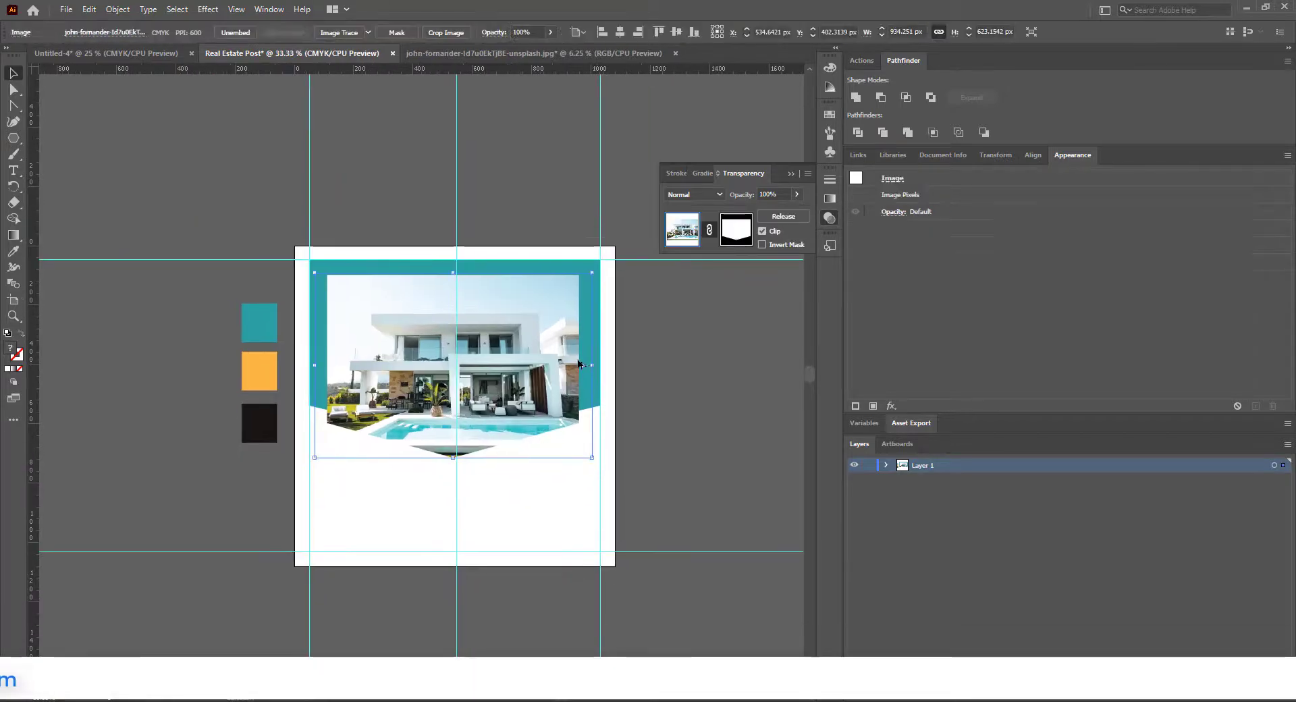
{"action": "left_click_drag", "start_coordinate": [593, 369], "coordinate": [596, 369]}
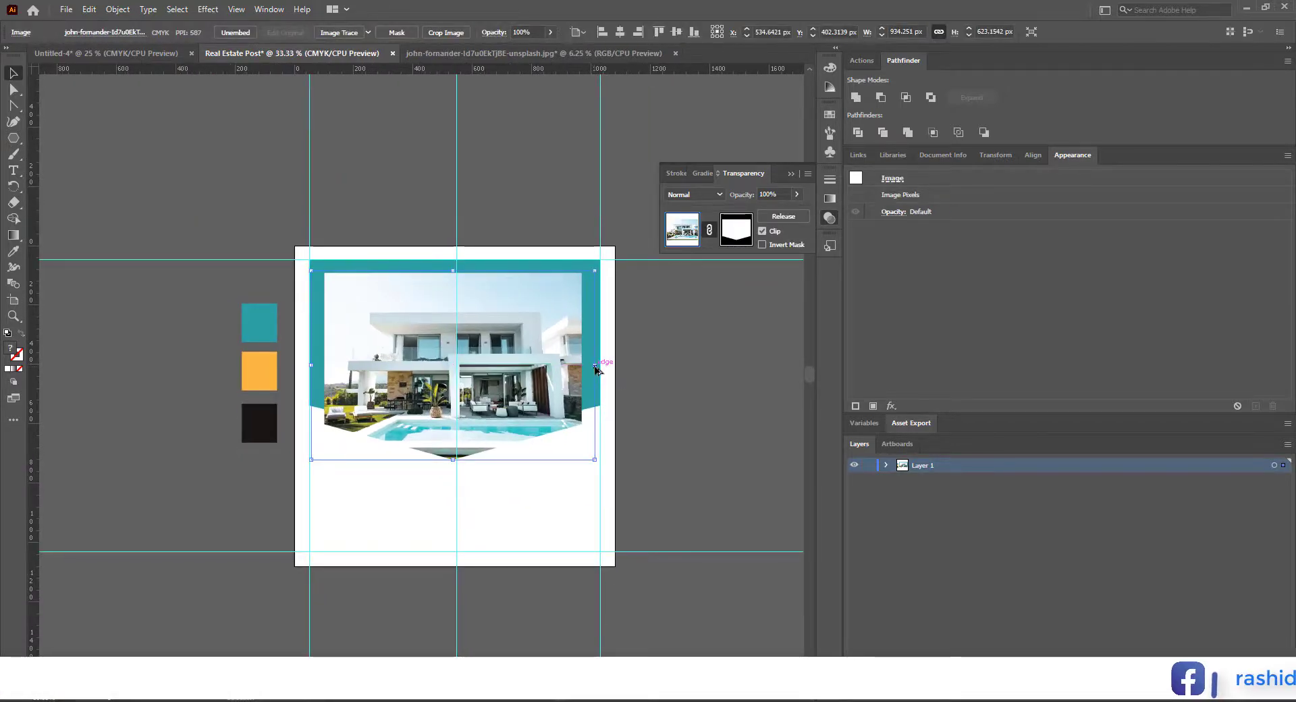
{"action": "left_click", "coordinate": [698, 379]}
{"action": "scroll", "coordinate": [607, 429], "scroll_direction": "up", "scroll_amount": 1}
{"action": "left_click_drag", "start_coordinate": [610, 451], "coordinate": [614, 452]}
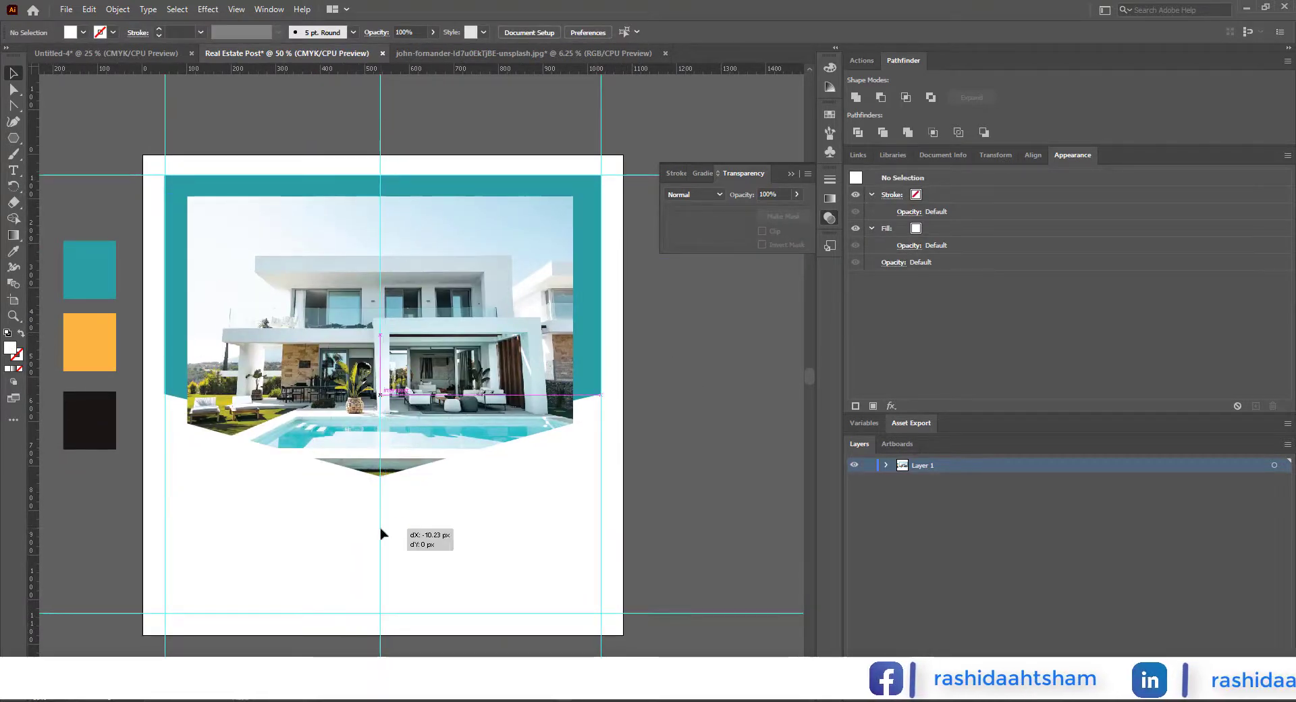
{"action": "left_click_drag", "start_coordinate": [380, 528], "coordinate": [380, 528]}
{"action": "left_click", "coordinate": [627, 475]}
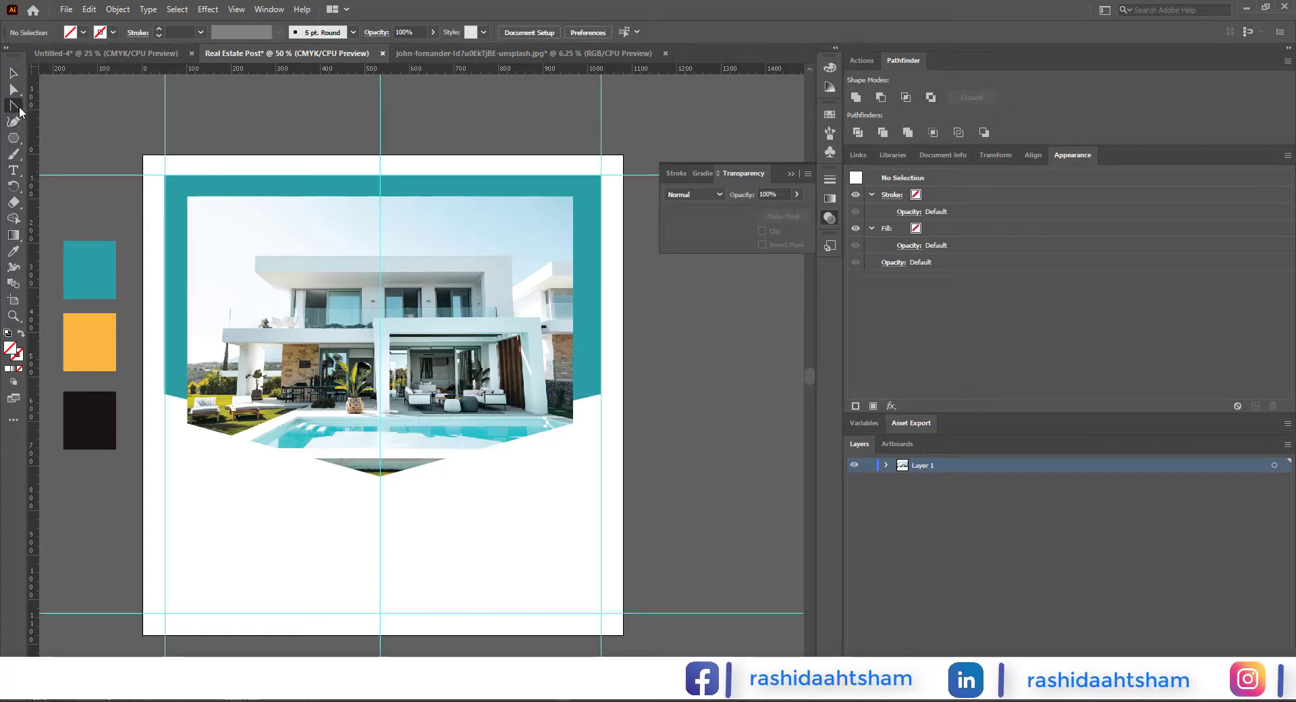
Step: Draw an open L-shaped path about 101 × 165 px below the photo's left slanted edge with the Pen tool
{"action": "left_click", "coordinate": [54, 106]}
{"action": "scroll", "coordinate": [241, 628], "scroll_direction": "up", "scroll_amount": 1}
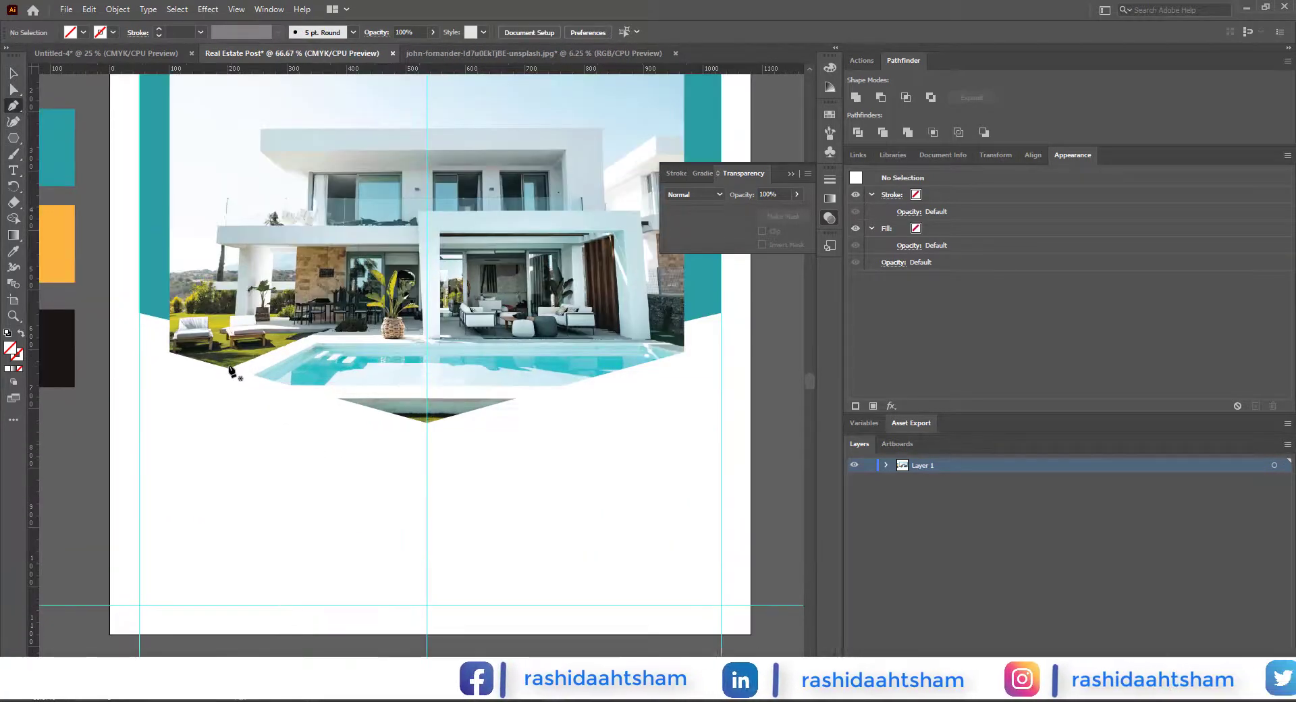
{"action": "left_click", "coordinate": [232, 427]}
{"action": "left_click", "coordinate": [230, 455]}
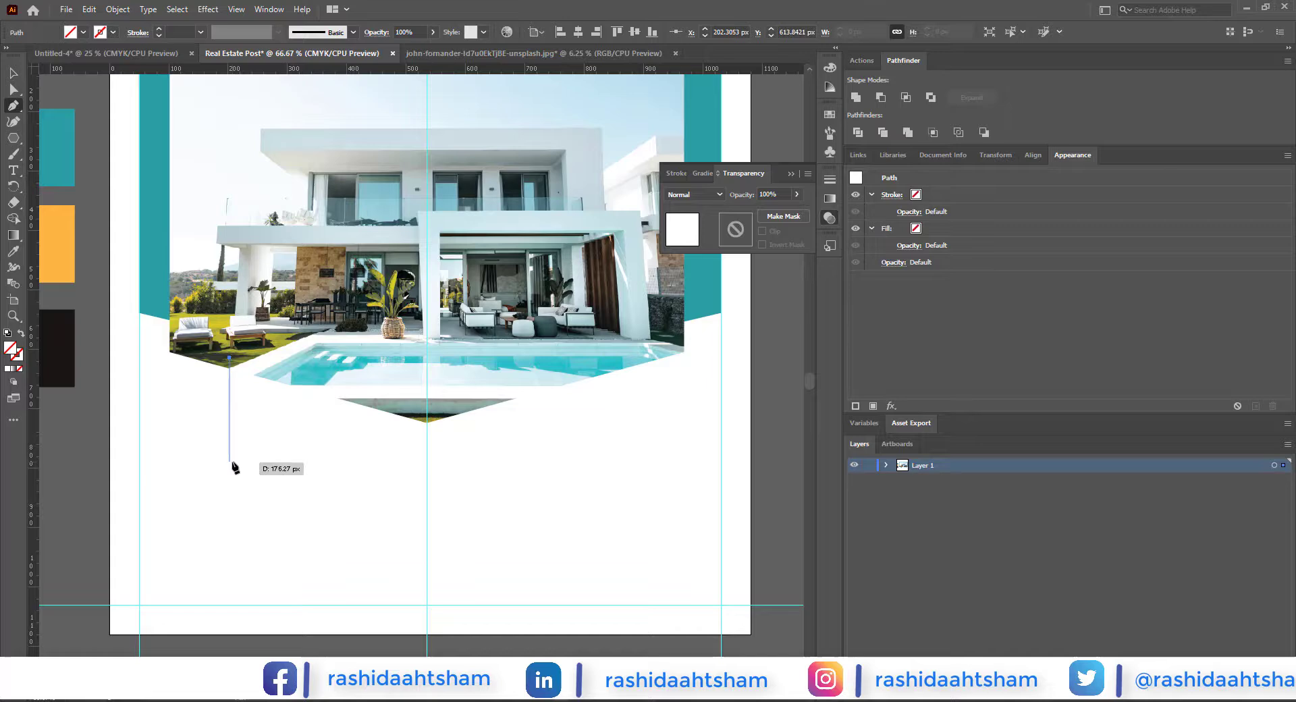
{"action": "left_click", "coordinate": [290, 456]}
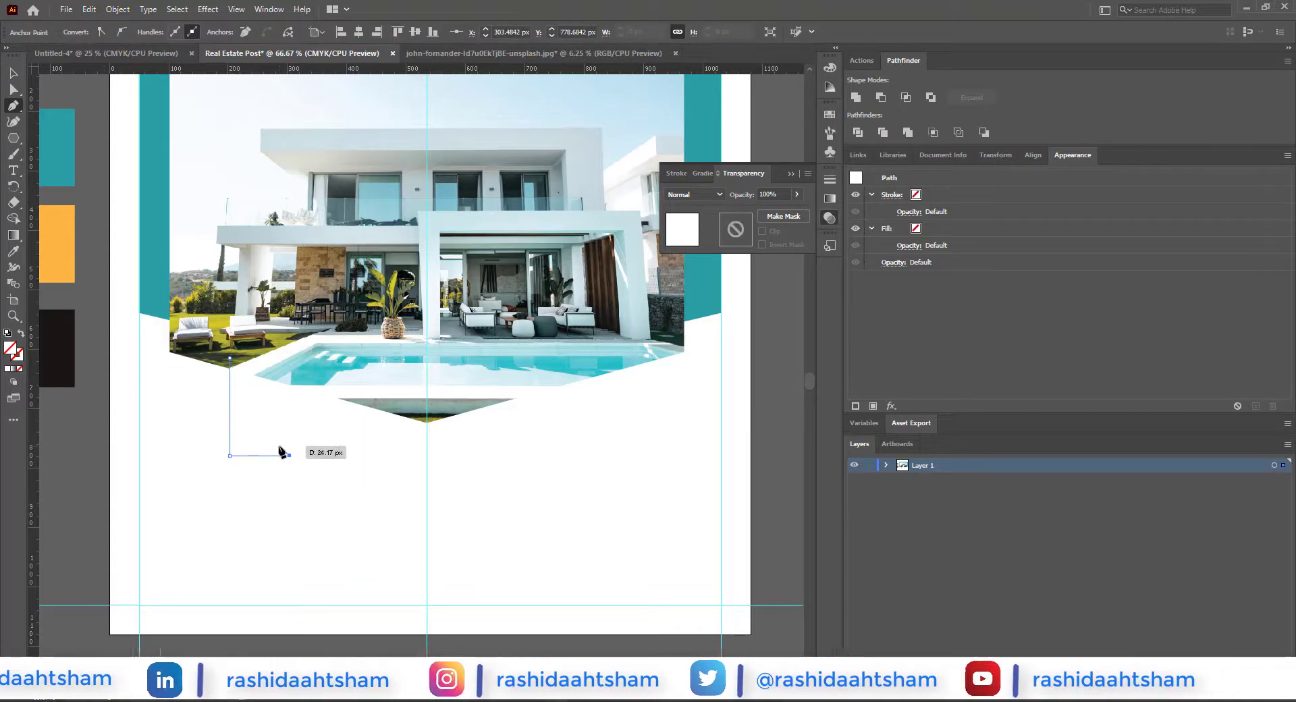
Step: Give the L-shaped path a black 3 pt stroke with no fill
{"action": "left_click", "coordinate": [13, 73]}
{"action": "double_click", "coordinate": [9, 347]}
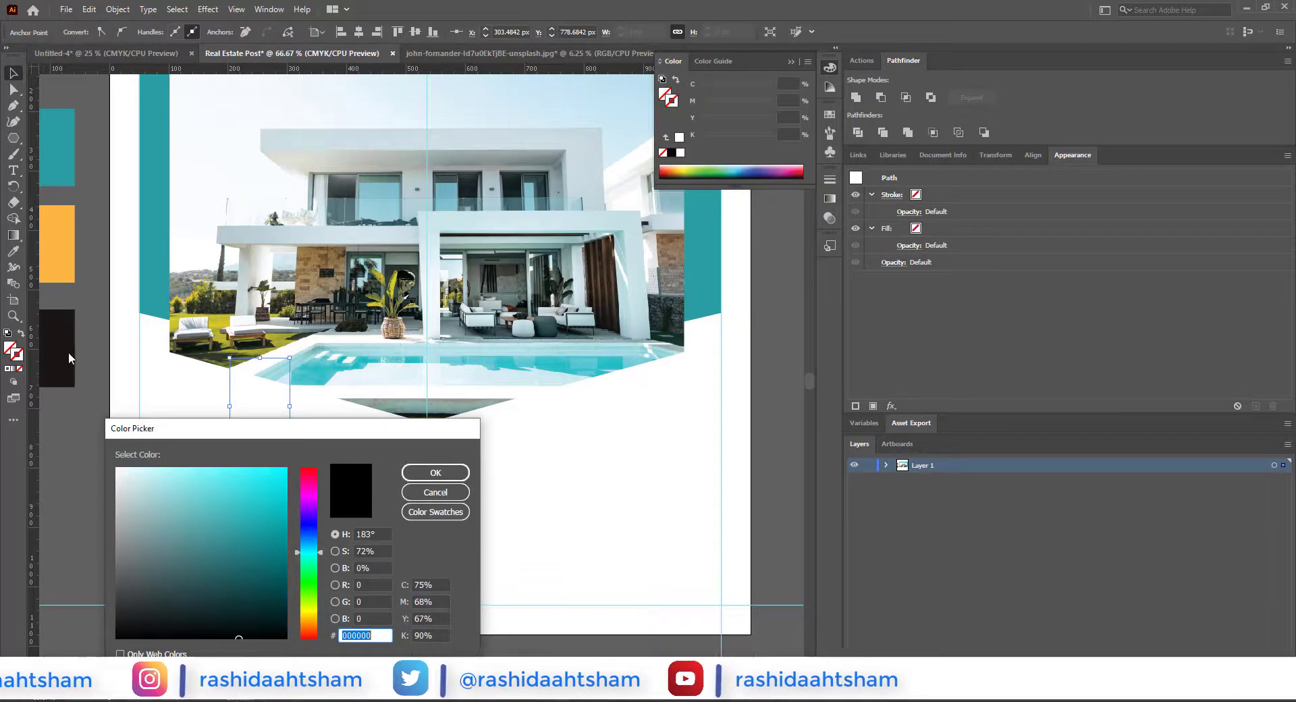
{"action": "left_click", "coordinate": [436, 472]}
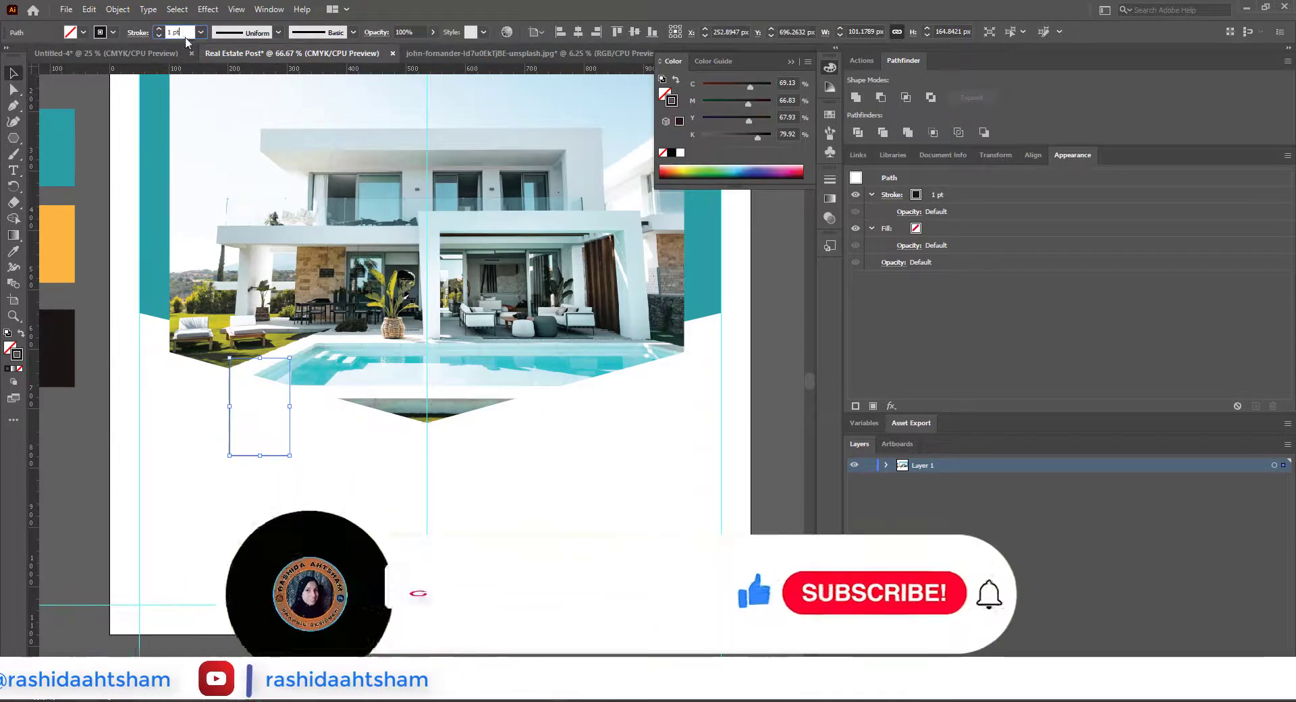
{"action": "left_click", "coordinate": [200, 32]}
{"action": "left_click", "coordinate": [216, 120]}
{"action": "left_click", "coordinate": [260, 464]}
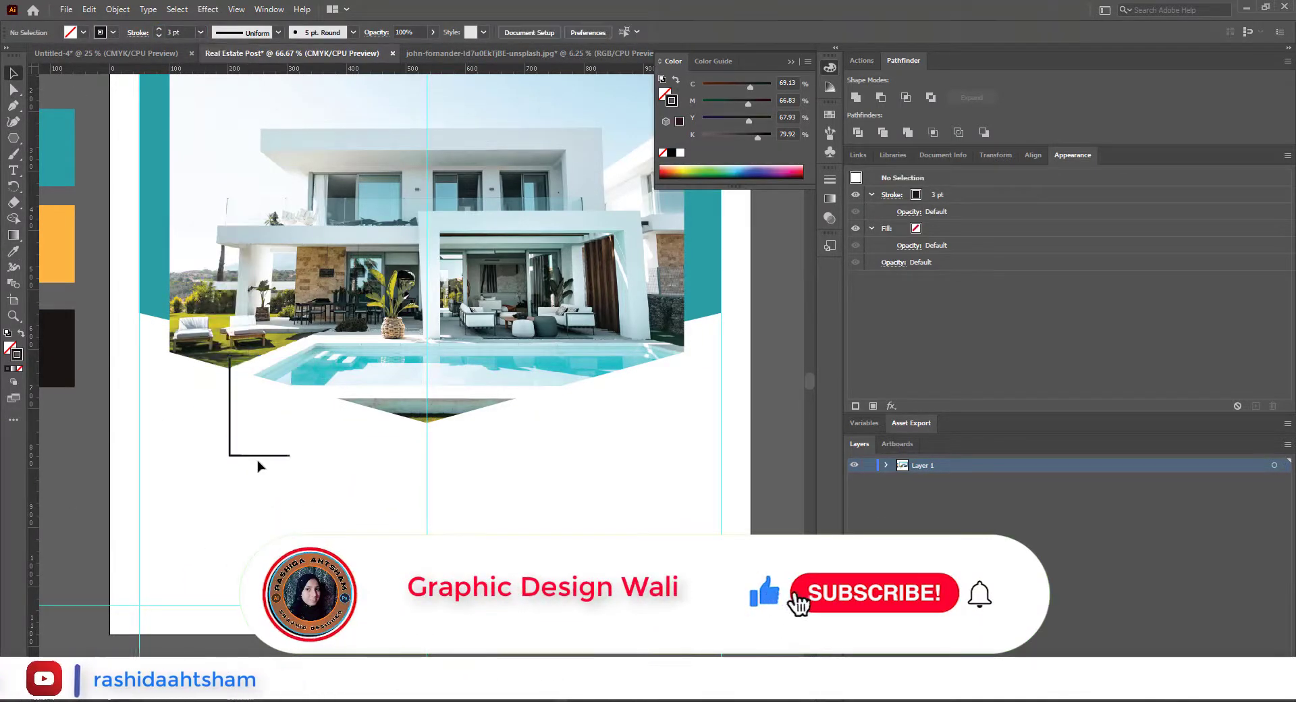
Step: Reflect a copy of the L-shaped line to the right side of the artboard and adjust both lines' horizontal positions
{"action": "right_click", "coordinate": [260, 459]}
{"action": "mouse_move", "coordinate": [396, 379]}
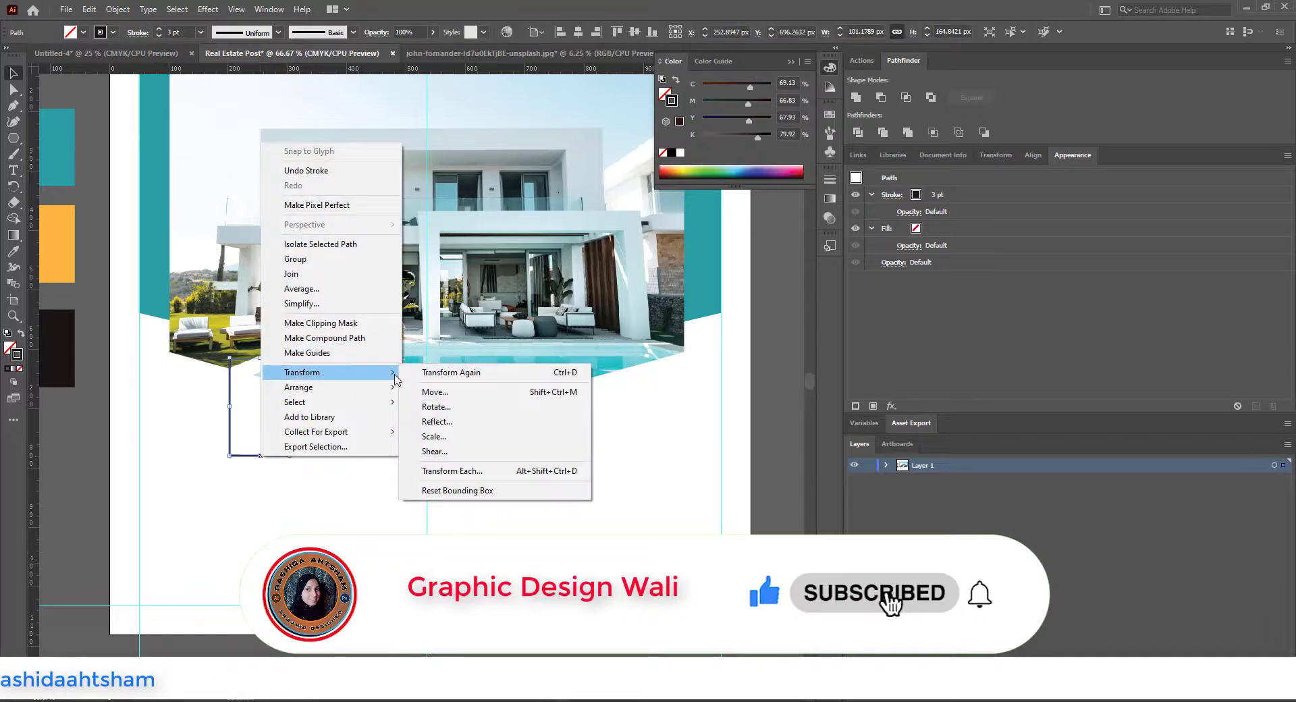
{"action": "left_click", "coordinate": [431, 421]}
{"action": "left_click", "coordinate": [579, 443]}
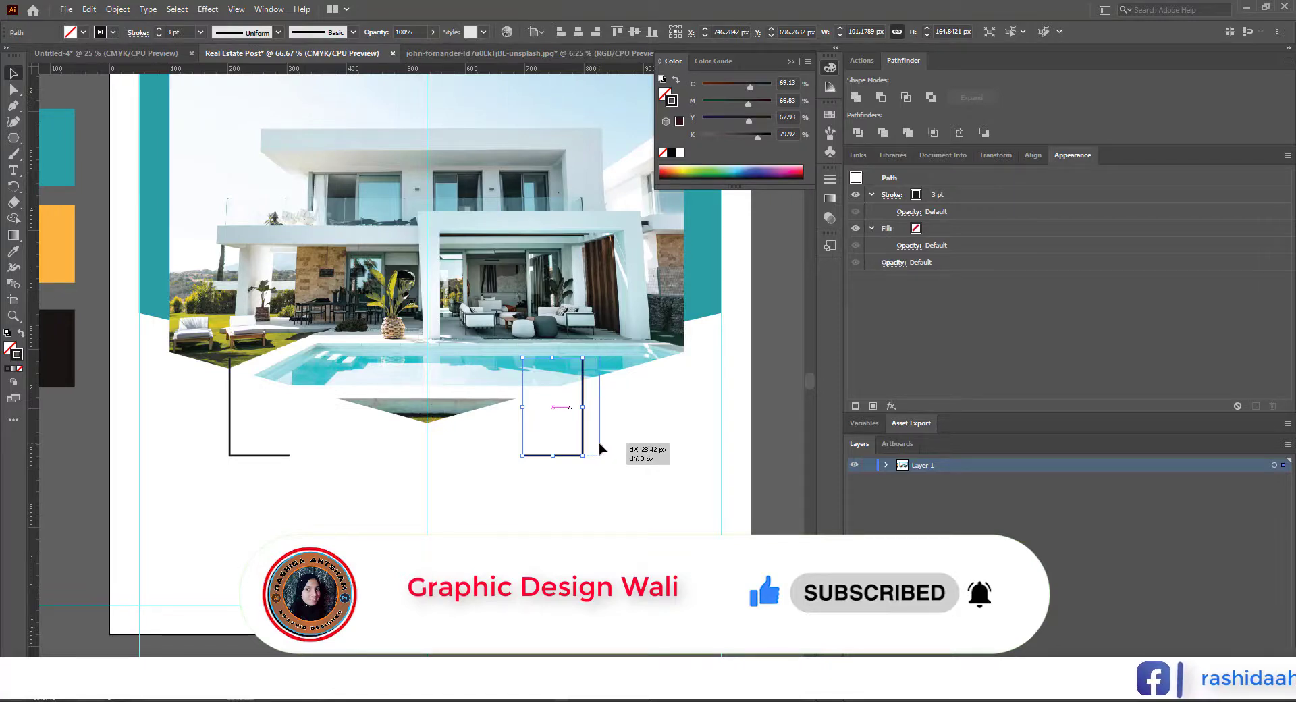
{"action": "left_click_drag", "start_coordinate": [291, 459], "coordinate": [302, 460]}
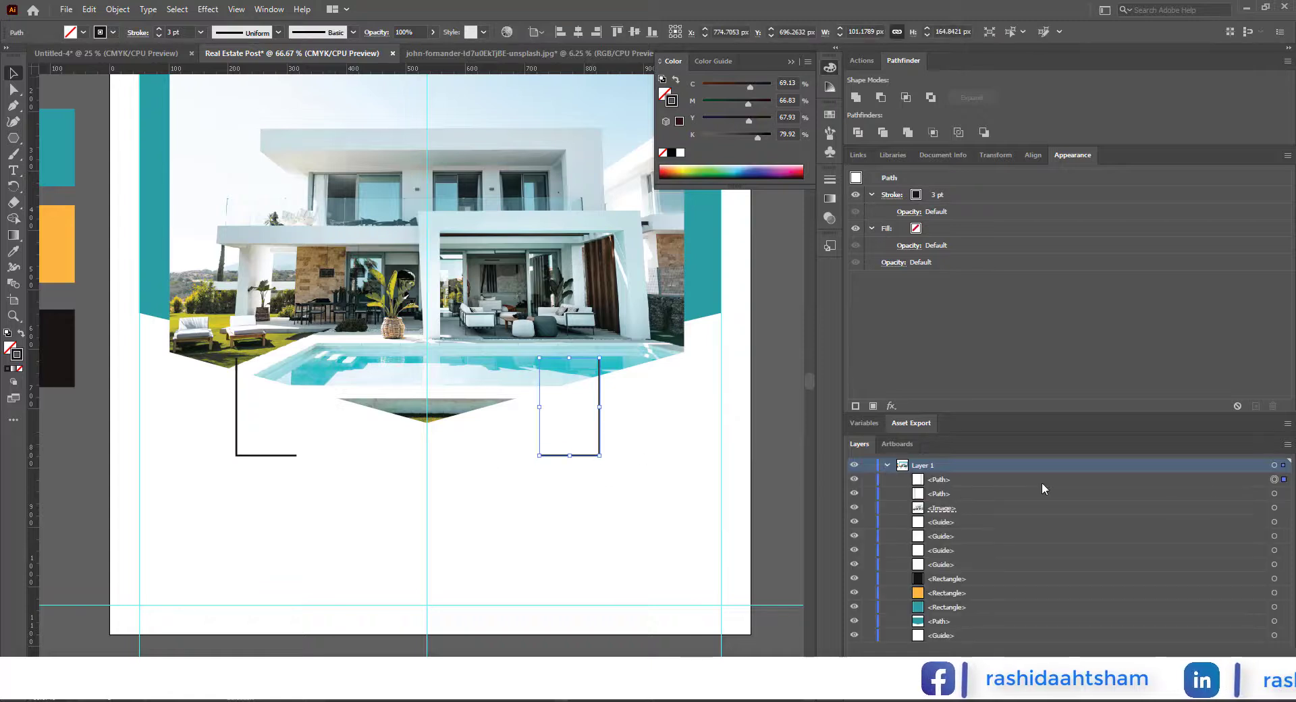
Step: Reorder both L-shaped paths in Layer 1 so they sit behind the house photo, just above the black rectangle
{"action": "left_click_drag", "start_coordinate": [943, 497], "coordinate": [948, 557]}
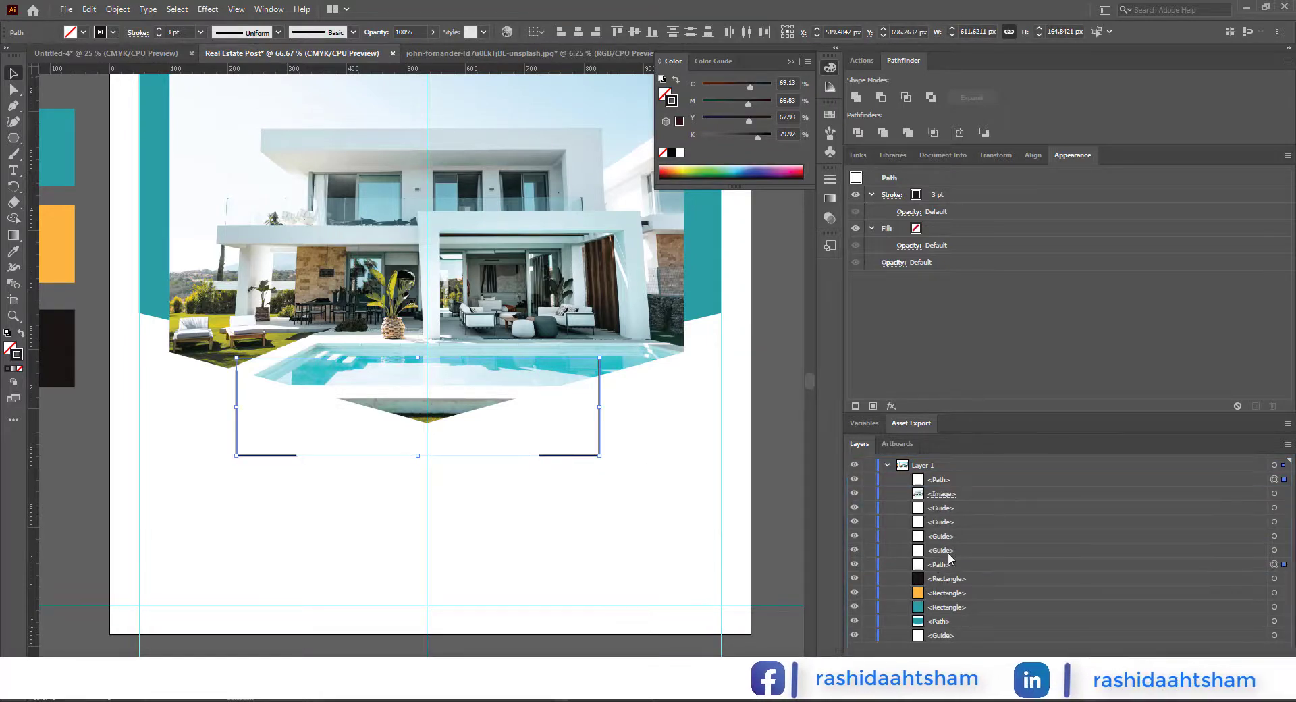
{"action": "left_click_drag", "start_coordinate": [944, 481], "coordinate": [955, 557]}
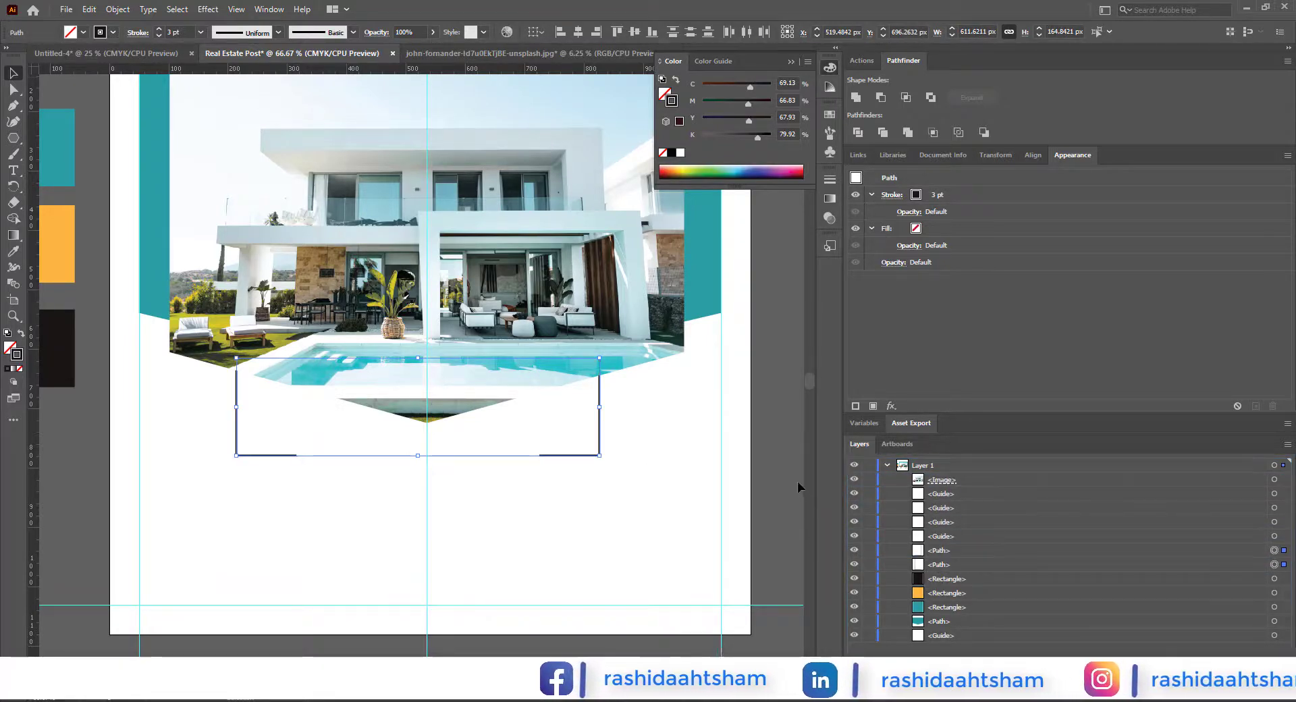
{"action": "left_click", "coordinate": [629, 495]}
{"action": "scroll", "coordinate": [629, 495], "scroll_direction": "down", "scroll_amount": 1}
{"action": "left_click_drag", "start_coordinate": [627, 498], "coordinate": [579, 535]}
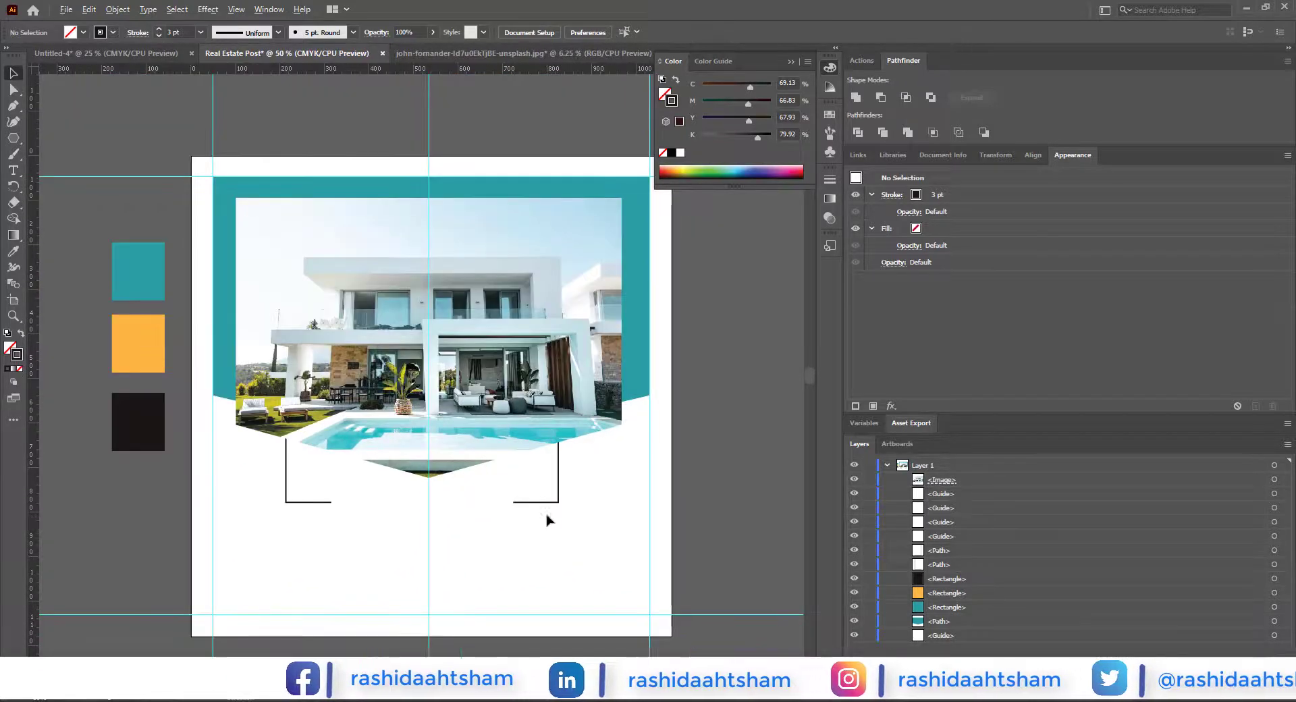
Step: Draw a rectangle about 25 × 61 px at the left L-line's inner end, filled black with no stroke
{"action": "right_click", "coordinate": [14, 138]}
{"action": "left_click", "coordinate": [57, 139]}
{"action": "scroll", "coordinate": [318, 538], "scroll_direction": "up", "scroll_amount": 2}
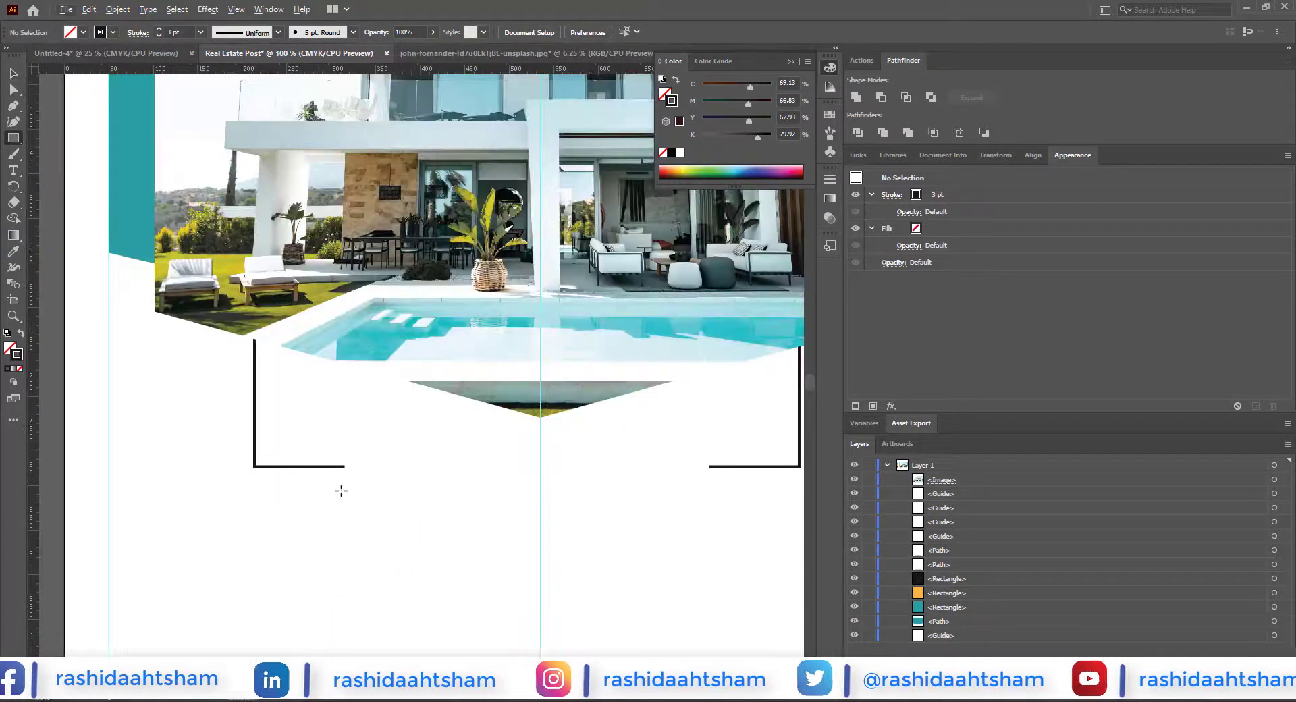
{"action": "left_click_drag", "start_coordinate": [347, 432], "coordinate": [367, 486]}
{"action": "left_click", "coordinate": [14, 73]}
{"action": "left_click", "coordinate": [21, 333]}
{"action": "left_click", "coordinate": [10, 347]}
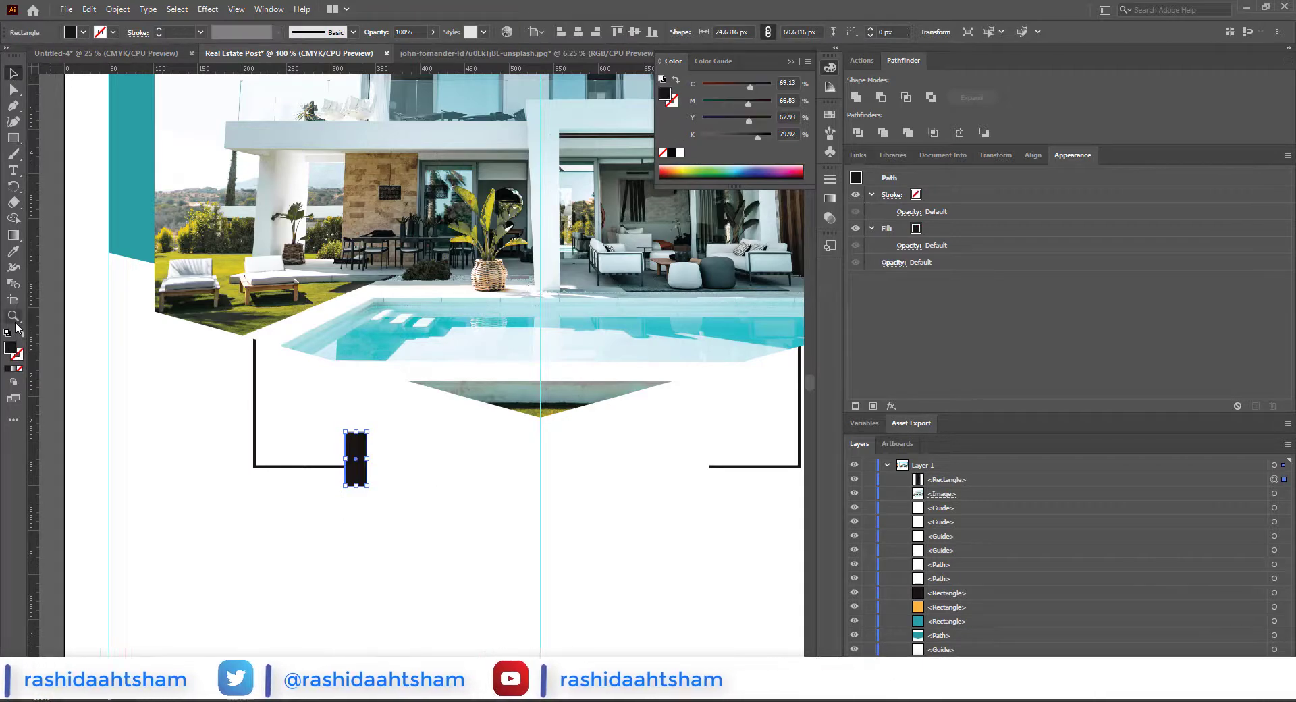
Step: Recolour the small rectangle with the teal sampled from the colour swatch beside the artboard
{"action": "scroll", "coordinate": [18, 284], "scroll_direction": "down", "scroll_amount": 1}
{"action": "left_click", "coordinate": [15, 253]}
{"action": "scroll", "coordinate": [95, 351], "scroll_direction": "down", "scroll_amount": 2}
{"action": "left_click_drag", "start_coordinate": [106, 327], "coordinate": [149, 398]}
{"action": "left_click", "coordinate": [83, 250]}
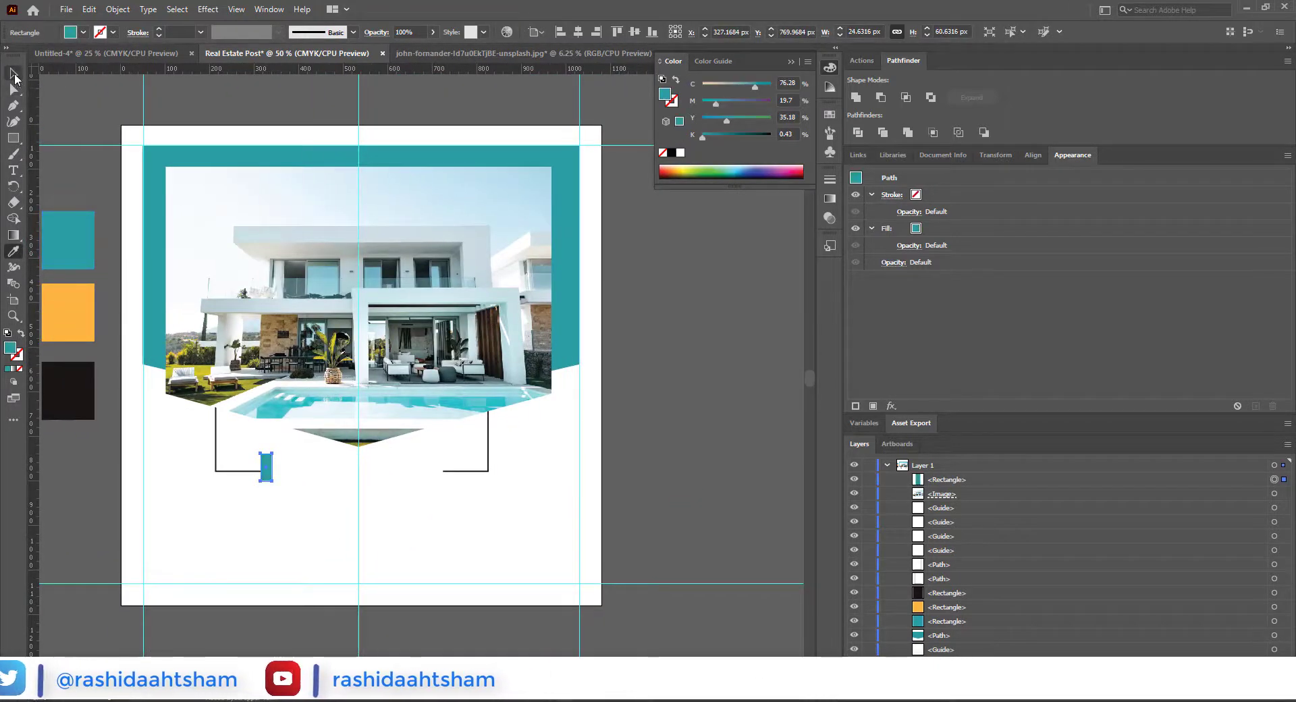
{"action": "left_click", "coordinate": [14, 75]}
Step: Copy the teal rectangle to the right L-line's inner end and make both rectangles about 25 × 48 px
{"action": "scroll", "coordinate": [258, 482], "scroll_direction": "up", "scroll_amount": 2}
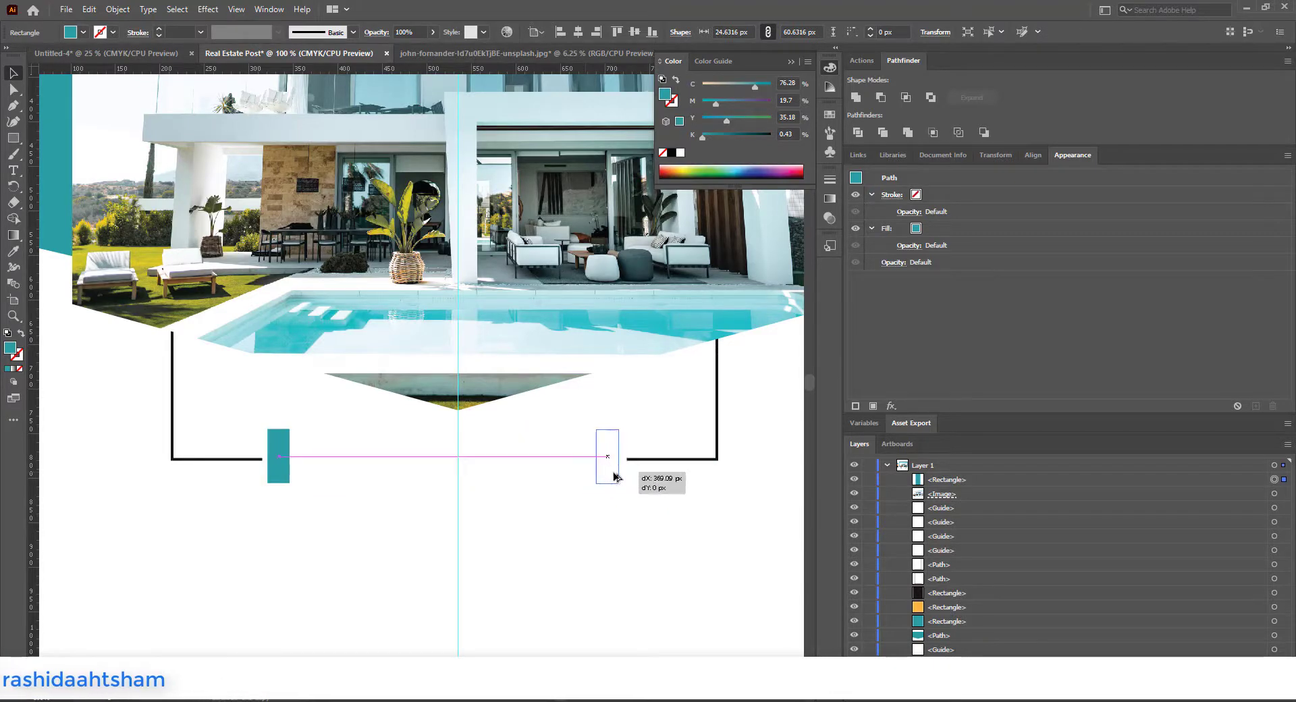
{"action": "scroll", "coordinate": [666, 500], "scroll_direction": "down", "scroll_amount": 2}
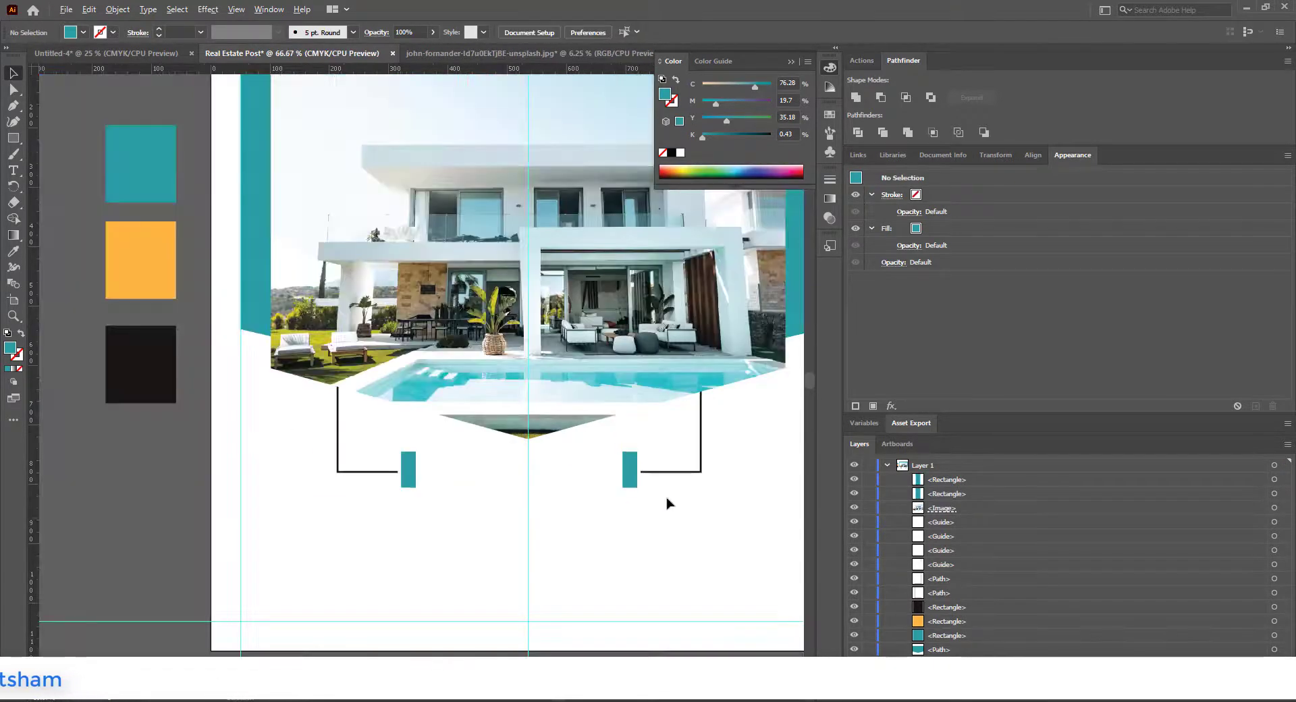
{"action": "scroll", "coordinate": [648, 472], "scroll_direction": "up", "scroll_amount": 3}
{"action": "left_click", "coordinate": [610, 435]}
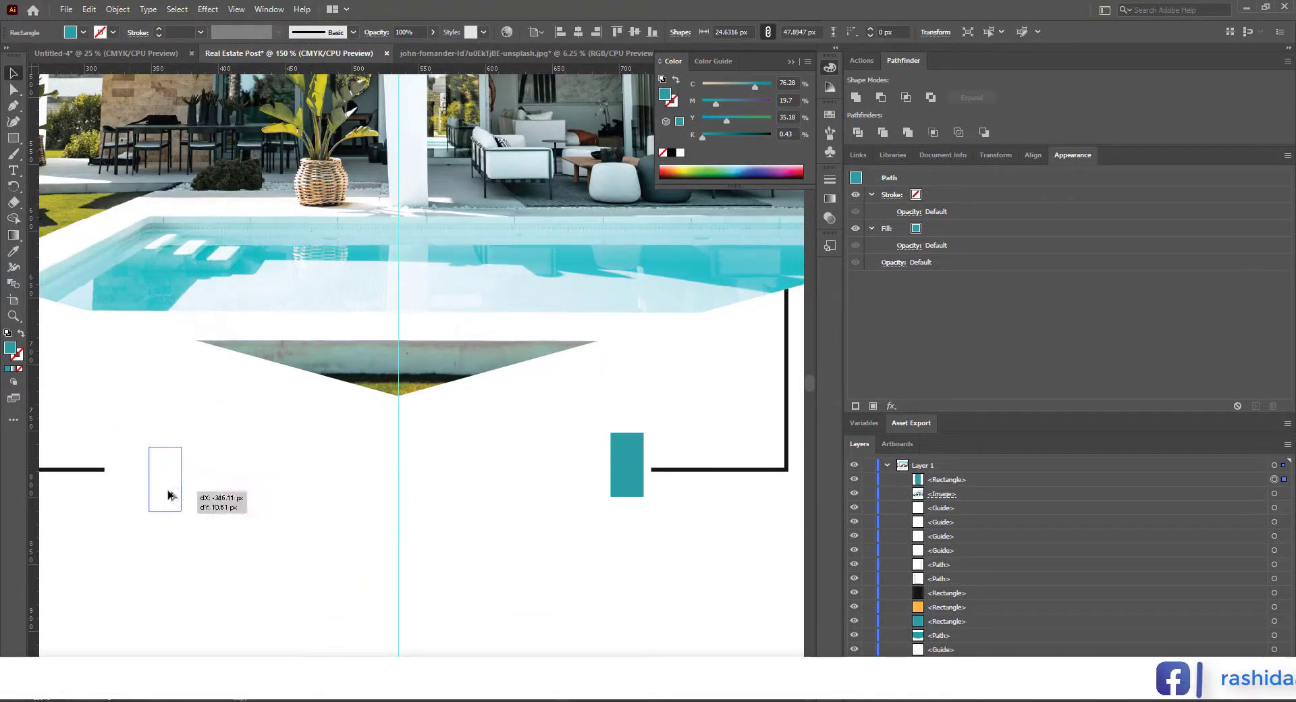
{"action": "left_click_drag", "start_coordinate": [136, 491], "coordinate": [136, 491]}
{"action": "left_click", "coordinate": [171, 537]}
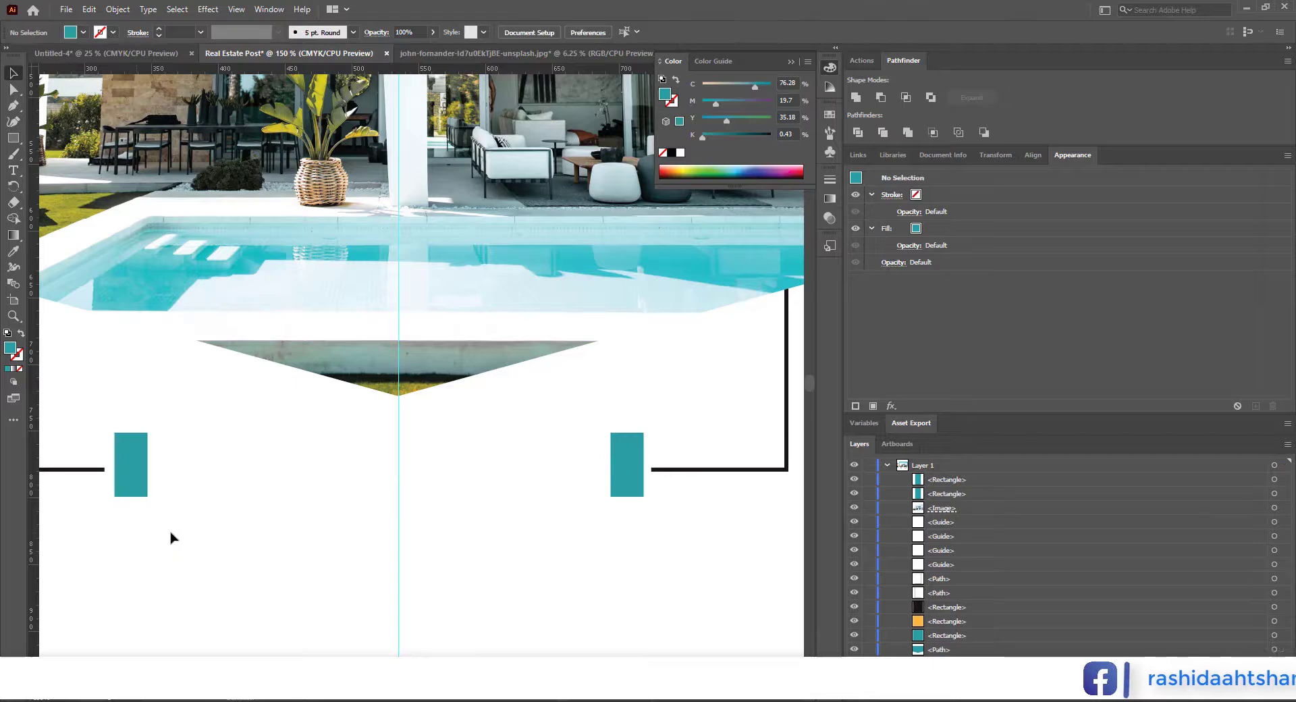
Step: Add the text "The" below the L-lines and set its font to Montserrat
{"action": "scroll", "coordinate": [170, 537], "scroll_direction": "down", "scroll_amount": 1}
{"action": "left_click_drag", "start_coordinate": [431, 580], "coordinate": [489, 573]}
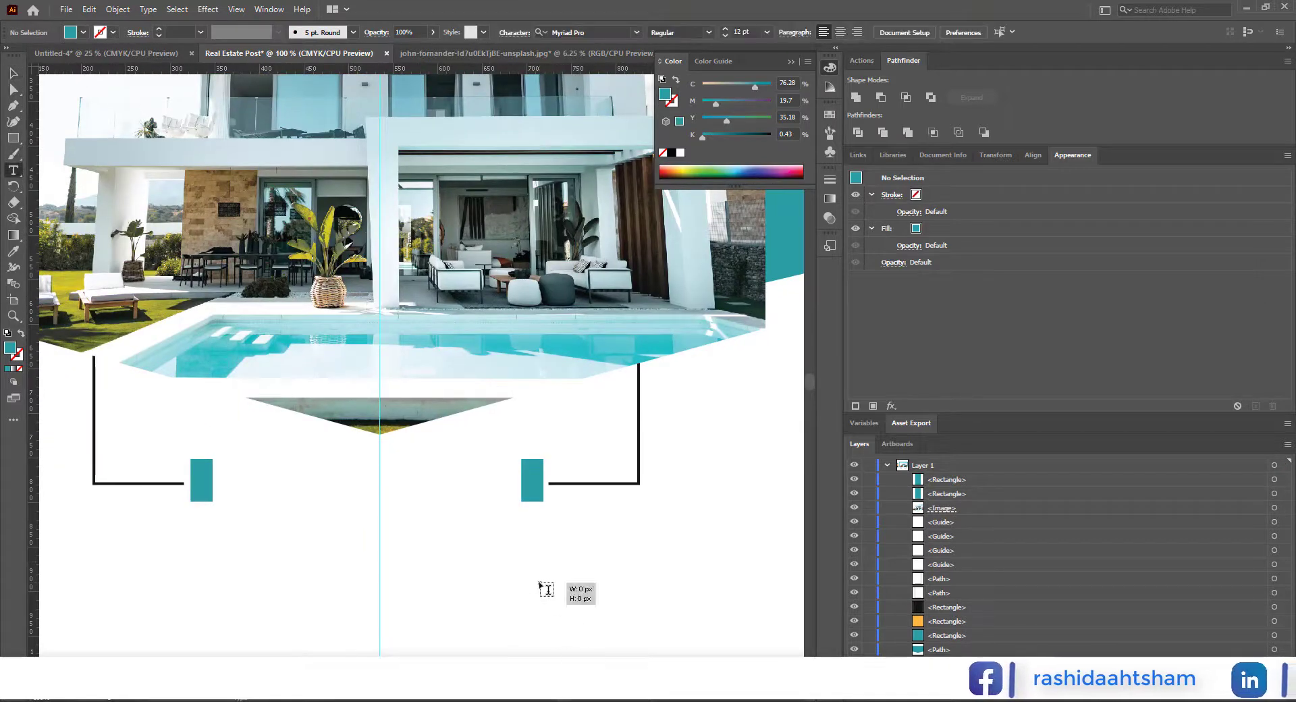
{"action": "left_click", "coordinate": [547, 589]}
{"action": "left_click", "coordinate": [13, 73]}
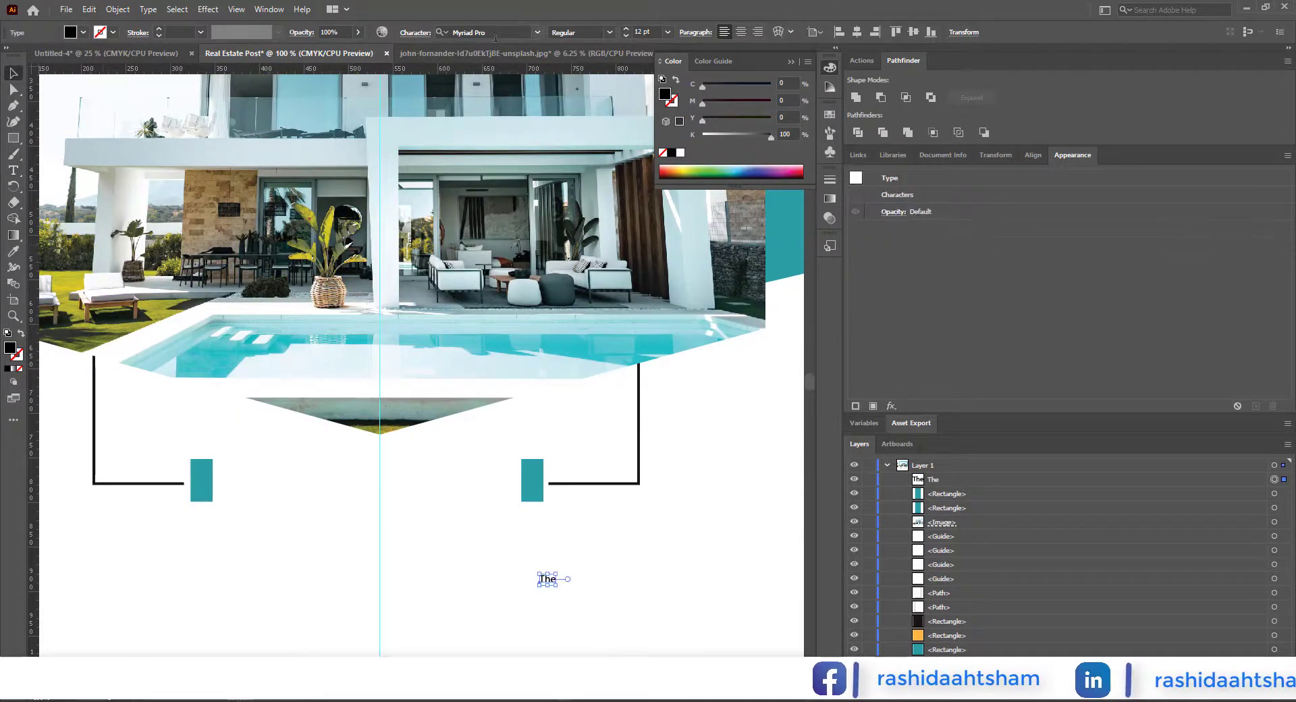
{"action": "type", "text": "mont"}
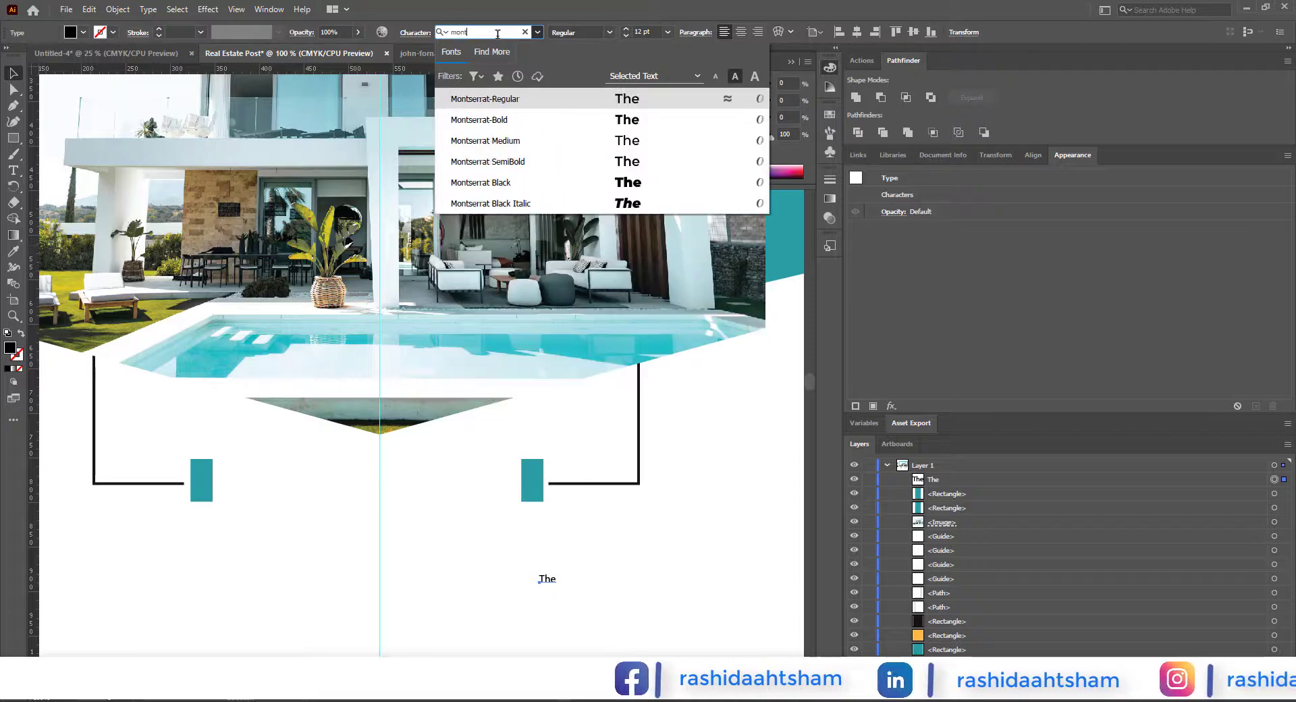
{"action": "left_click", "coordinate": [513, 119]}
Step: Place the text beside the left teal rectangle at about 30 pt and add a copy next to it reading "BEST"
{"action": "left_click_drag", "start_coordinate": [545, 580], "coordinate": [335, 476]}
{"action": "left_click", "coordinate": [411, 557]}
{"action": "left_click", "coordinate": [273, 475]}
{"action": "double_click", "coordinate": [332, 476]}
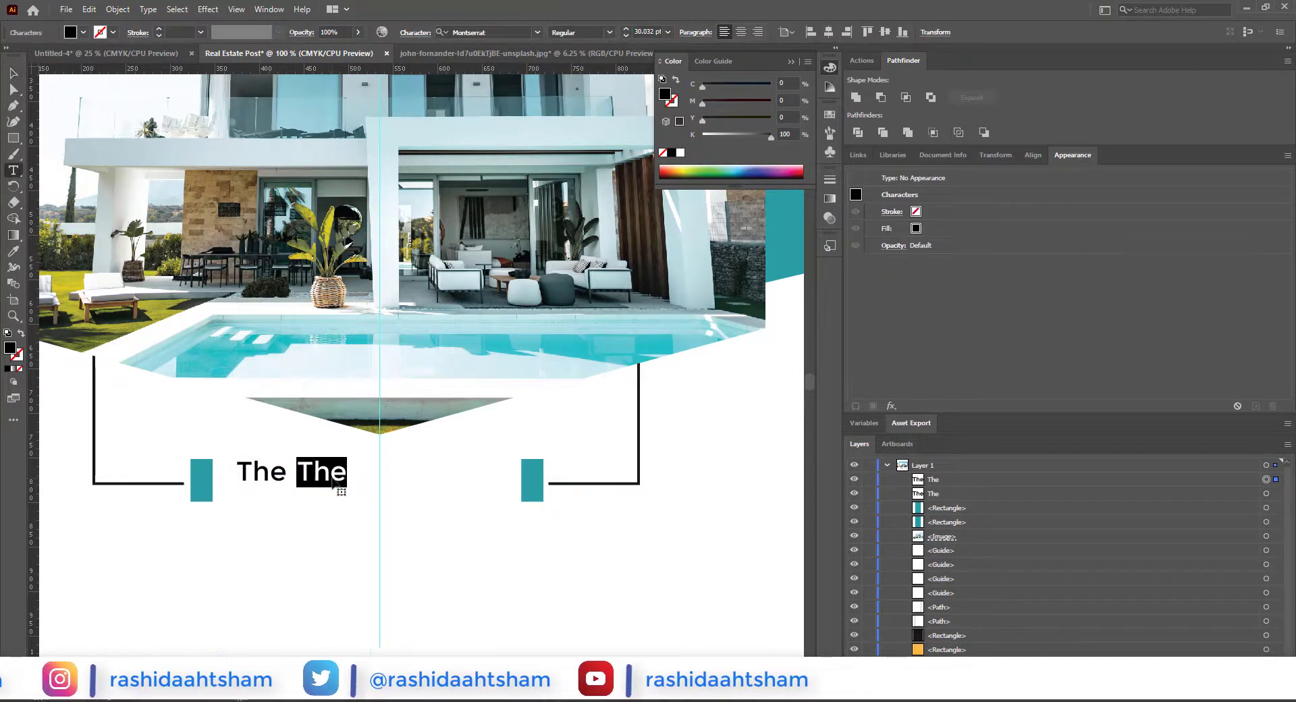
{"action": "type", "text": "BEST"}
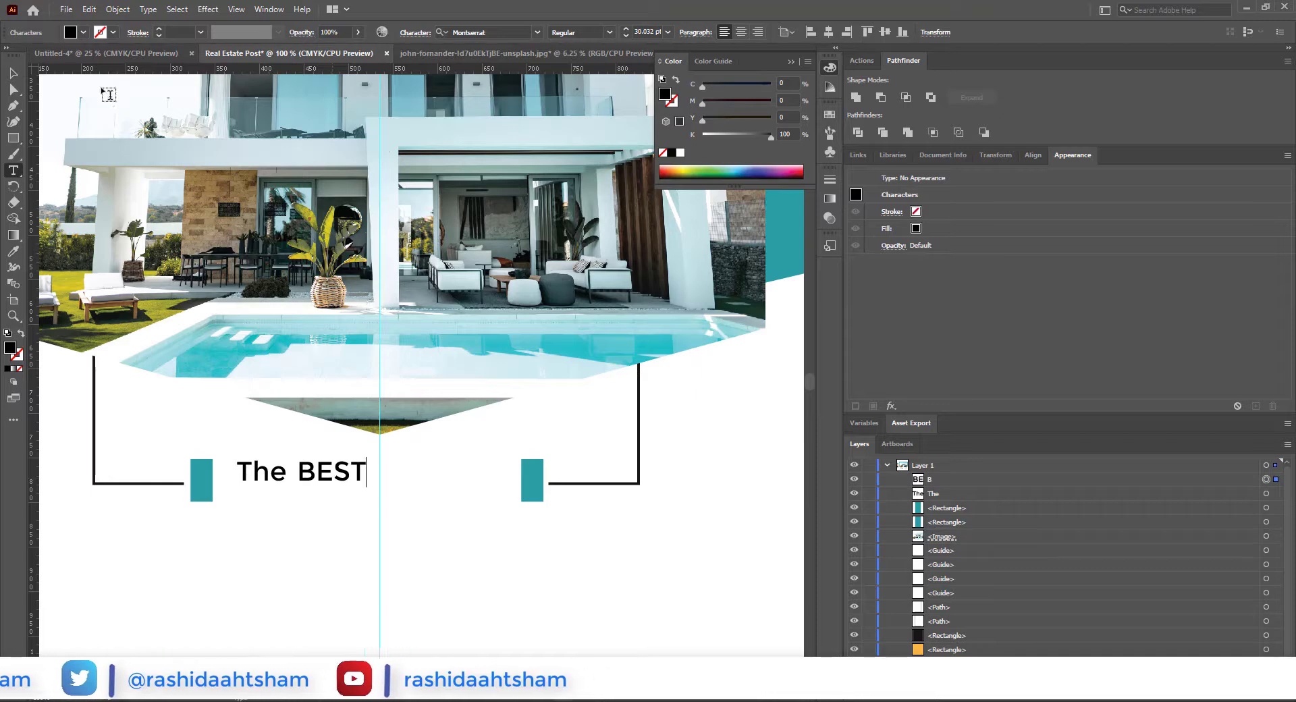
{"action": "type", "text": "pop"}
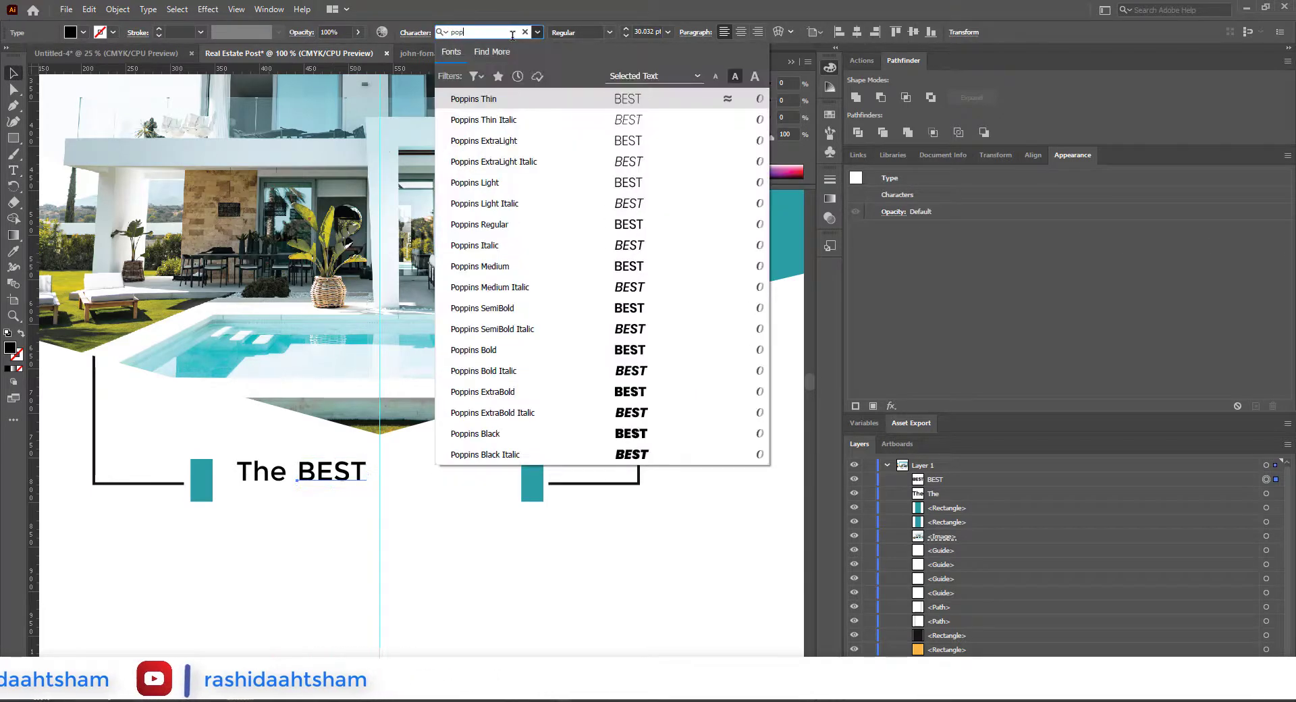
Step: Set "BEST" to Poppins ExtraBold at 81 pt and position it with "The" close beside it, between the teal rectangles
{"action": "left_click", "coordinate": [499, 392]}
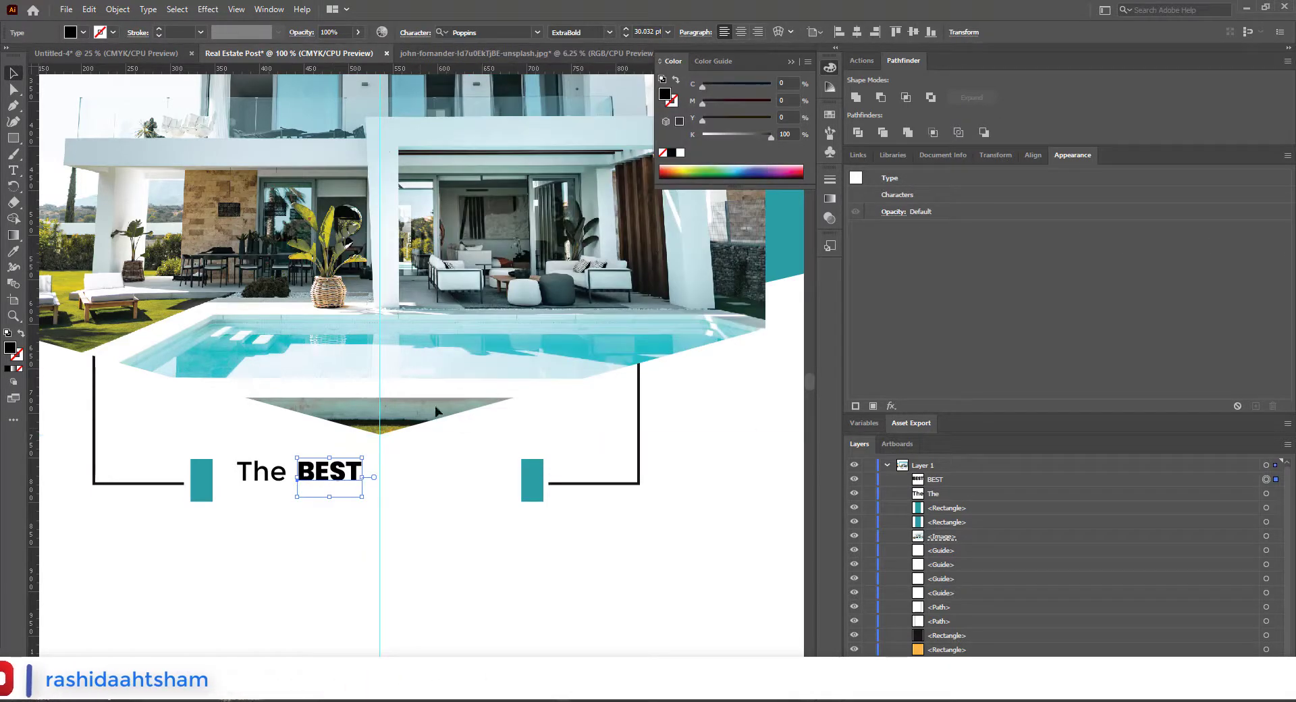
{"action": "type", "text": "80"}
{"action": "key", "text": "Return"}
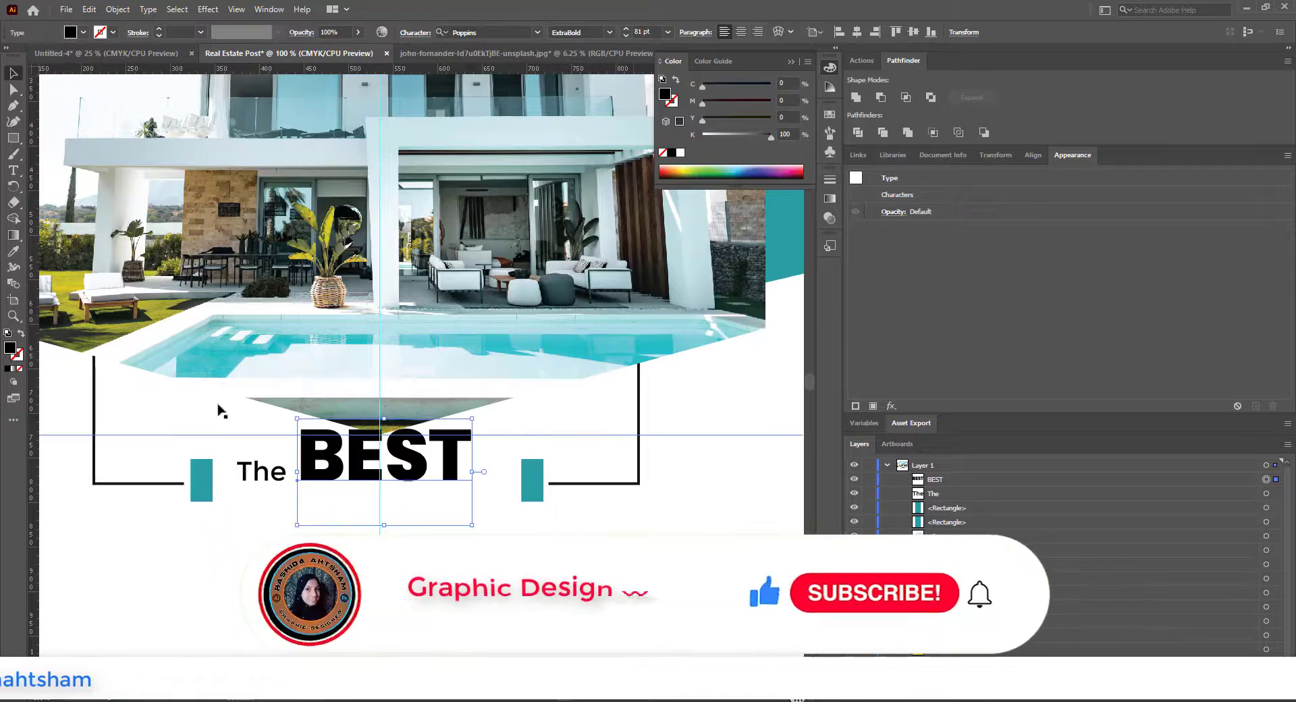
{"action": "left_click", "coordinate": [218, 408]}
{"action": "left_click_drag", "start_coordinate": [337, 495], "coordinate": [268, 488]}
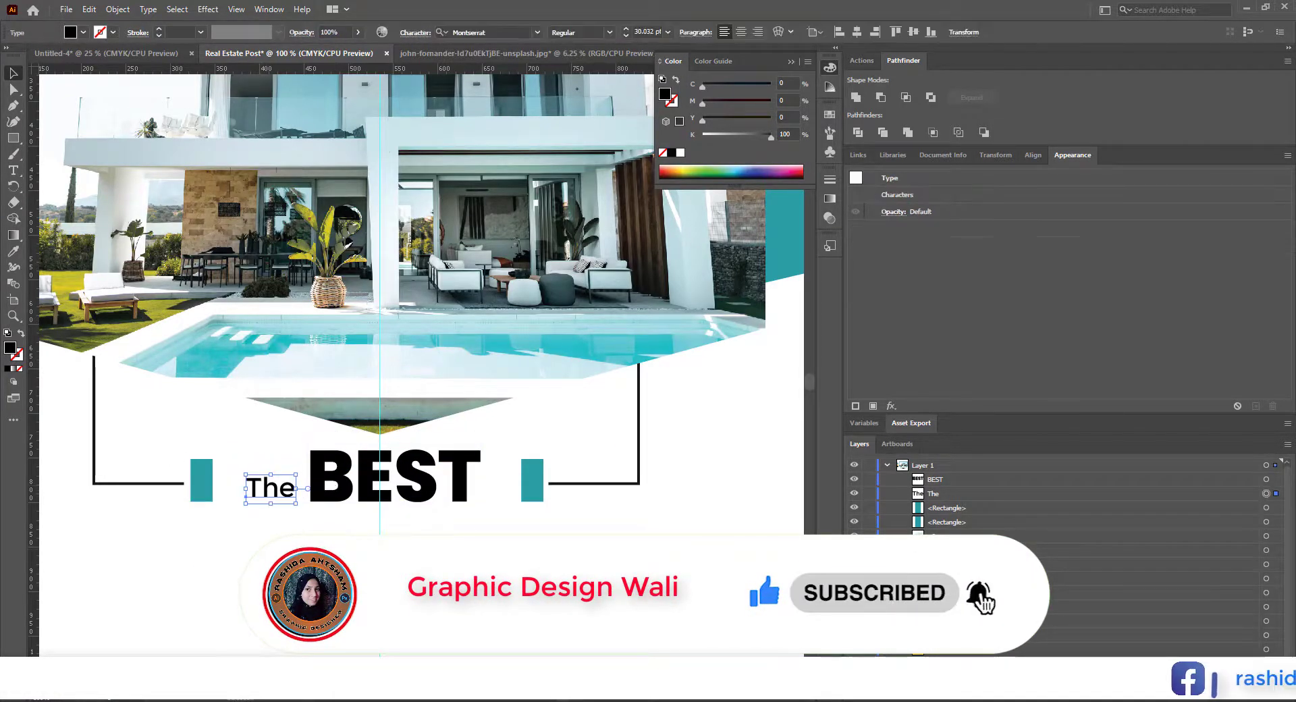
{"action": "left_click", "coordinate": [485, 556]}
{"action": "scroll", "coordinate": [485, 556], "scroll_direction": "down", "scroll_amount": 1}
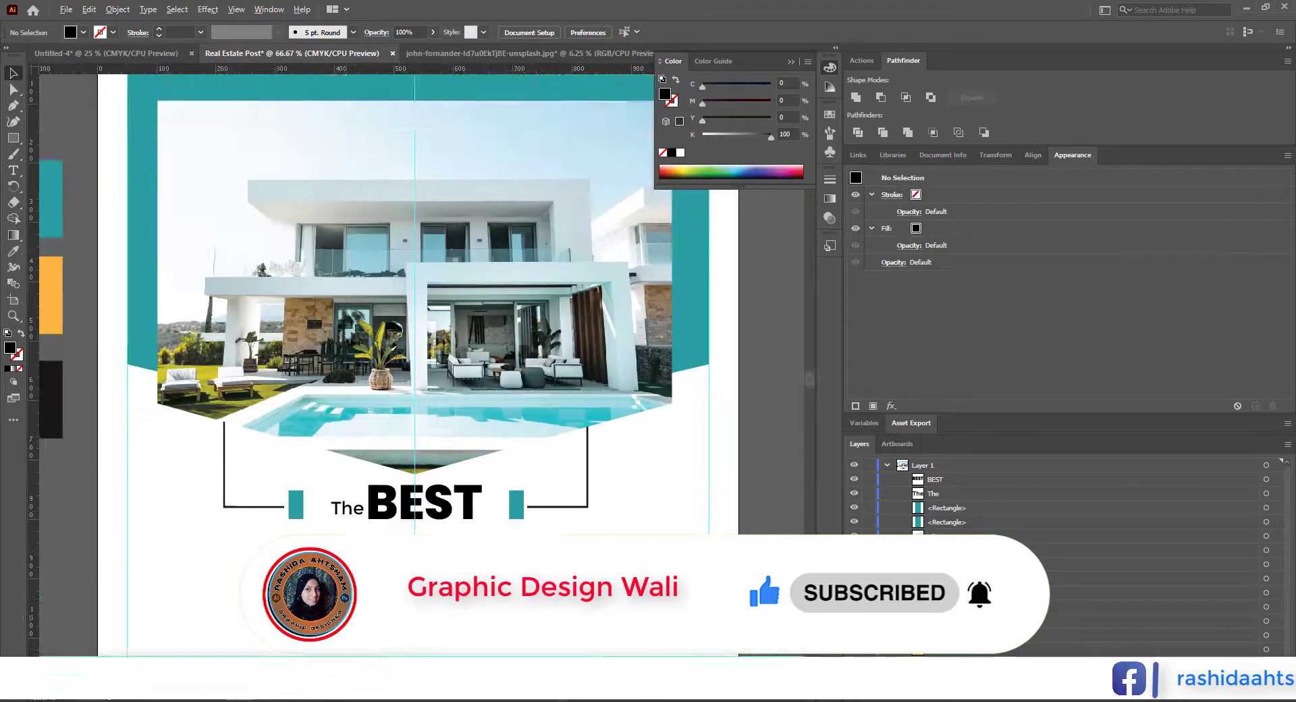
Step: Copy the "BEST" text directly below itself and change the copy to read "HOUSE"
{"action": "left_click_drag", "start_coordinate": [483, 553], "coordinate": [433, 493]}
{"action": "double_click", "coordinate": [444, 497]}
{"action": "left_click", "coordinate": [12, 79]}
Step: Group "The" with "BEST", centre the group over "HOUSE", and adjust the size of the whole headline
{"action": "left_click", "coordinate": [342, 446]}
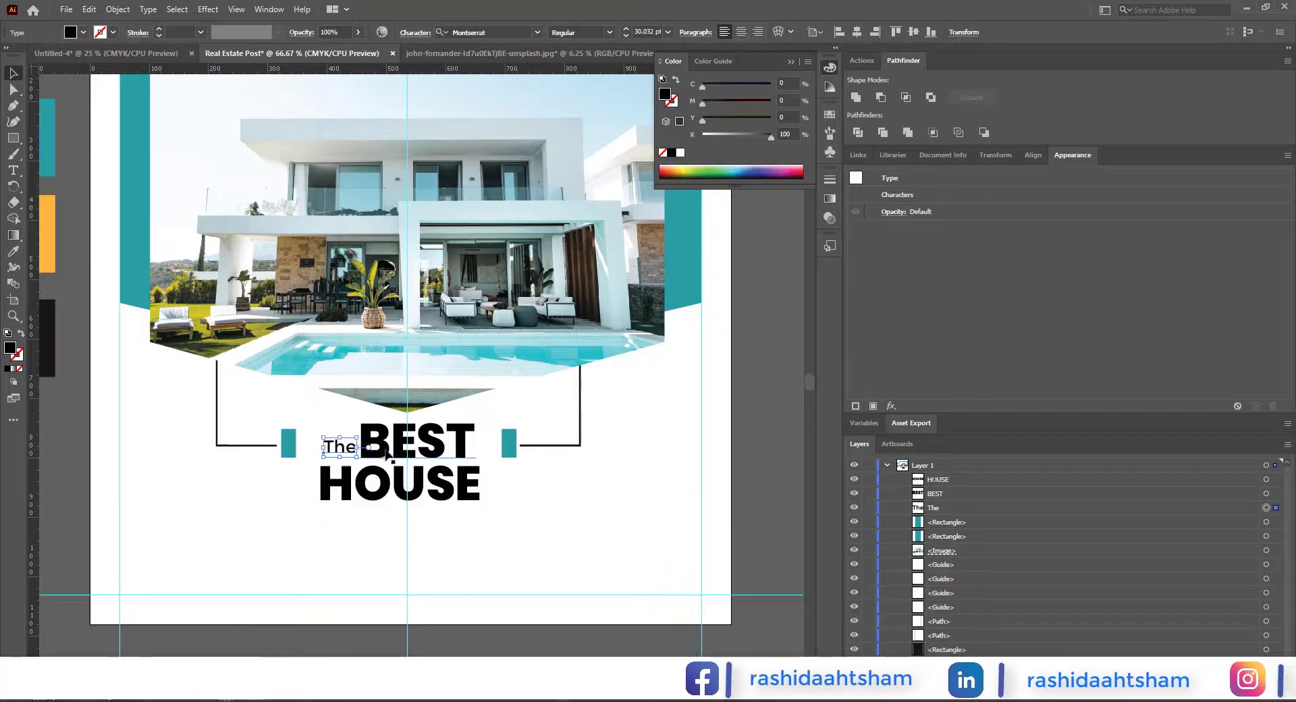
{"action": "left_click", "coordinate": [398, 448], "text": "shift"}
{"action": "key", "text": "ctrl+g"}
{"action": "left_click", "coordinate": [432, 493], "text": "shift"}
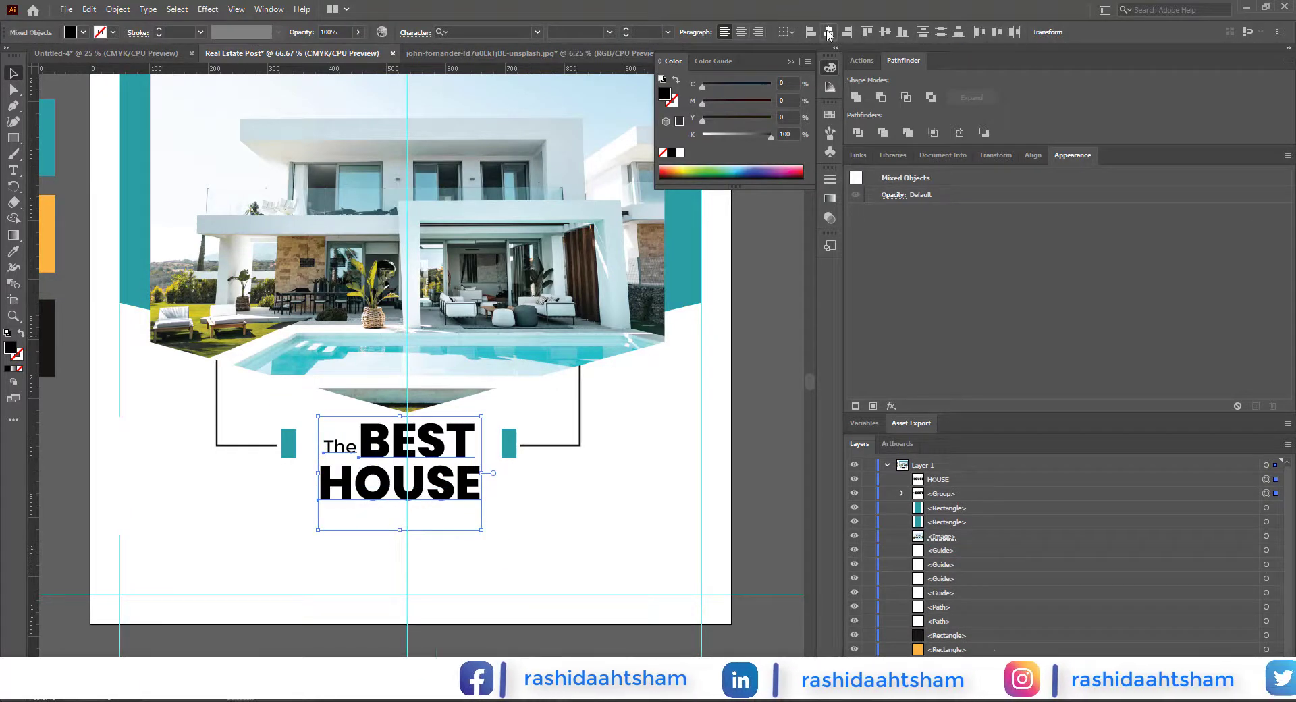
{"action": "left_click_drag", "start_coordinate": [481, 473], "coordinate": [490, 478]}
{"action": "left_click", "coordinate": [703, 427]}
{"action": "scroll", "coordinate": [442, 523], "scroll_direction": "up", "scroll_amount": 1}
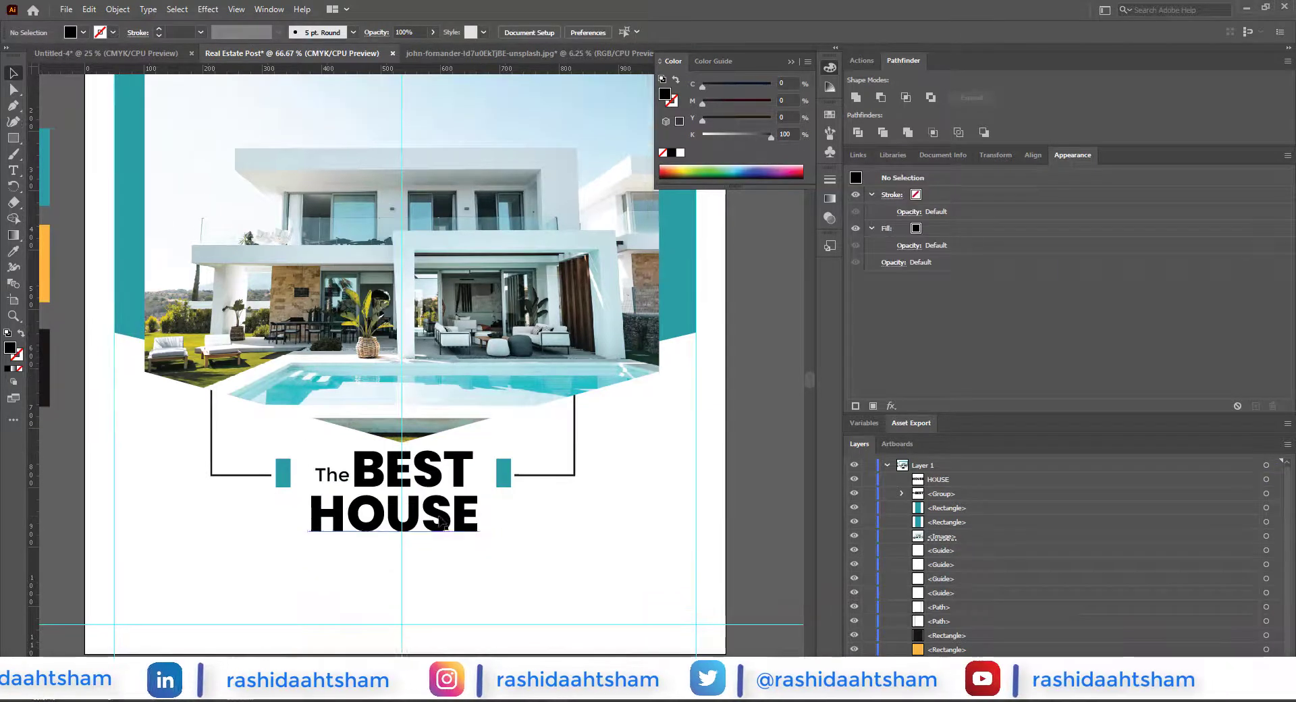
{"action": "left_click", "coordinate": [442, 523]}
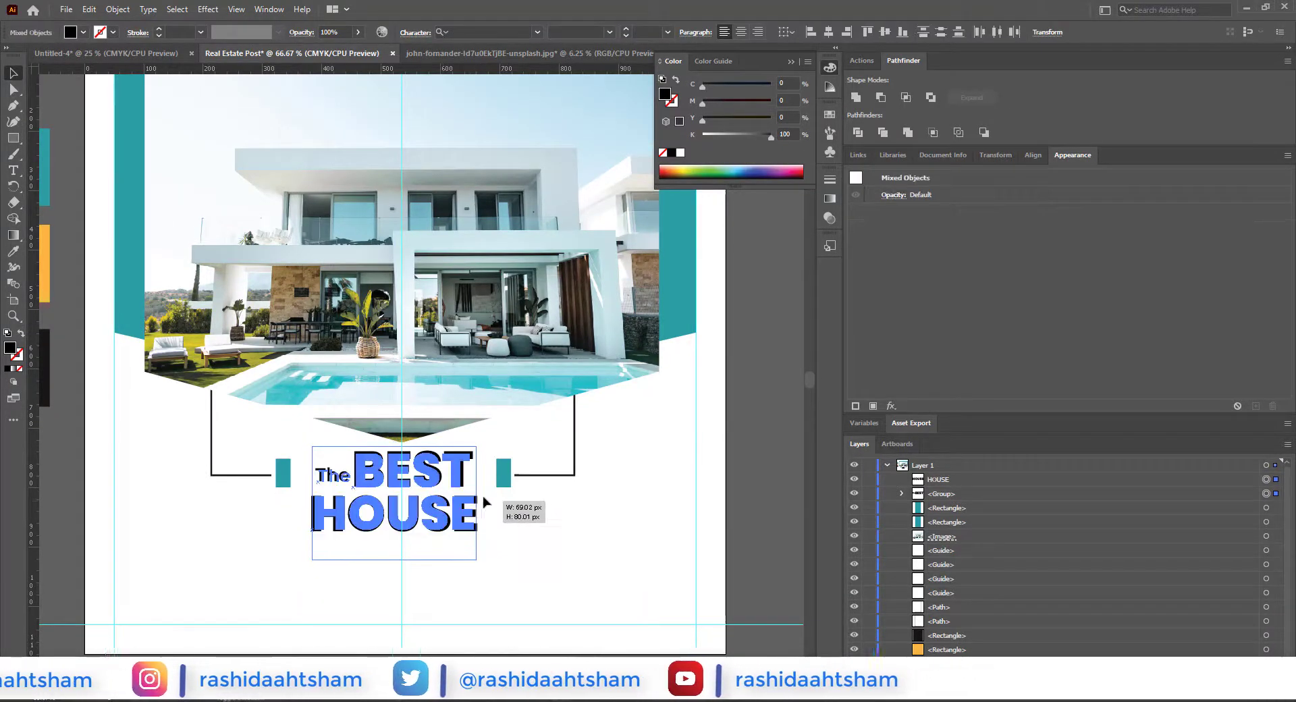
Step: Move the left and right L-lines with their teal rectangles inward, closer to the headline
{"action": "left_click", "coordinate": [504, 473]}
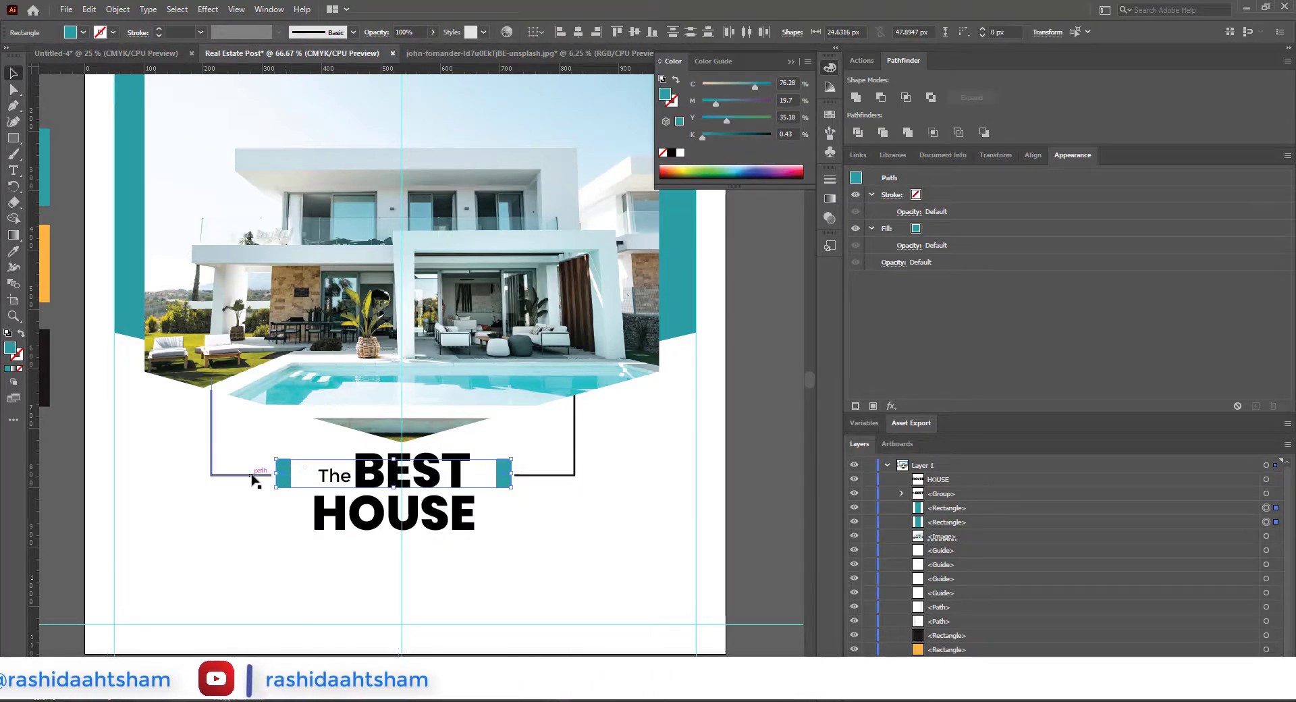
{"action": "left_click", "coordinate": [671, 471]}
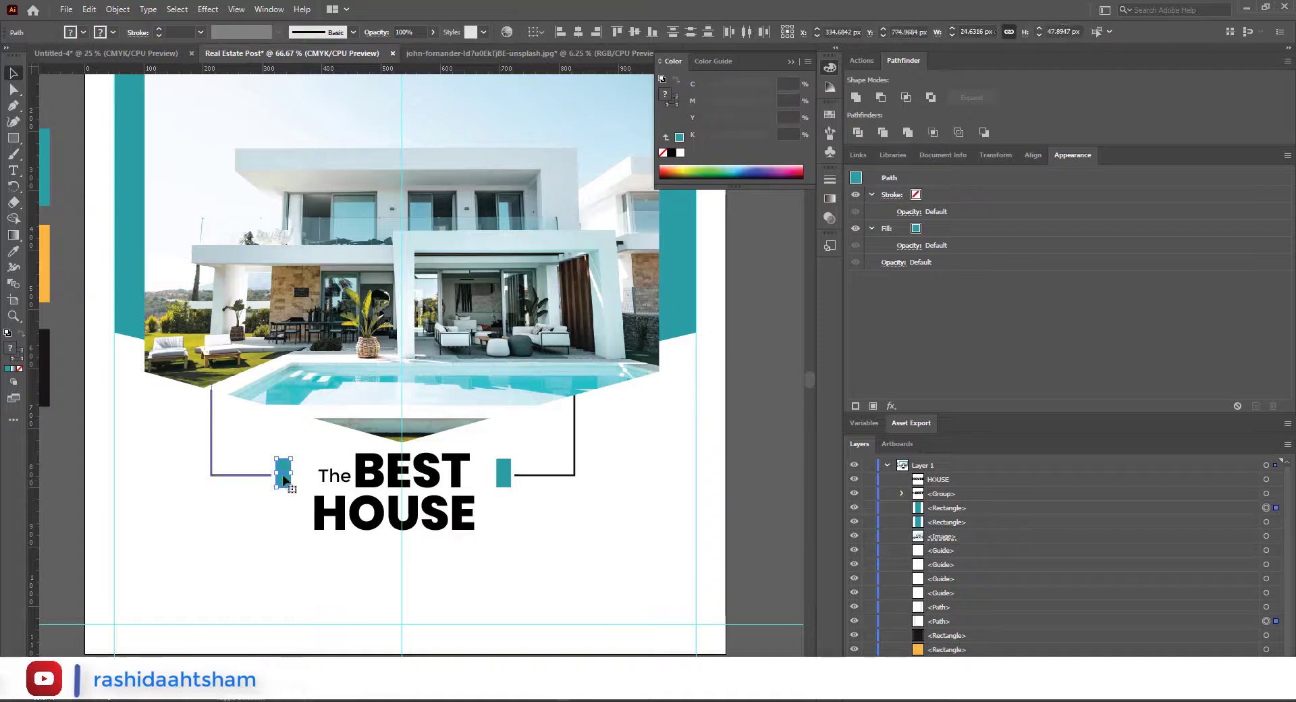
{"action": "left_click", "coordinate": [490, 478]}
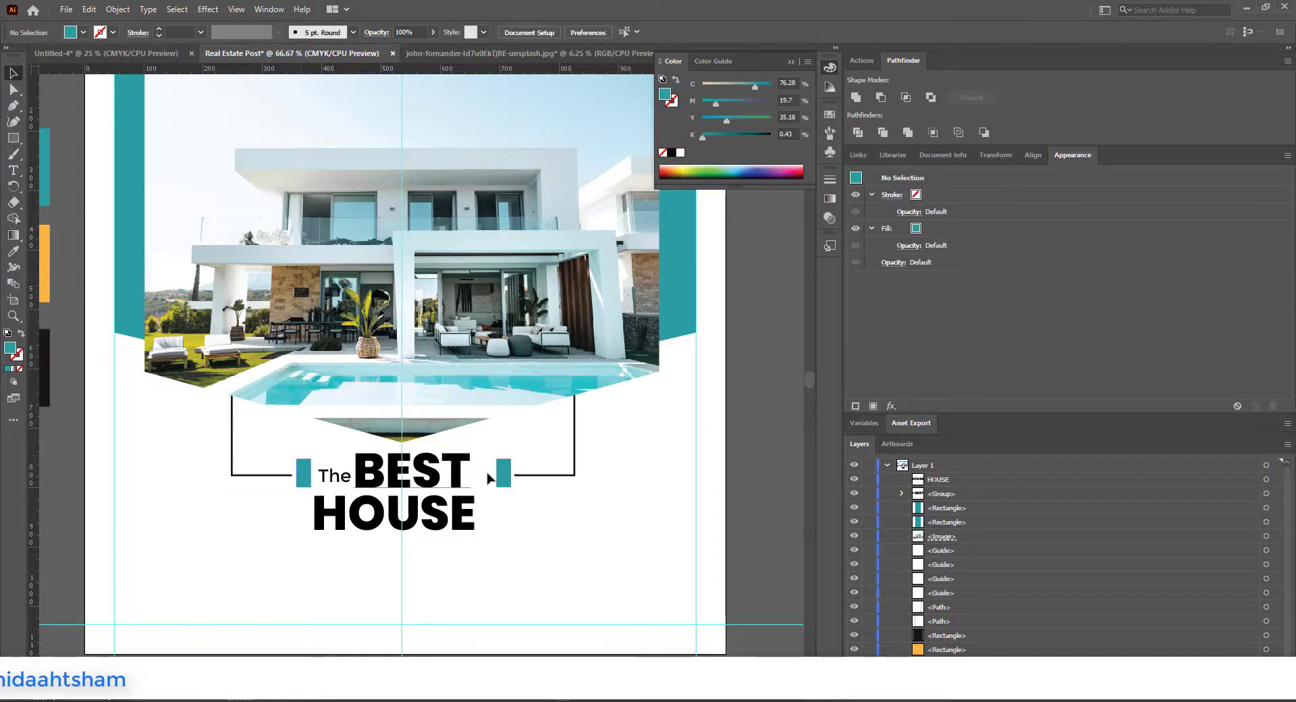
{"action": "left_click", "coordinate": [549, 475], "text": "shift"}
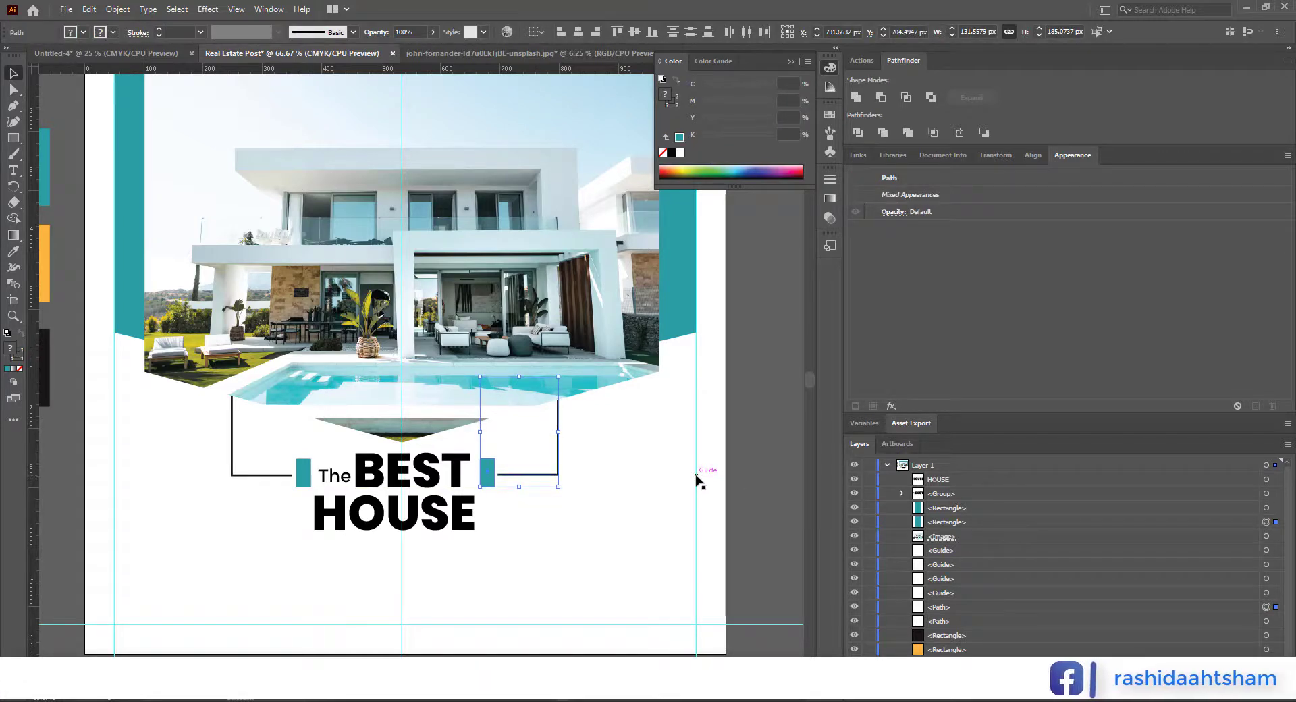
{"action": "left_click", "coordinate": [751, 462]}
{"action": "scroll", "coordinate": [612, 508], "scroll_direction": "down", "scroll_amount": 2}
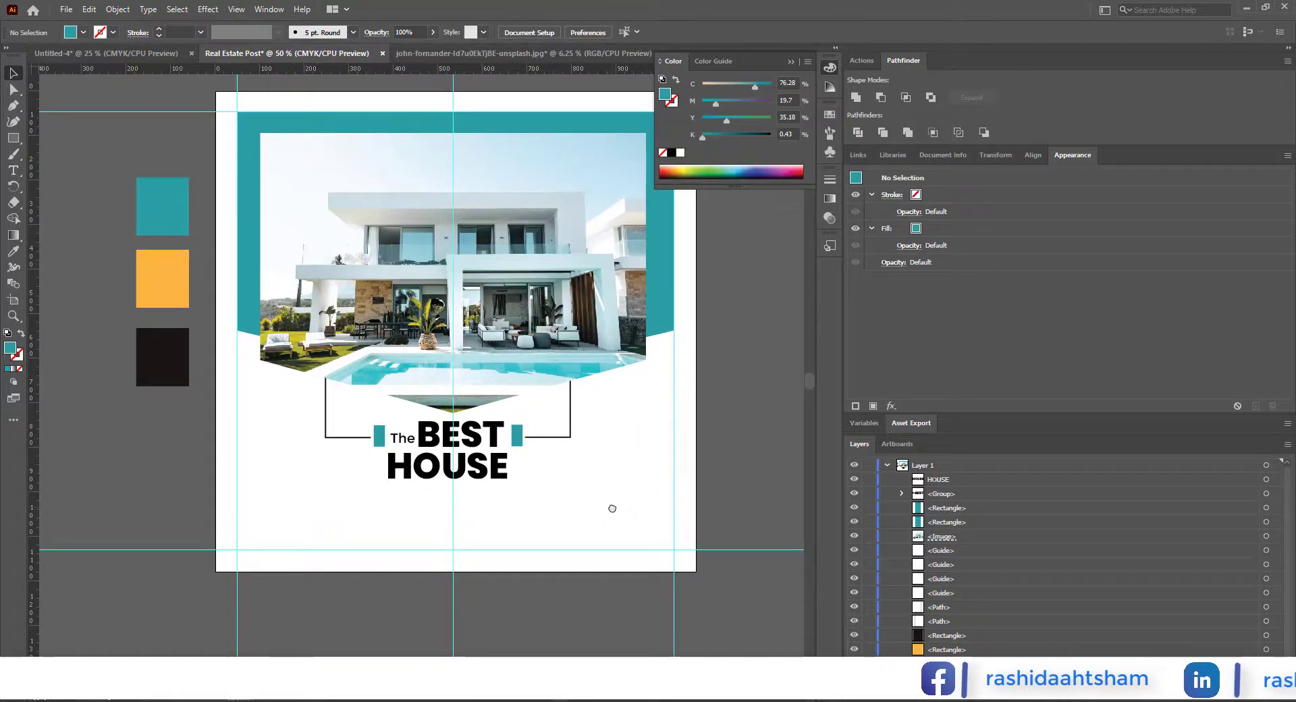
Step: Open location.png from the Icons folder in Illustrator
{"action": "scroll", "coordinate": [500, 504], "scroll_direction": "up", "scroll_amount": 1}
{"action": "mouse_move", "coordinate": [350, 700]}
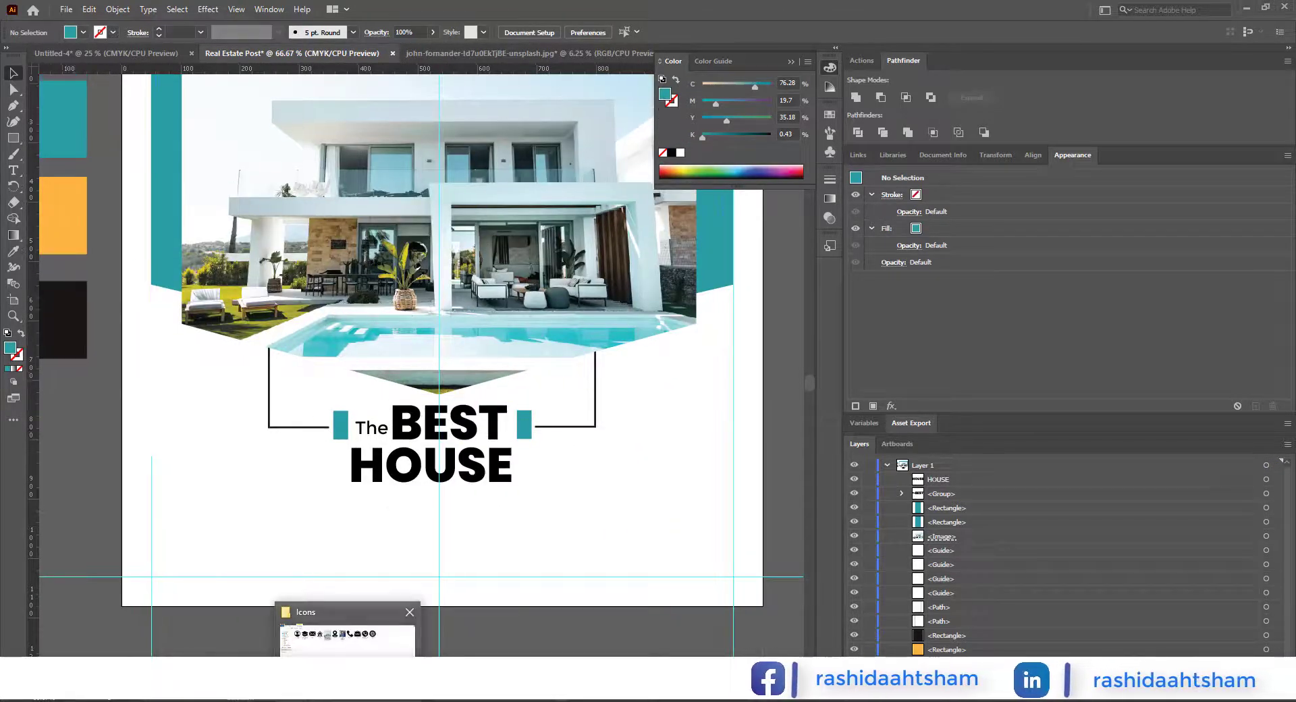
{"action": "left_click", "coordinate": [351, 661]}
{"action": "right_click", "coordinate": [550, 124]}
{"action": "left_click", "coordinate": [793, 318]}
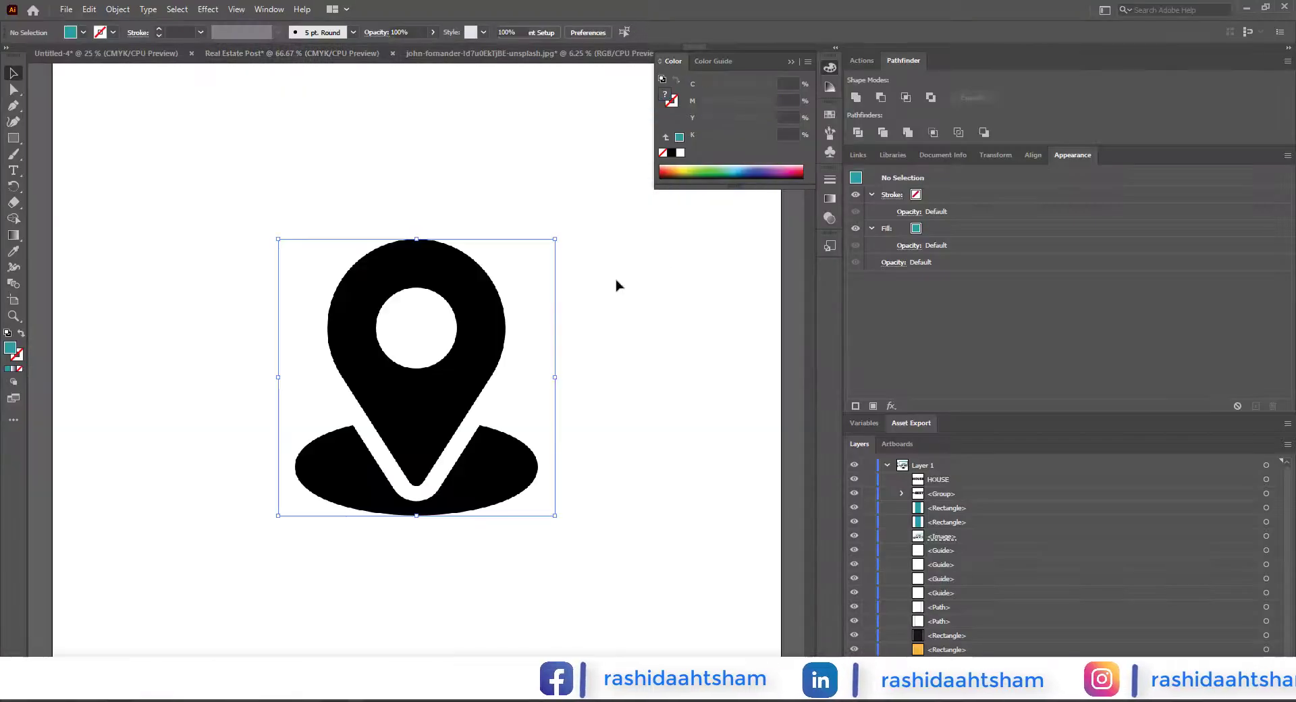
Step: Trace the location pin image, expand it into editable paths, and clear the background around the pin
{"action": "left_click", "coordinate": [332, 34]}
{"action": "left_click", "coordinate": [349, 33]}
{"action": "left_click", "coordinate": [192, 145]}
{"action": "left_click", "coordinate": [14, 89]}
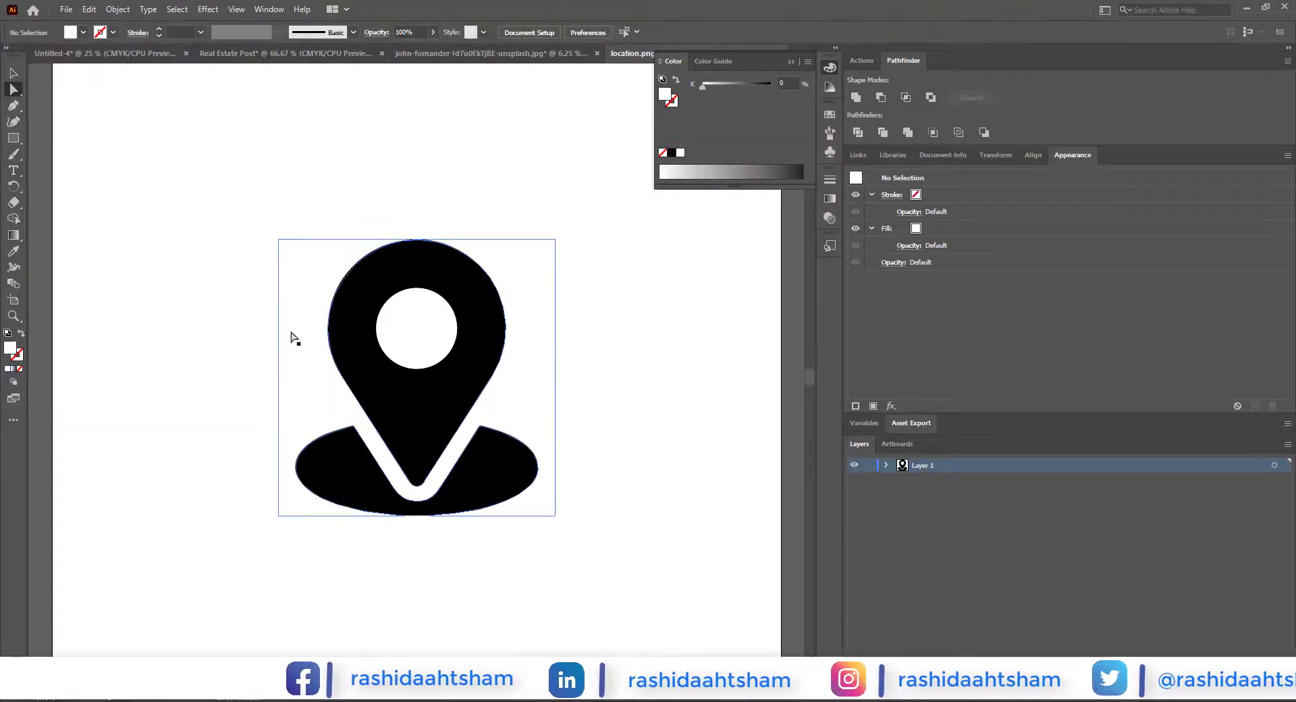
{"action": "left_click", "coordinate": [294, 338]}
{"action": "left_click", "coordinate": [203, 240]}
Step: Close the john-fornander house photo document without saving
{"action": "left_click", "coordinate": [574, 53]}
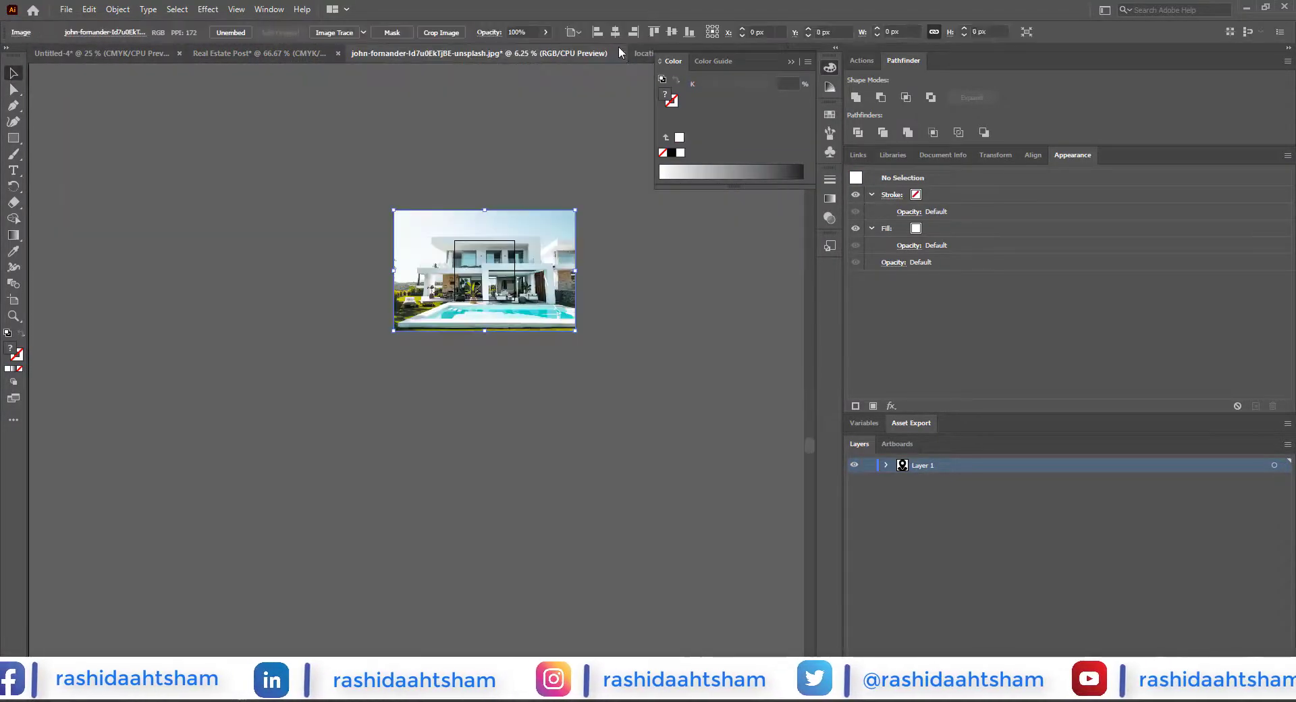
{"action": "key", "text": "ctrl+w"}
{"action": "left_click", "coordinate": [717, 375]}
Step: Bring the location pin into the post below "HOUSE", scale it to about 44 × 51 px, and colour it with the swatch teal
{"action": "left_click_drag", "start_coordinate": [454, 245], "coordinate": [373, 502]}
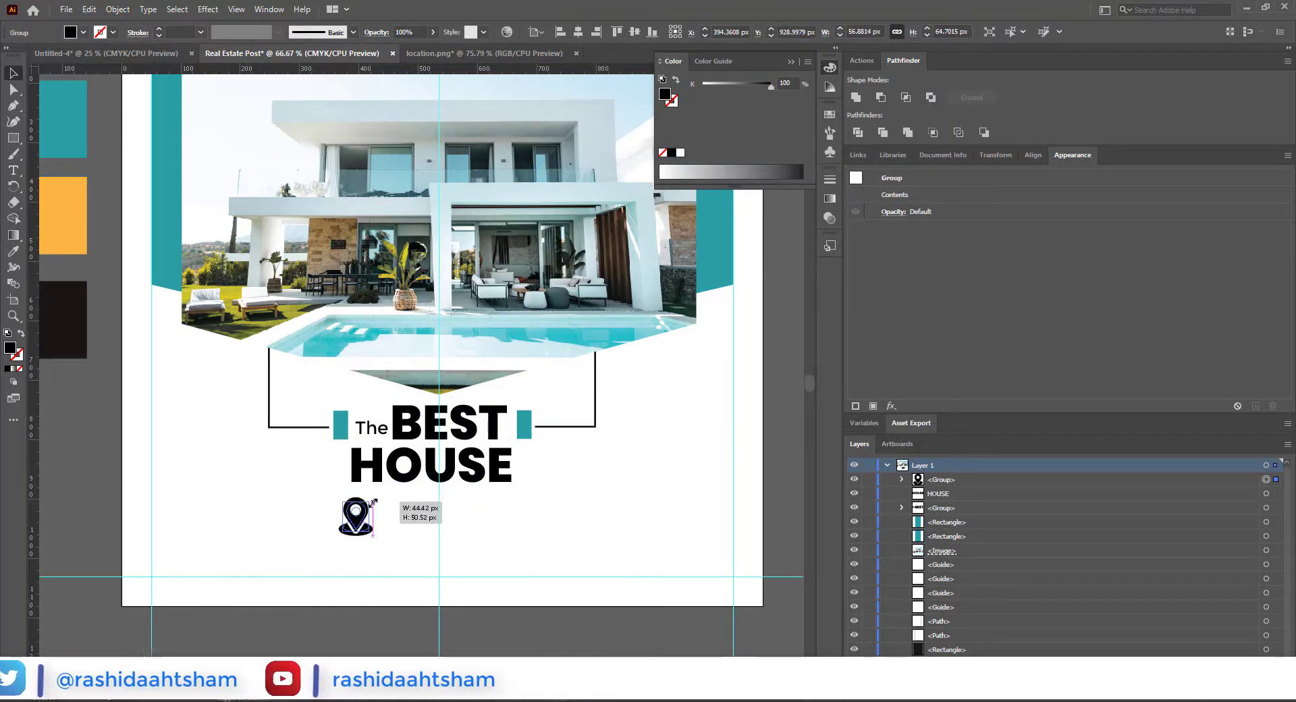
{"action": "left_click", "coordinate": [337, 617]}
{"action": "scroll", "coordinate": [350, 548], "scroll_direction": "up", "scroll_amount": 1}
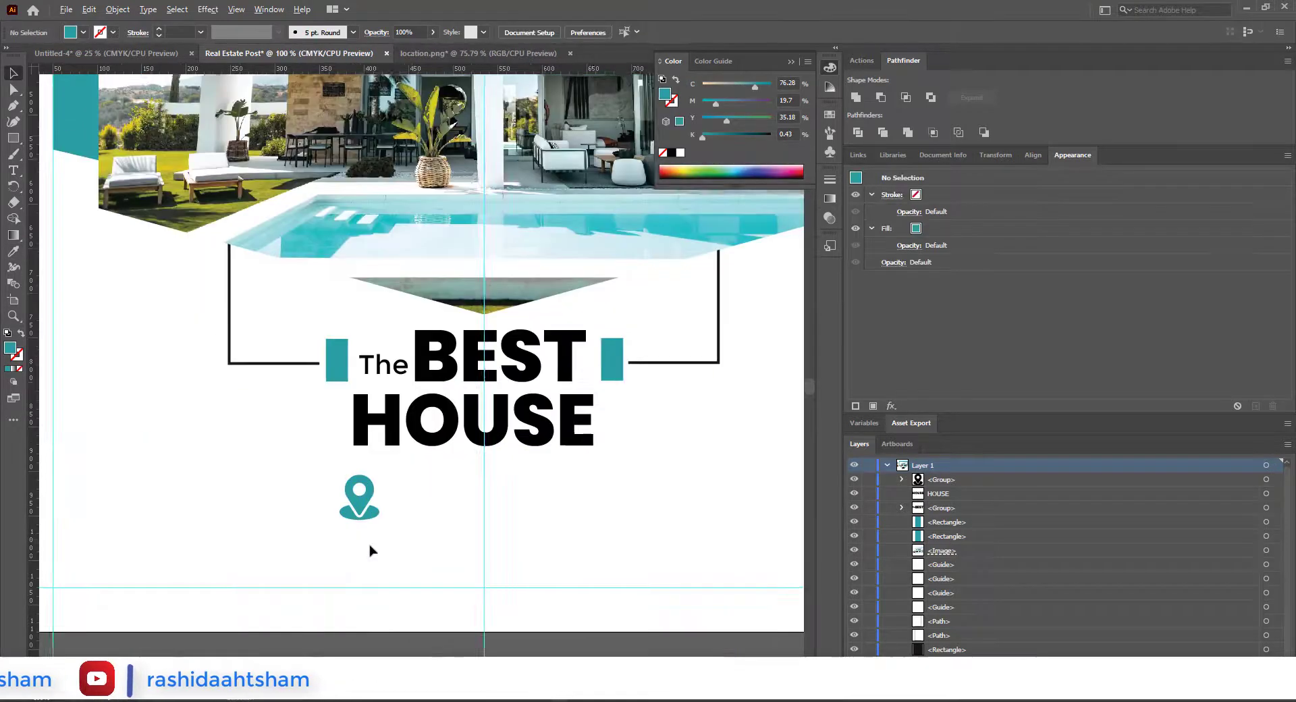
{"action": "mouse_move", "coordinate": [367, 545]}
{"action": "left_mouse_down"}
{"action": "mouse_move", "coordinate": [361, 594]}
{"action": "mouse_move", "coordinate": [365, 548]}
{"action": "left_mouse_up"}
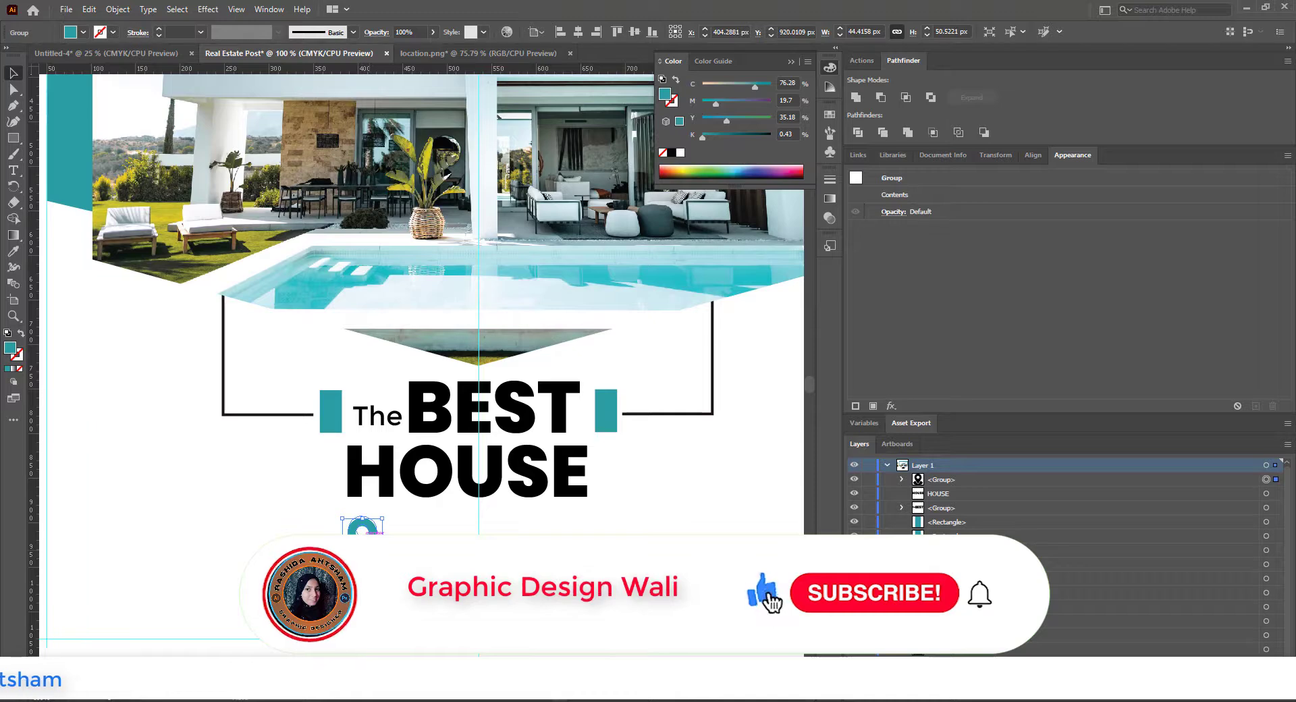
{"action": "scroll", "coordinate": [385, 559], "scroll_direction": "down", "scroll_amount": 1}
{"action": "left_click", "coordinate": [386, 572]}
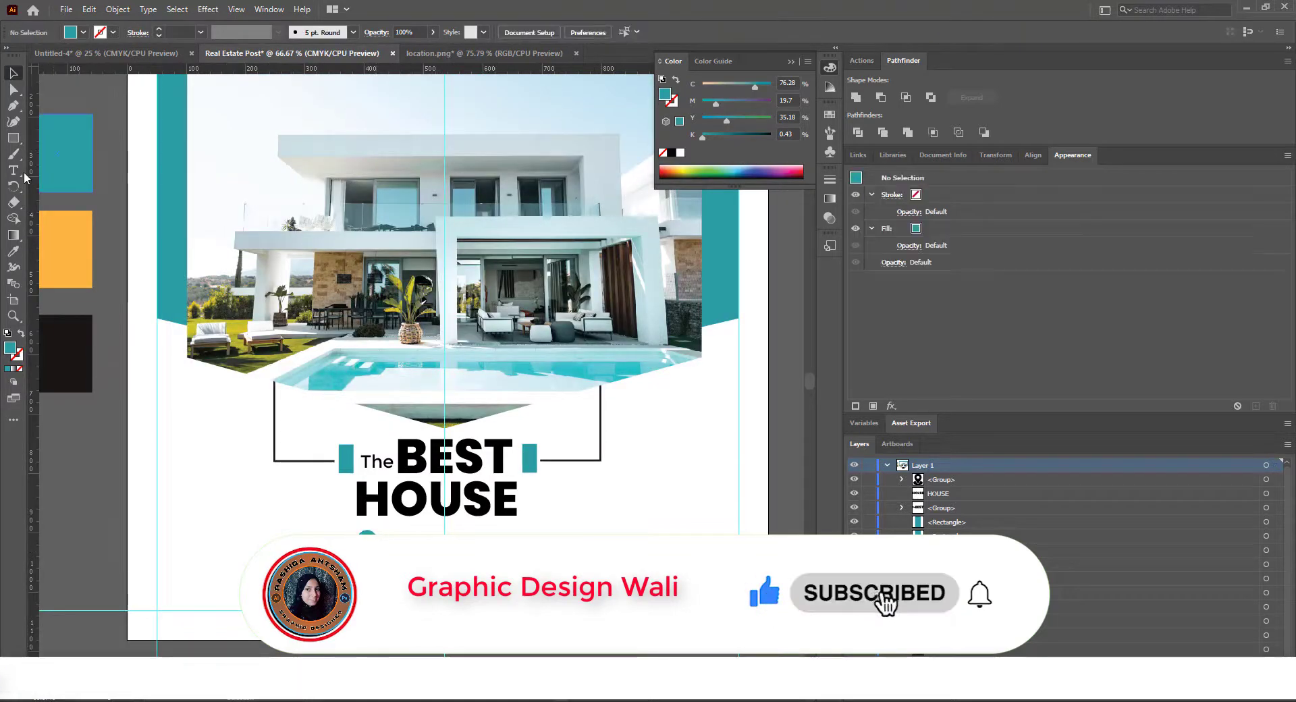
Step: Add the text "PREMIUM LOCATION" beside the teal location pin
{"action": "left_click", "coordinate": [398, 492]}
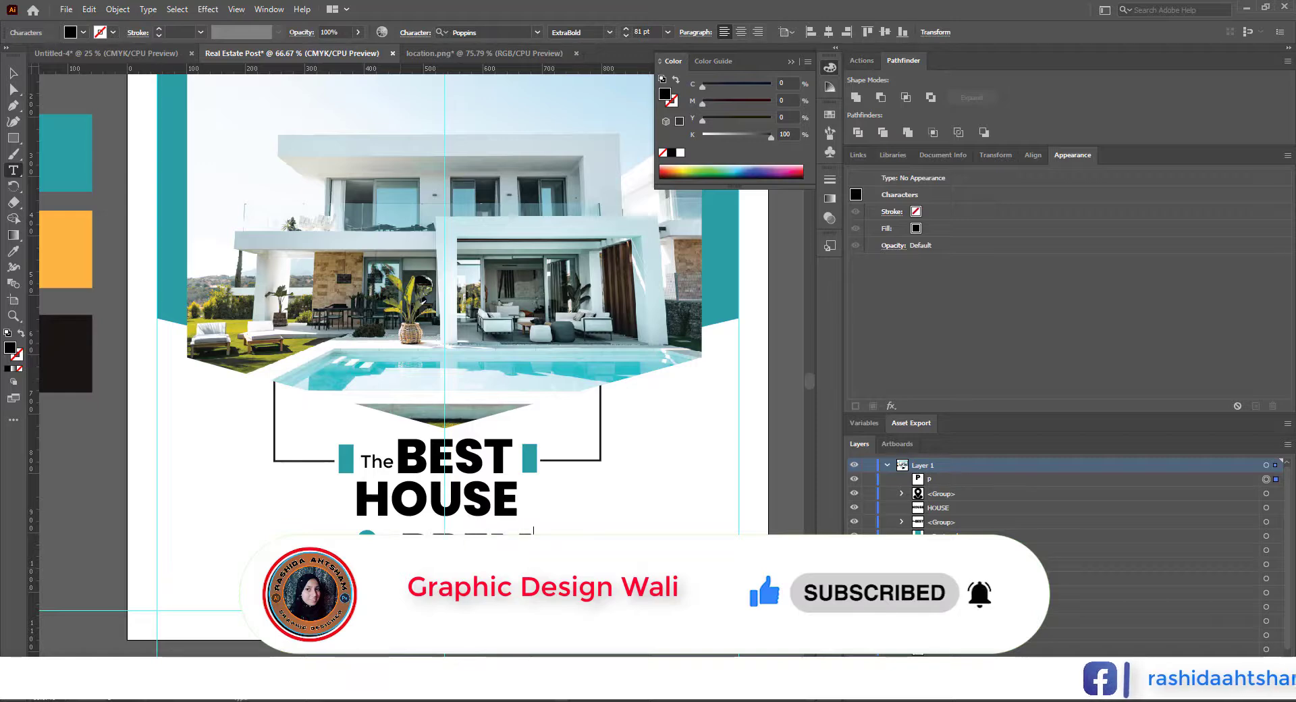
{"action": "left_click", "coordinate": [14, 73]}
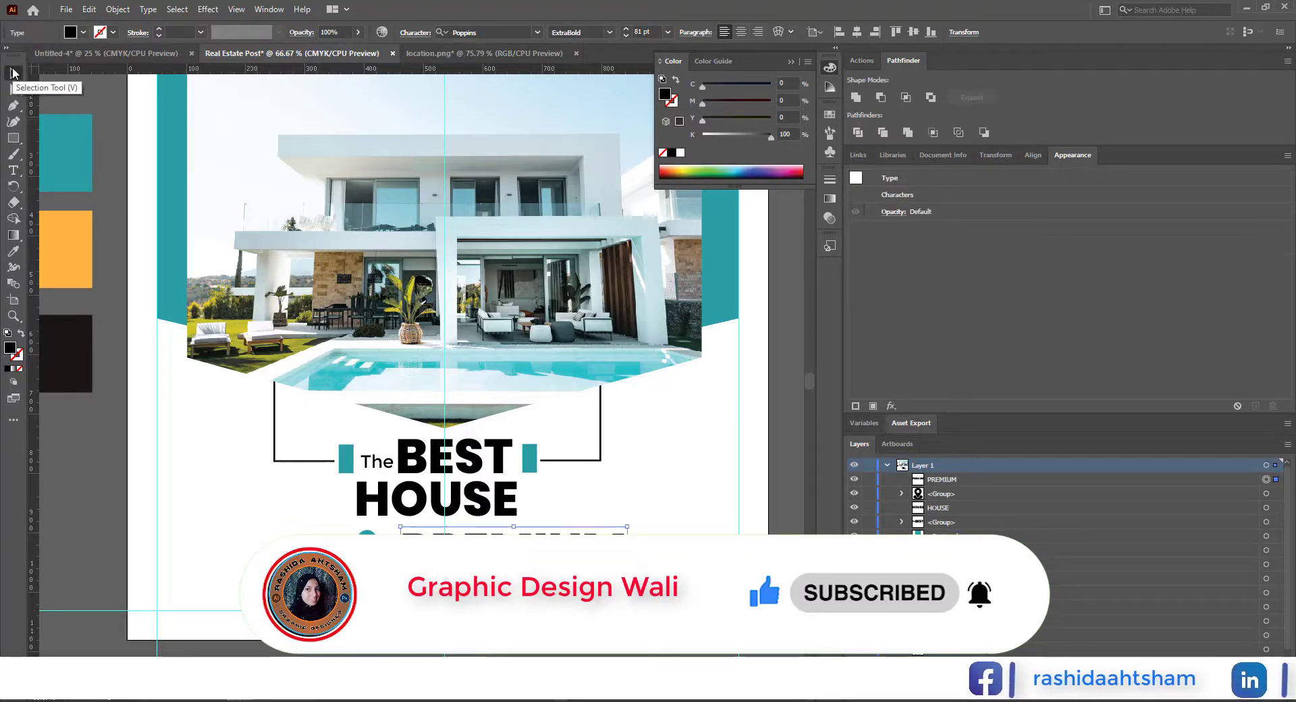
{"action": "double_click", "coordinate": [623, 553]}
{"action": "type", "text": "LOCATI"}
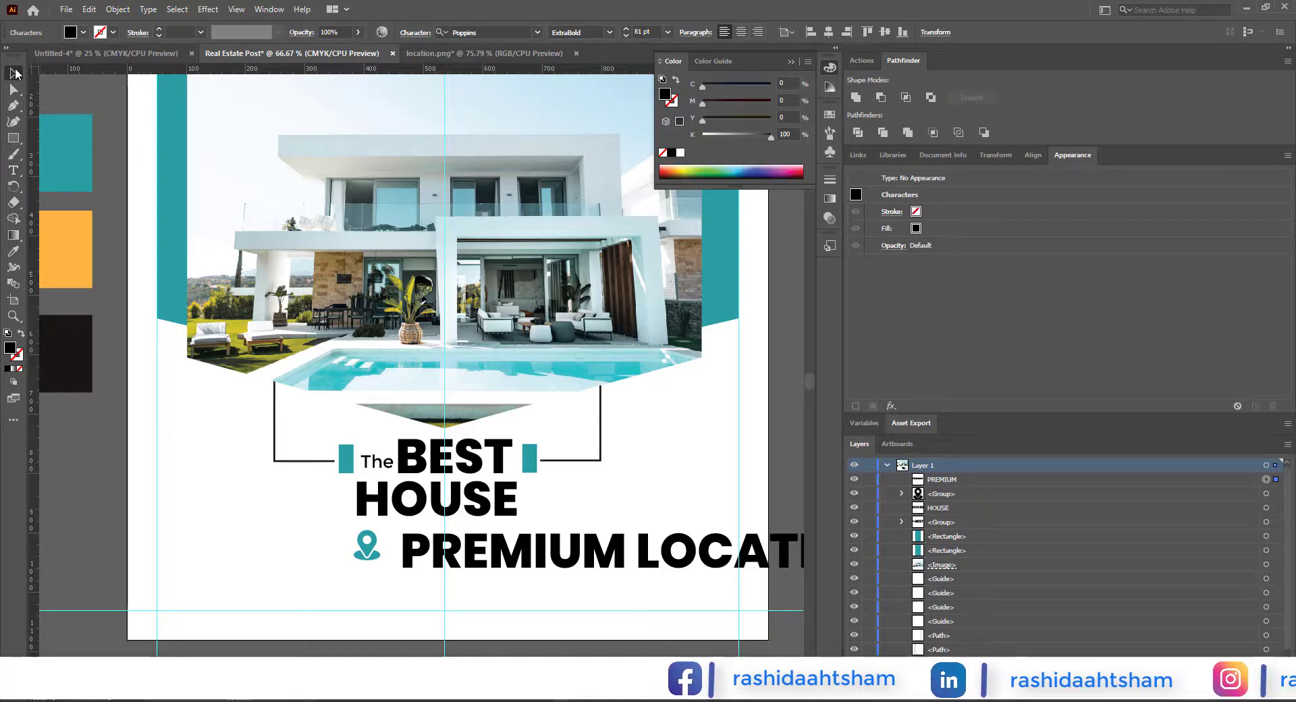
{"action": "key", "text": "Escape"}
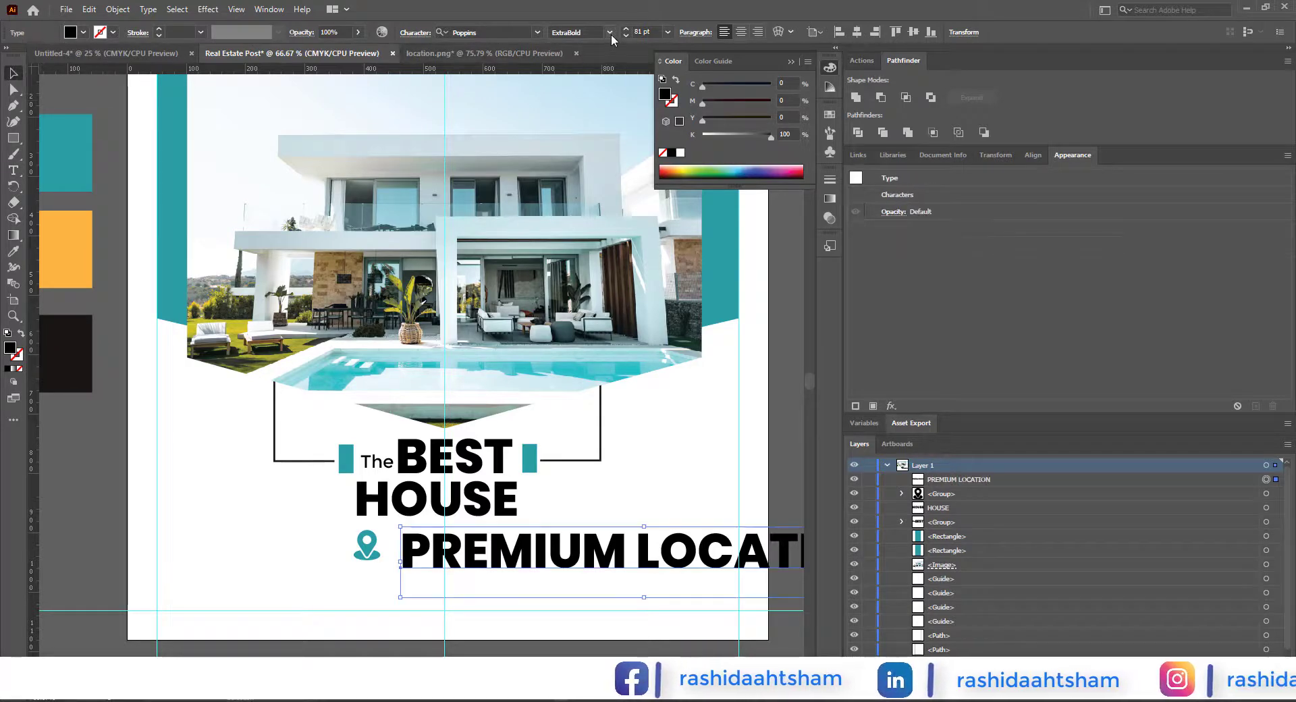
Step: Set "PREMIUM LOCATION" to SemiBold at 48 pt and move it closer to the location pin
{"action": "left_click", "coordinate": [609, 32]}
{"action": "left_click", "coordinate": [579, 195]}
{"action": "left_click", "coordinate": [667, 31]}
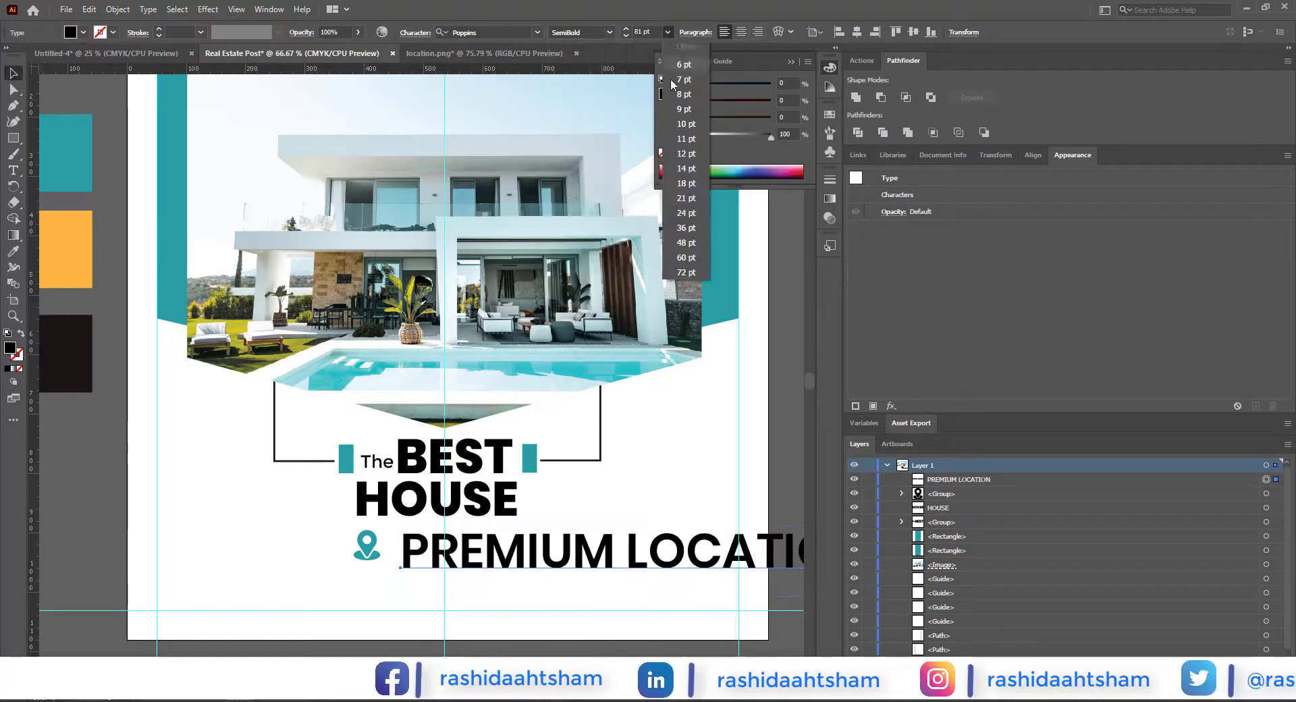
{"action": "left_click", "coordinate": [691, 245]}
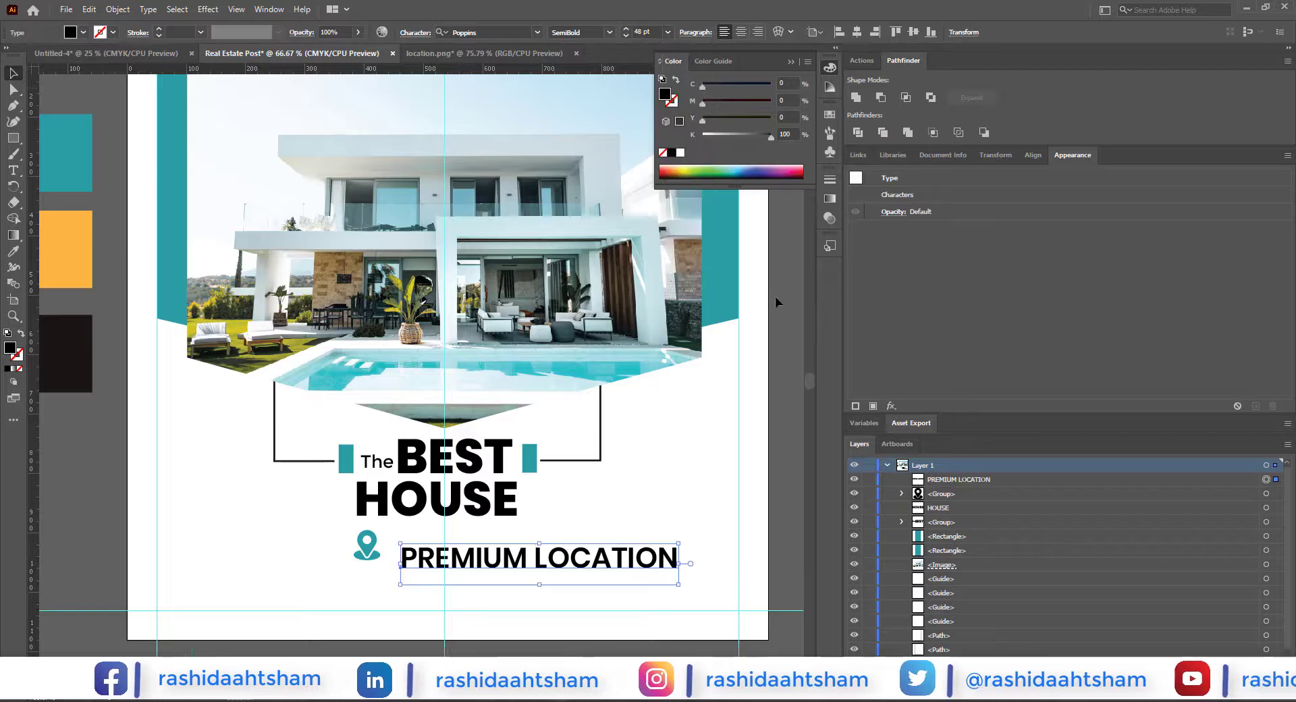
{"action": "left_click", "coordinate": [775, 298]}
{"action": "scroll", "coordinate": [438, 588], "scroll_direction": "up", "scroll_amount": 1}
{"action": "mouse_move", "coordinate": [484, 547]}
{"action": "left_mouse_down"}
{"action": "mouse_move", "coordinate": [478, 567]}
{"action": "mouse_move", "coordinate": [458, 546]}
{"action": "left_mouse_up"}
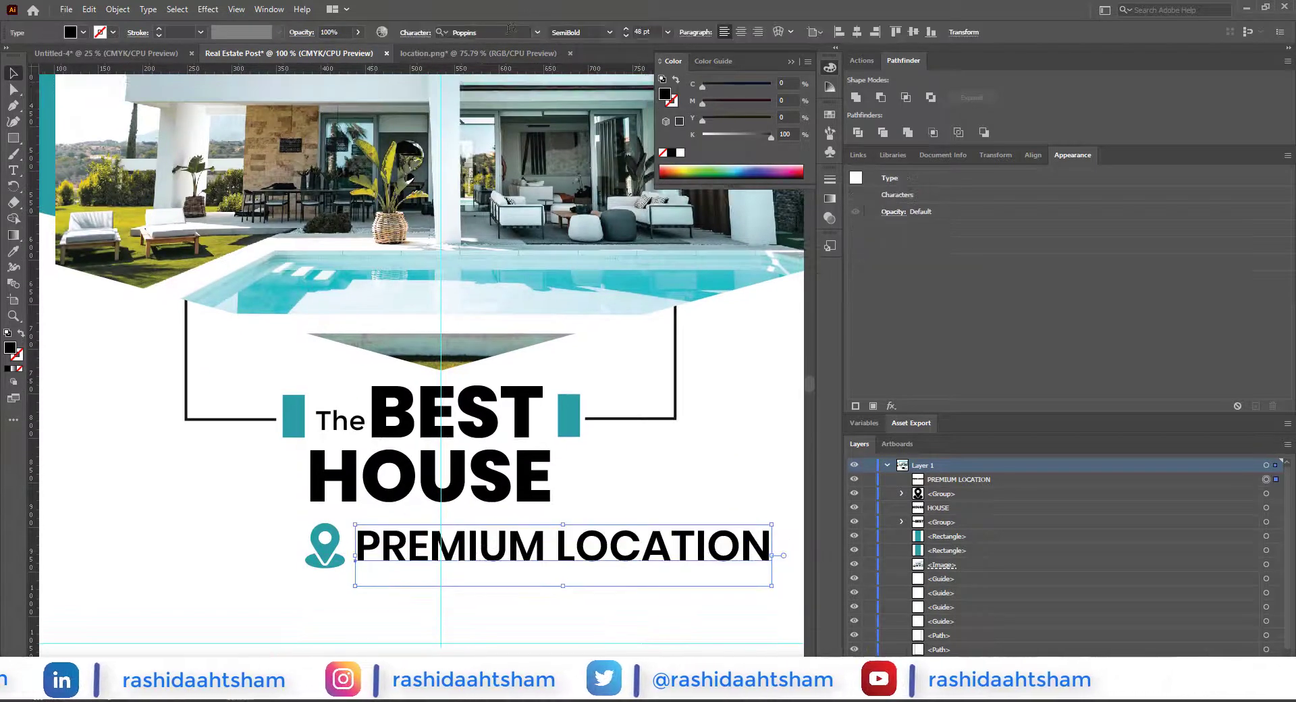
Step: Change "PREMIUM LOCATION" to Montserrat Bold, scale it down to about 28 pt, and align it beside the upper part of the pin
{"action": "left_click", "coordinate": [506, 32]}
{"action": "type", "text": "mon"}
{"action": "left_click", "coordinate": [481, 162]}
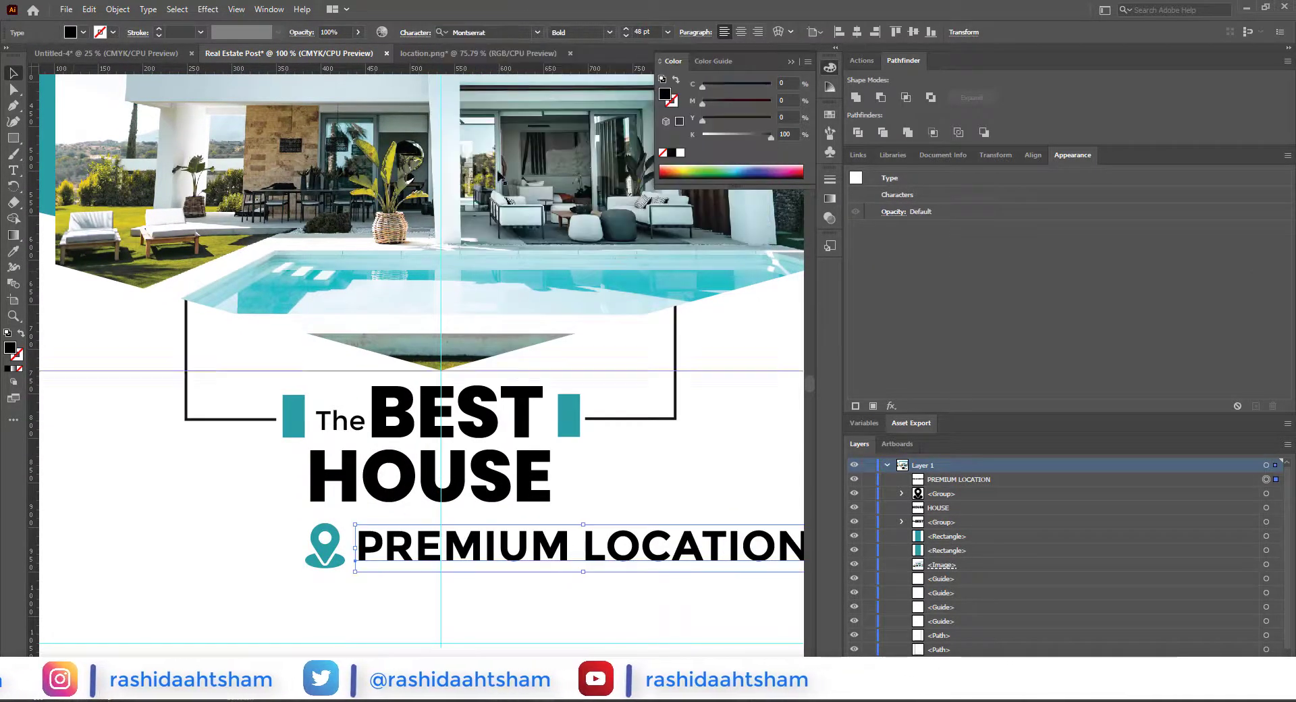
{"action": "scroll", "coordinate": [612, 424], "scroll_direction": "down", "scroll_amount": 1}
{"action": "left_click_drag", "start_coordinate": [744, 506], "coordinate": [616, 510]}
{"action": "scroll", "coordinate": [477, 511], "scroll_direction": "up", "scroll_amount": 1}
{"action": "left_click_drag", "start_coordinate": [479, 508], "coordinate": [479, 498]}
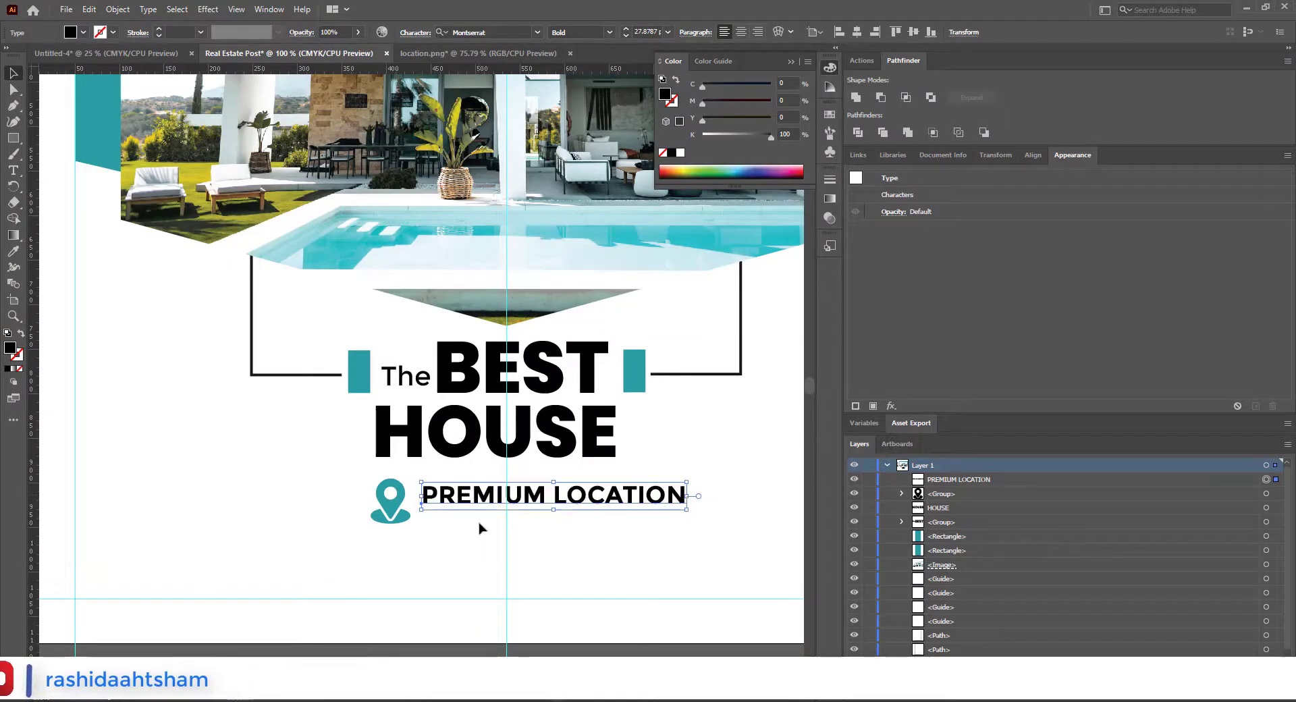
Step: Add the text "at Lorem ipsum Street" beneath "PREMIUM LOCATION"
{"action": "left_click", "coordinate": [426, 528]}
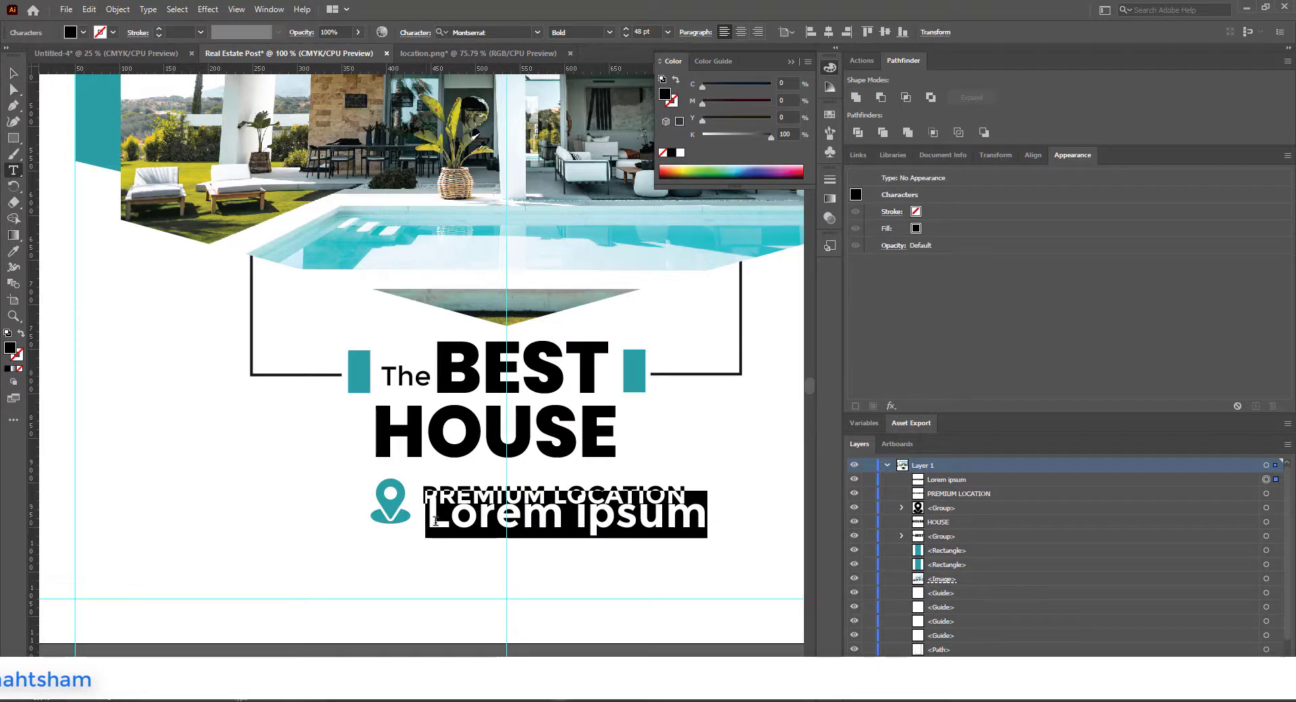
{"action": "left_click", "coordinate": [429, 519]}
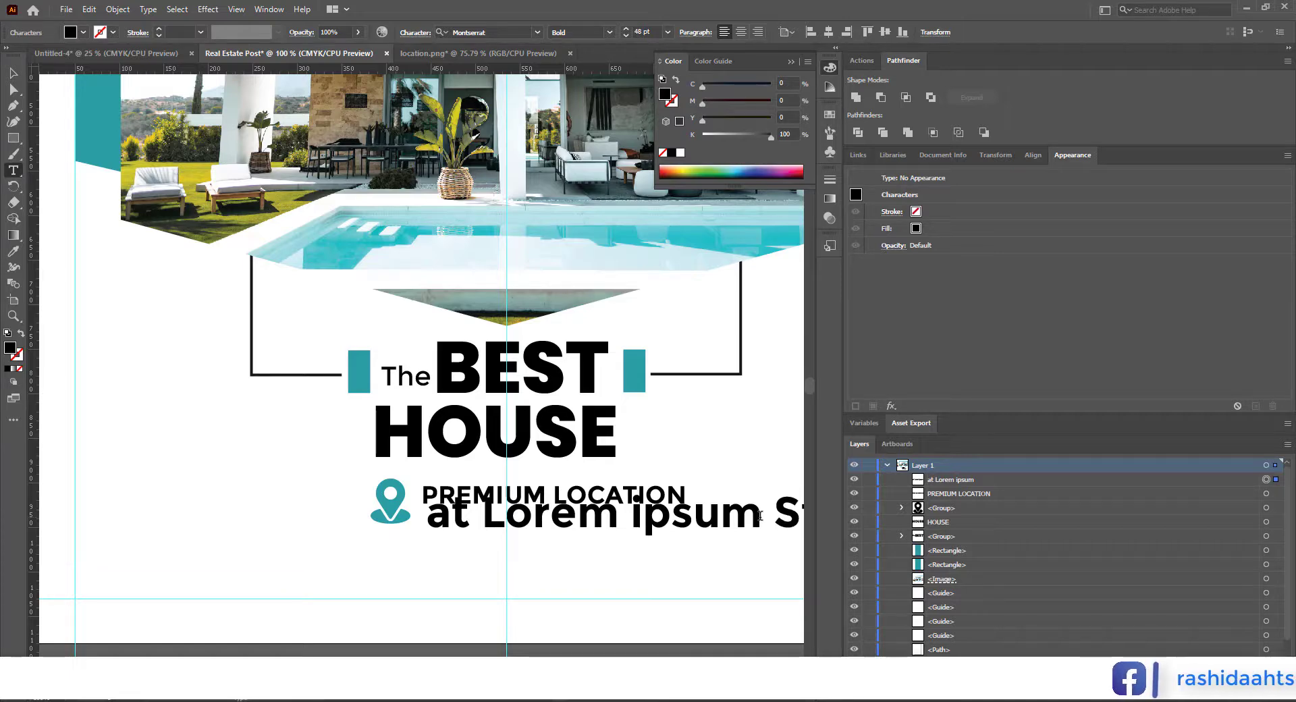
{"action": "type", "text": "treet"}
{"action": "left_click", "coordinate": [13, 71]}
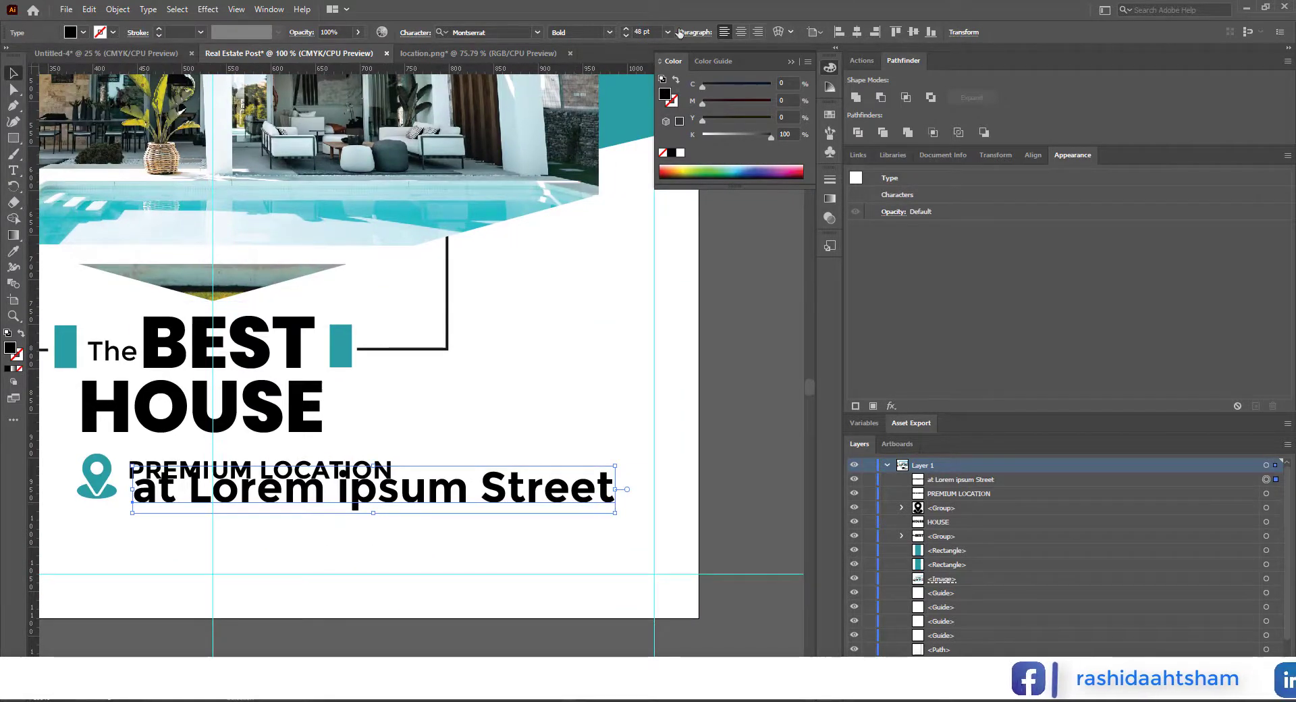
Step: Set the street text to 14 pt and place it directly under "PREMIUM LOCATION", flush with its start
{"action": "left_click", "coordinate": [668, 31]}
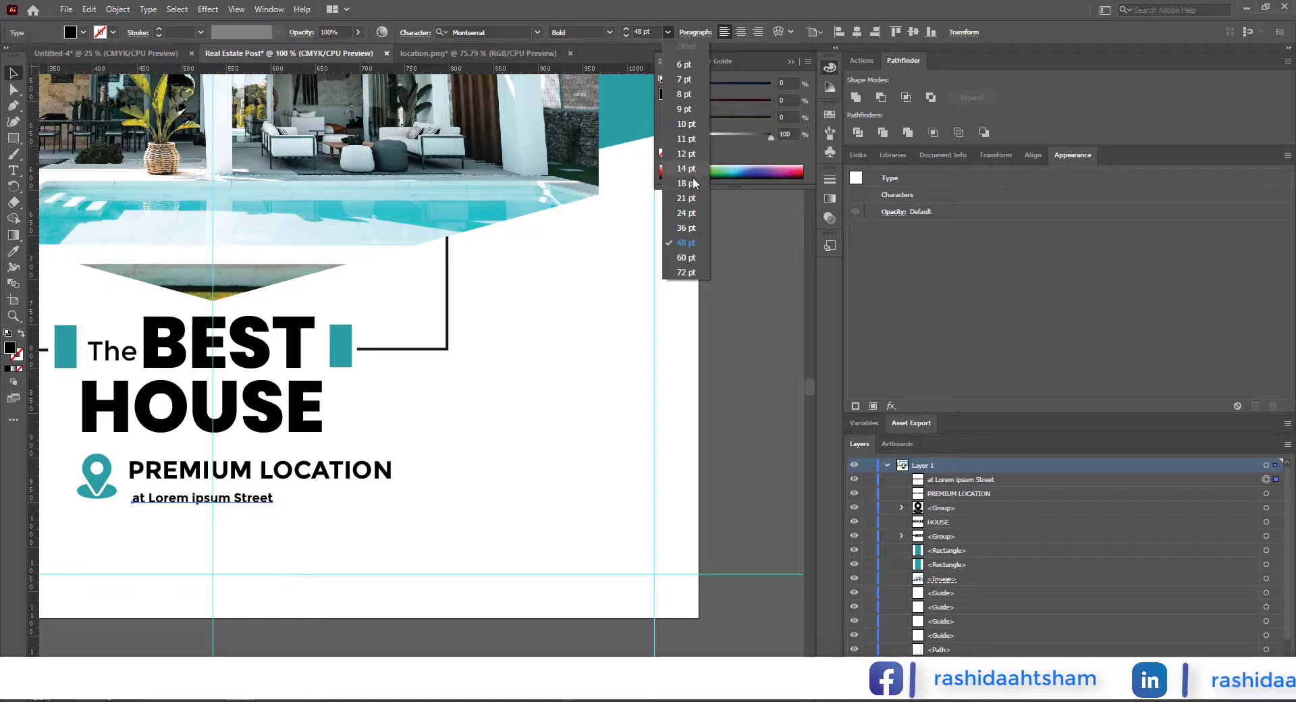
{"action": "left_click", "coordinate": [692, 173]}
{"action": "left_click_drag", "start_coordinate": [415, 439], "coordinate": [674, 433]}
{"action": "scroll", "coordinate": [437, 508], "scroll_direction": "up", "scroll_amount": 2}
{"action": "left_click_drag", "start_coordinate": [438, 478], "coordinate": [461, 466]}
Step: Extend the street text with ", City Town"
{"action": "double_click", "coordinate": [619, 471]}
{"action": "type", "text": ","}
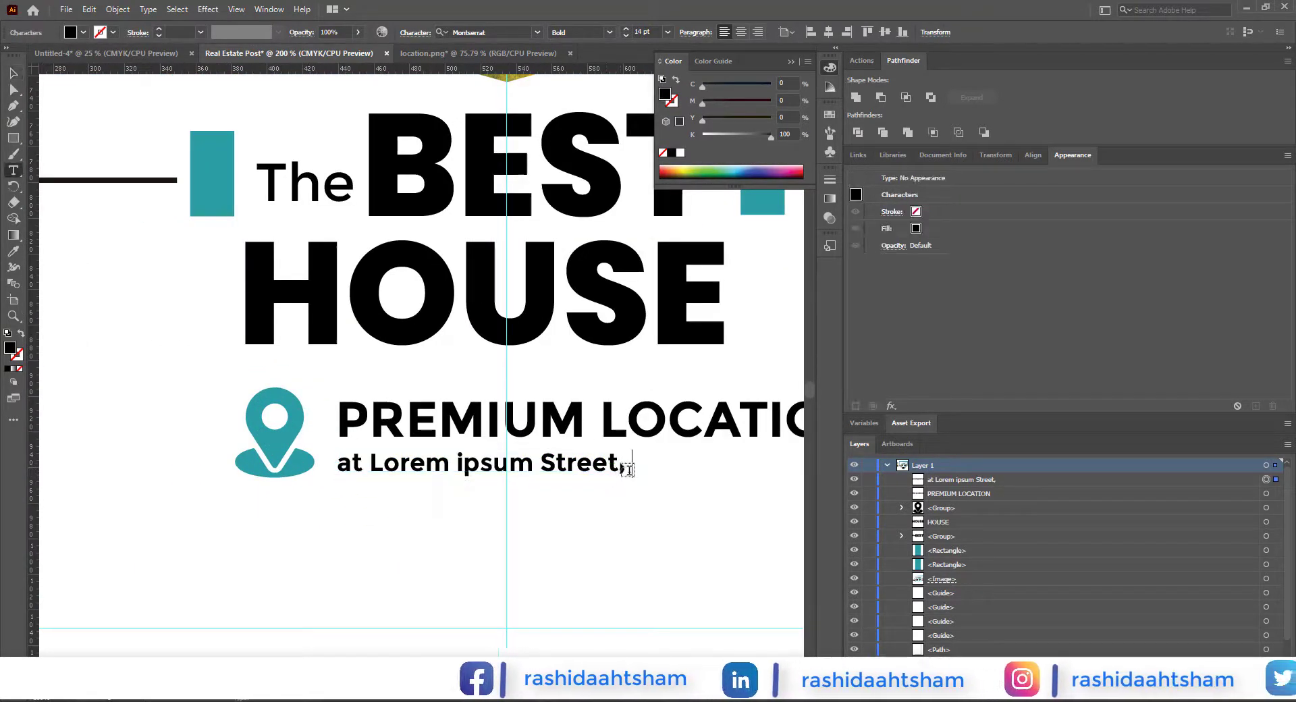
{"action": "type", "text": " Cit"}
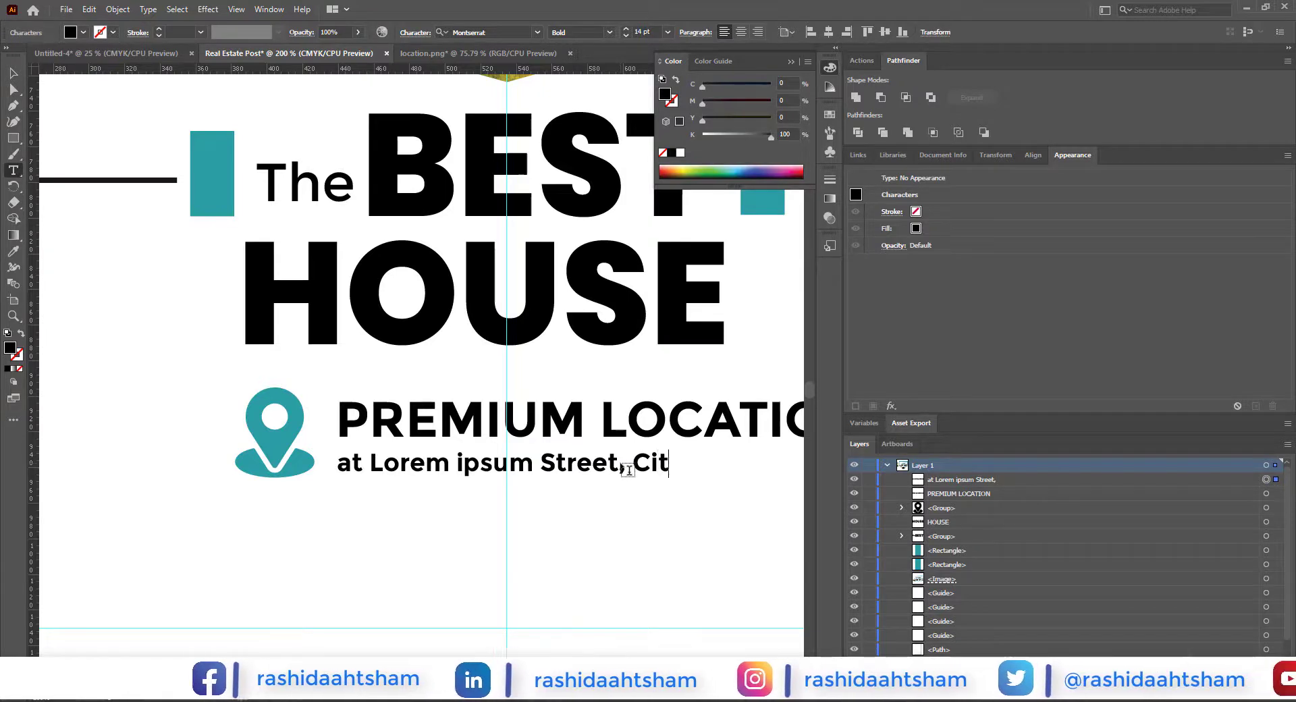
{"action": "type", "text": "y Town"}
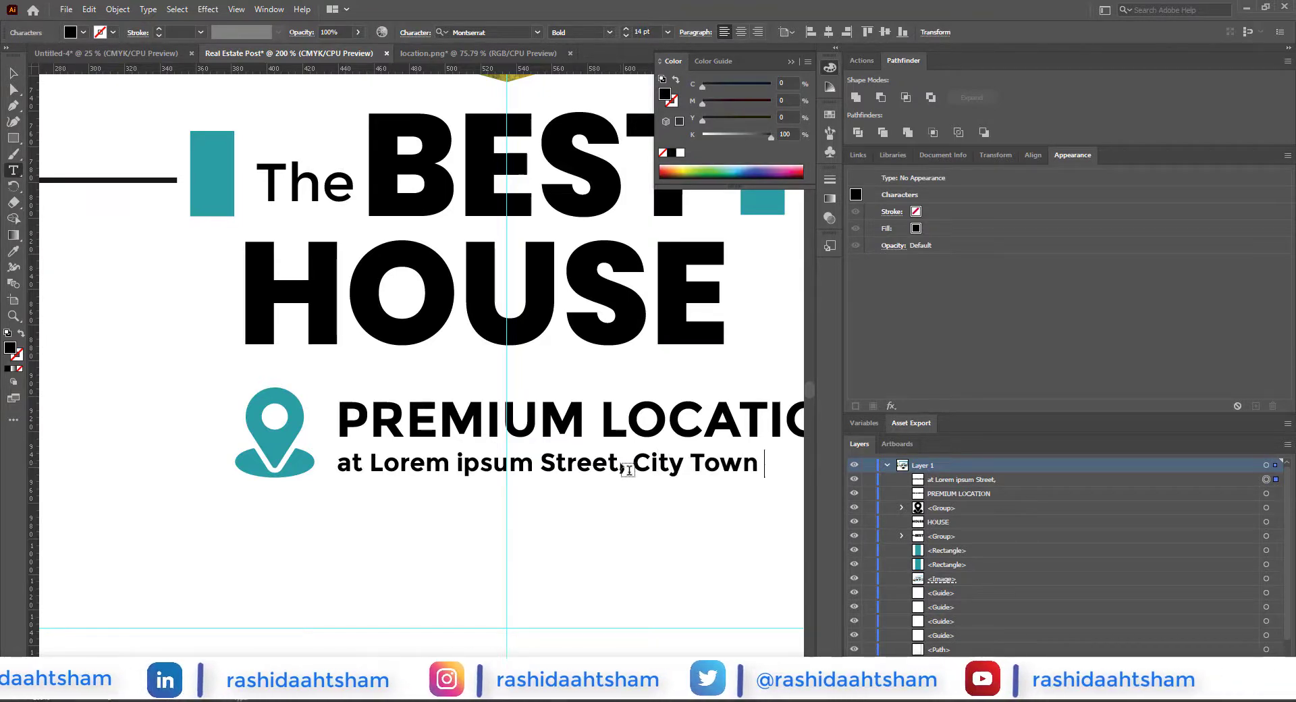
{"action": "key", "text": "Escape"}
{"action": "scroll", "coordinate": [593, 533], "scroll_direction": "down", "scroll_amount": 1}
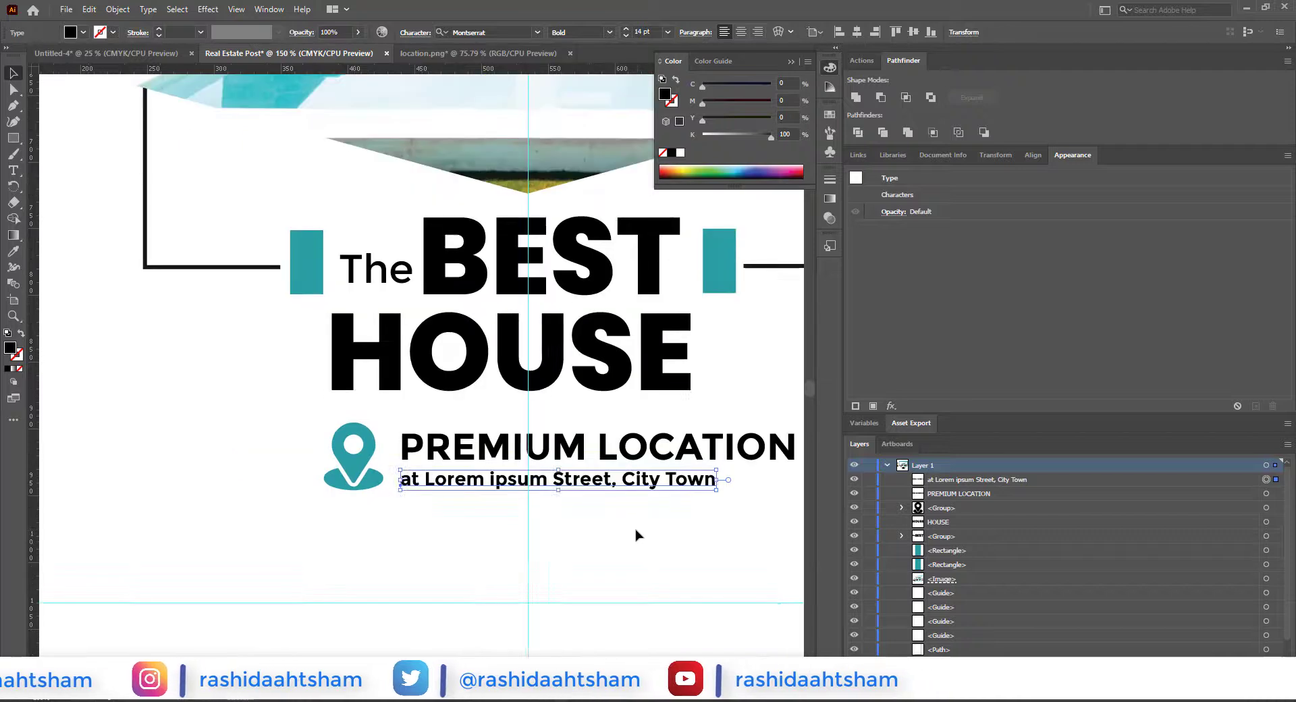
Step: Set the street line to Regular and resize it and "PREMIUM LOCATION" to matching widths
{"action": "left_click_drag", "start_coordinate": [635, 531], "coordinate": [578, 534]}
{"action": "left_click", "coordinate": [609, 33]}
{"action": "left_click", "coordinate": [604, 47]}
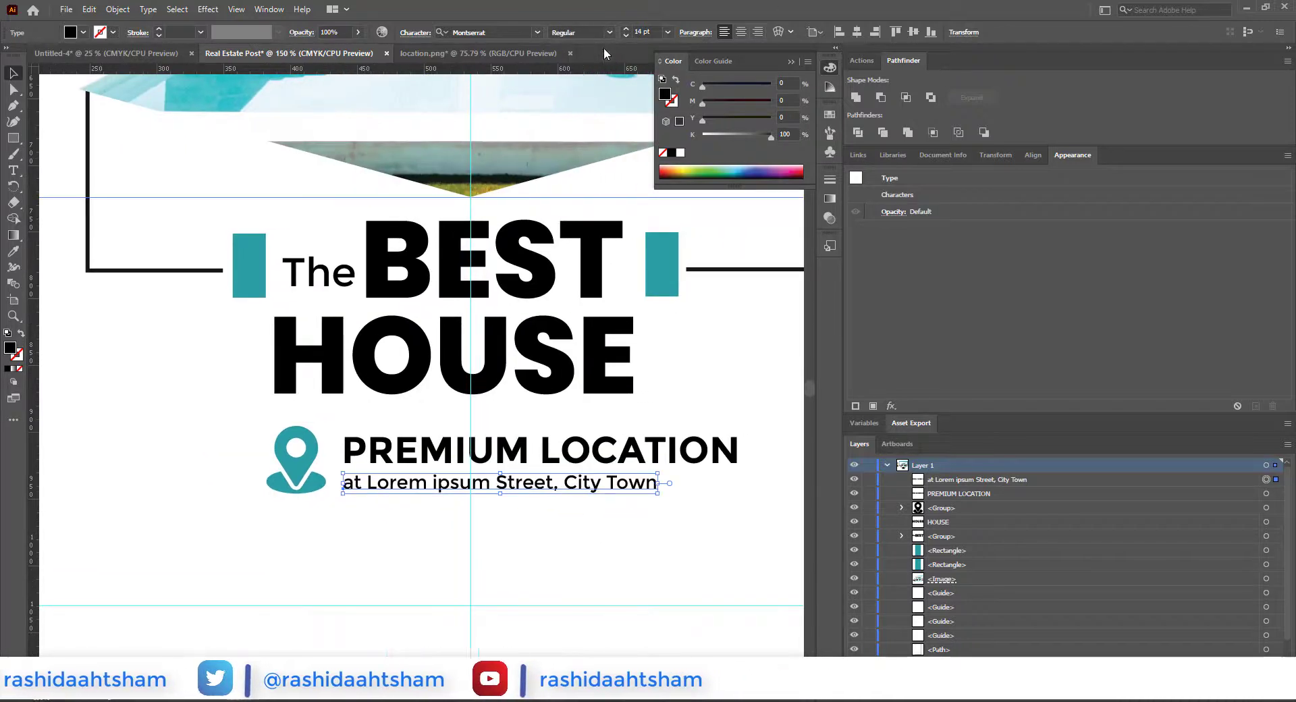
{"action": "left_click", "coordinate": [702, 453]}
{"action": "left_click_drag", "start_coordinate": [741, 451], "coordinate": [707, 485]}
{"action": "left_click", "coordinate": [646, 483]}
{"action": "left_click", "coordinate": [695, 517]}
{"action": "left_click", "coordinate": [644, 457]}
{"action": "left_click", "coordinate": [649, 483], "text": "shift"}
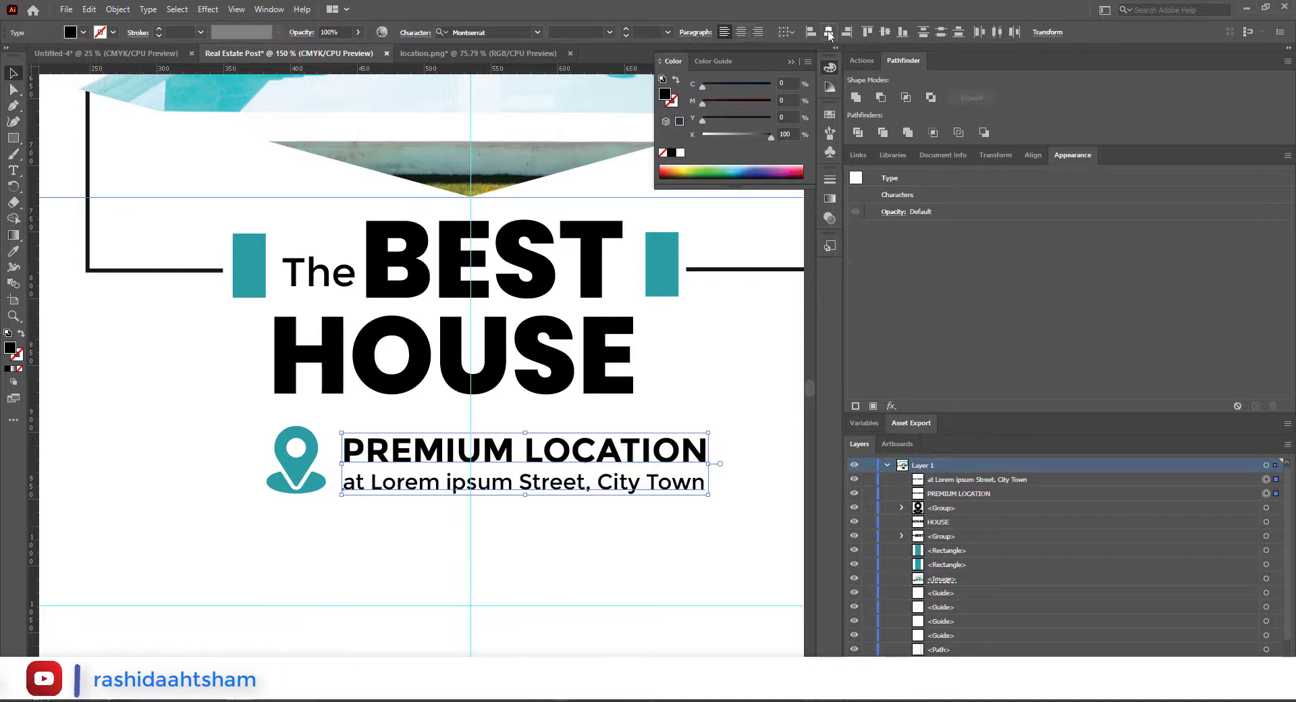
{"action": "left_click", "coordinate": [589, 529]}
{"action": "scroll", "coordinate": [590, 529], "scroll_direction": "down", "scroll_amount": 1}
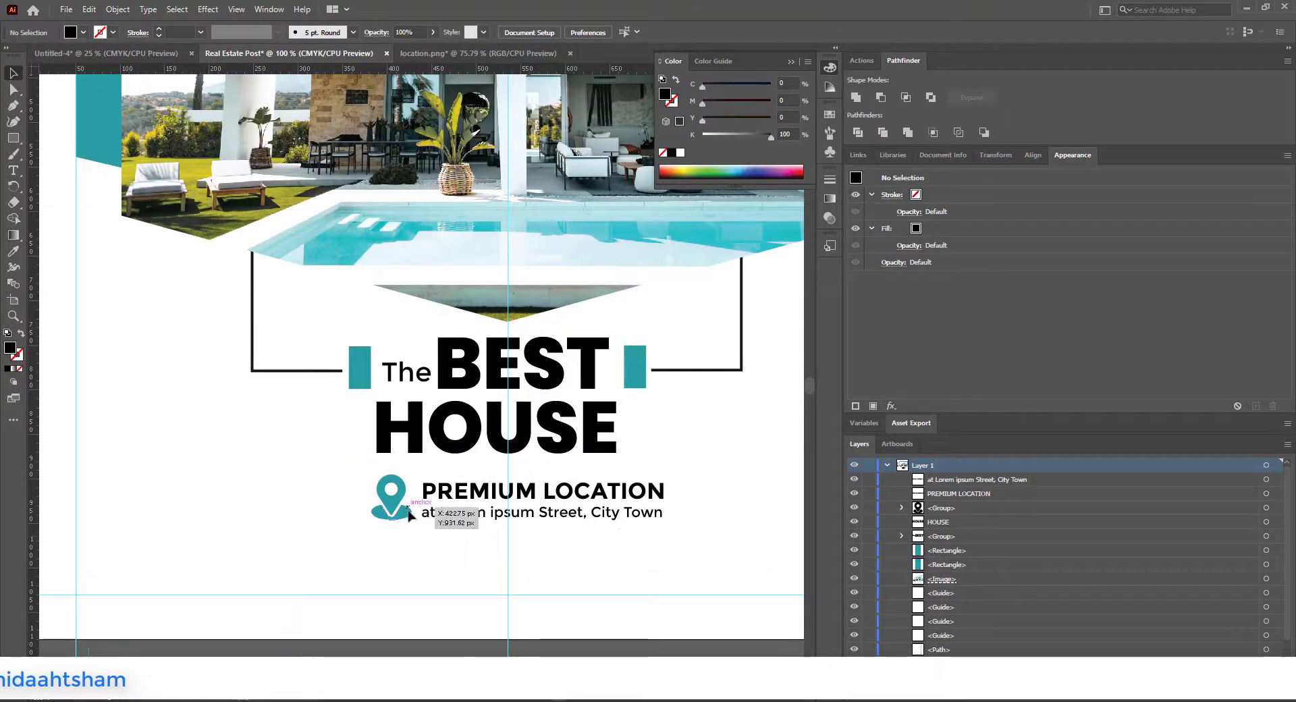
Step: Shift the location pin and its two text lines about 31 px left so they sit centred beneath "HOUSE"
{"action": "left_click", "coordinate": [463, 549]}
{"action": "scroll", "coordinate": [472, 550], "scroll_direction": "down", "scroll_amount": 1}
{"action": "left_click_drag", "start_coordinate": [467, 525], "coordinate": [462, 524]}
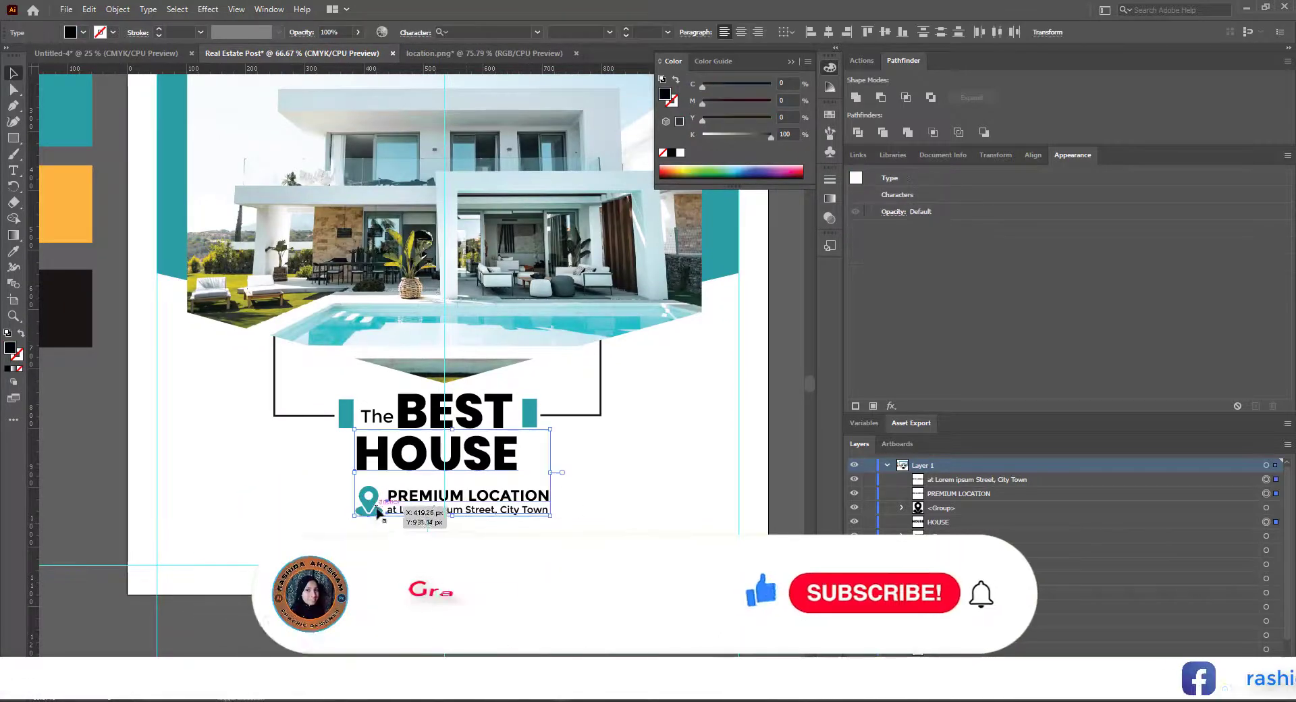
{"action": "left_click", "coordinate": [377, 510], "text": "shift"}
{"action": "left_click", "coordinate": [616, 500]}
{"action": "scroll", "coordinate": [468, 529], "scroll_direction": "up", "scroll_amount": 2}
{"action": "left_click", "coordinate": [255, 477]}
{"action": "left_click", "coordinate": [325, 485], "text": "shift"}
{"action": "left_click", "coordinate": [335, 464], "text": "shift"}
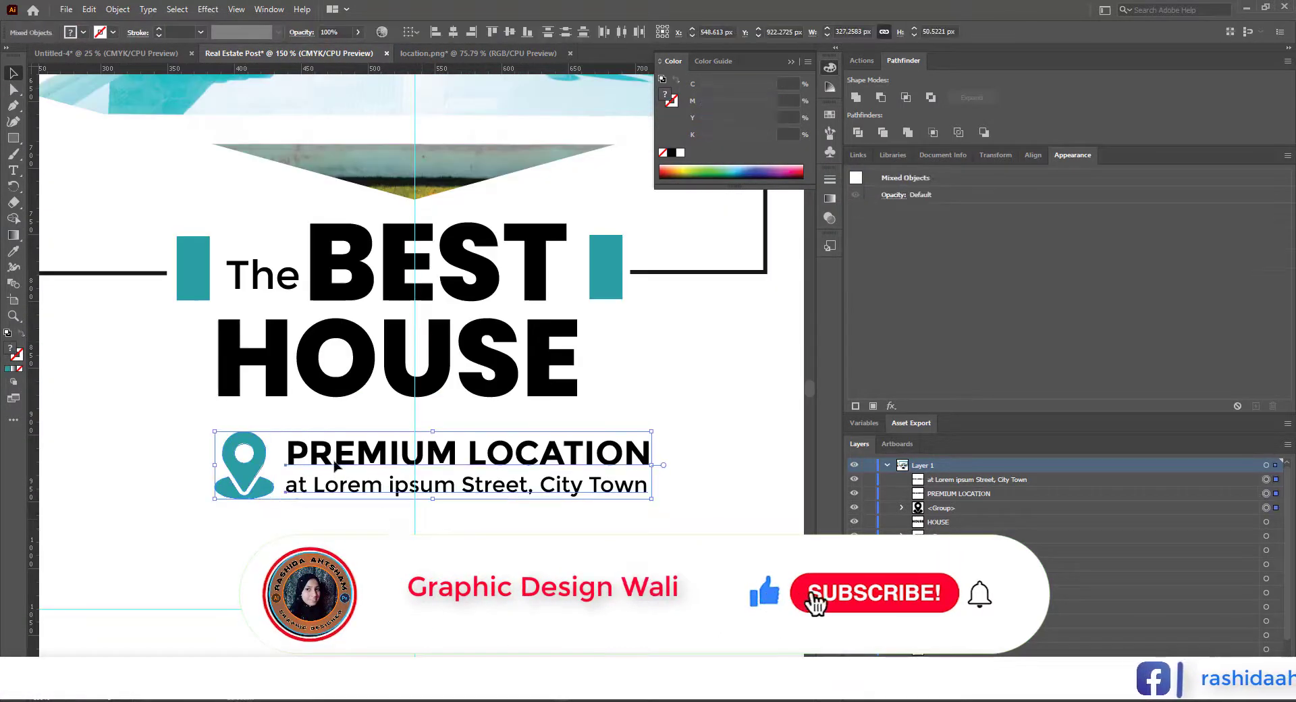
{"action": "key", "text": "shift+Left"}
{"action": "key", "text": "shift+Left"}
{"action": "key", "text": "shift+Left"}
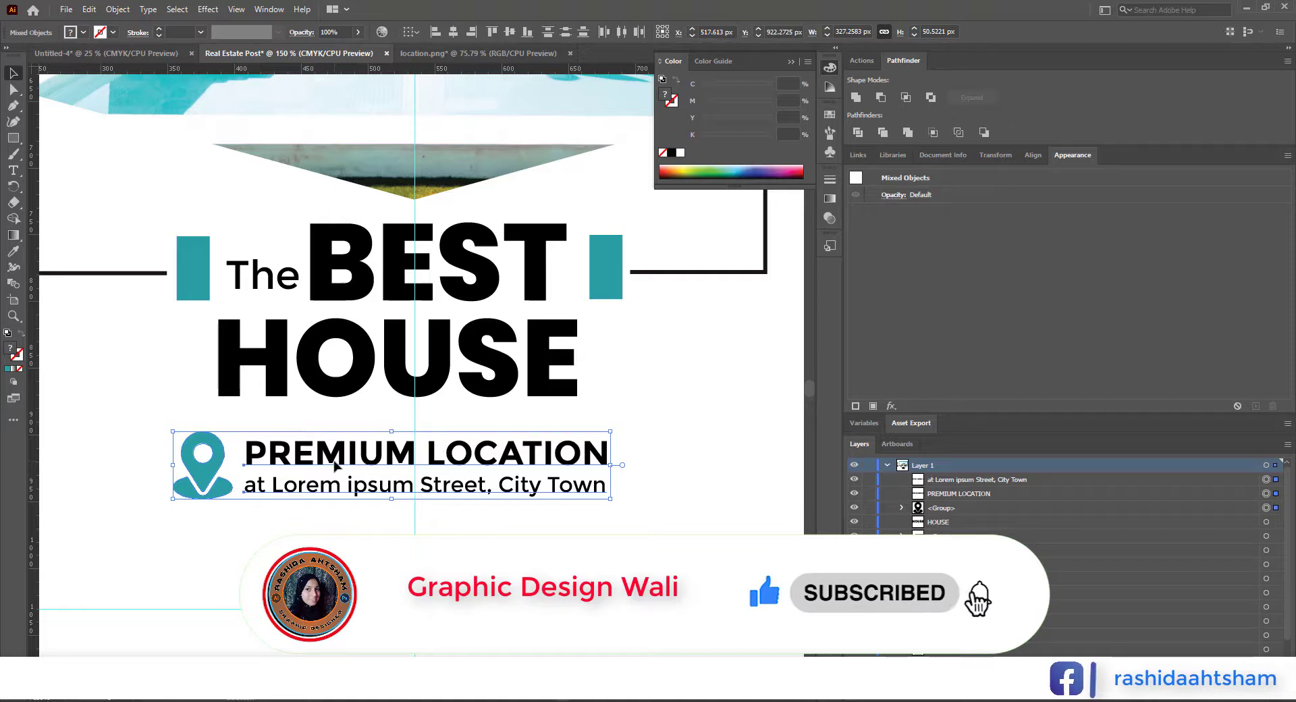
{"action": "left_click_drag", "start_coordinate": [570, 491], "coordinate": [575, 491]}
{"action": "left_click", "coordinate": [585, 541]}
{"action": "scroll", "coordinate": [586, 552], "scroll_direction": "down", "scroll_amount": 2}
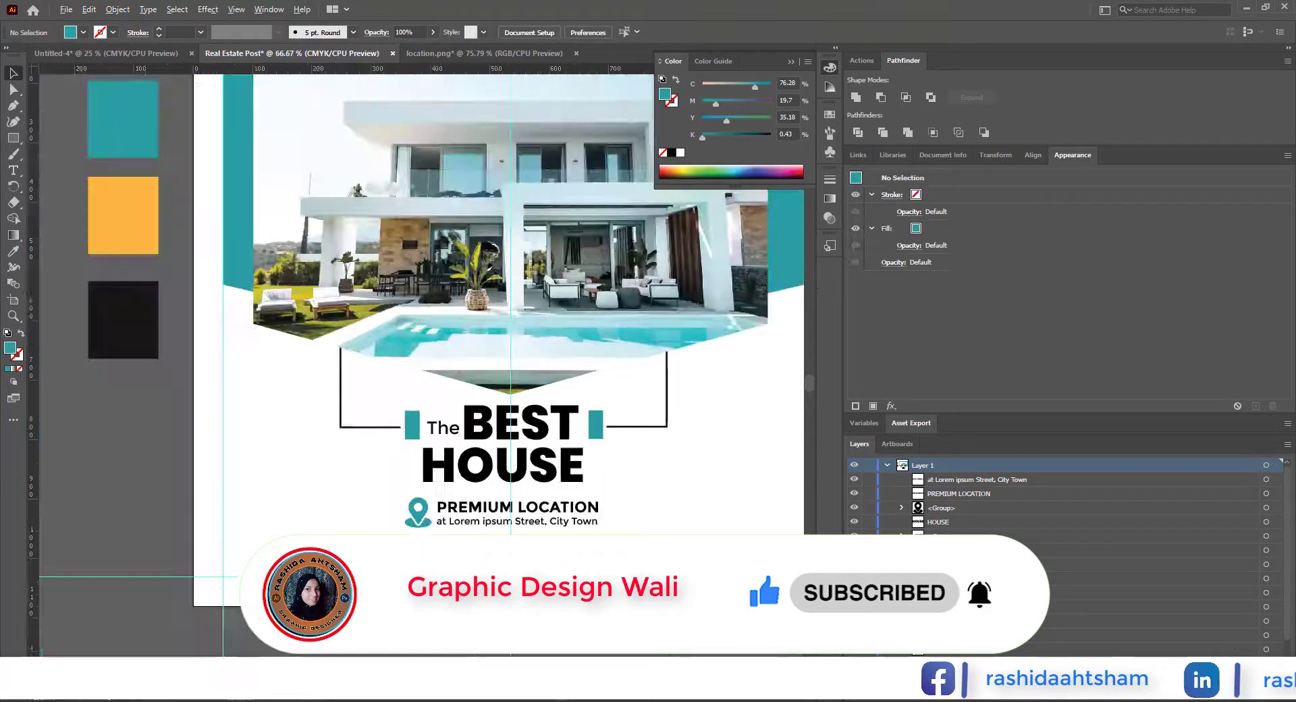
Step: Draw a rectangle about 171 × 48 px below the location lines and fill it with the swatch black
{"action": "left_click_drag", "start_coordinate": [585, 553], "coordinate": [571, 561]}
{"action": "left_click_drag", "start_coordinate": [13, 138], "coordinate": [42, 138]}
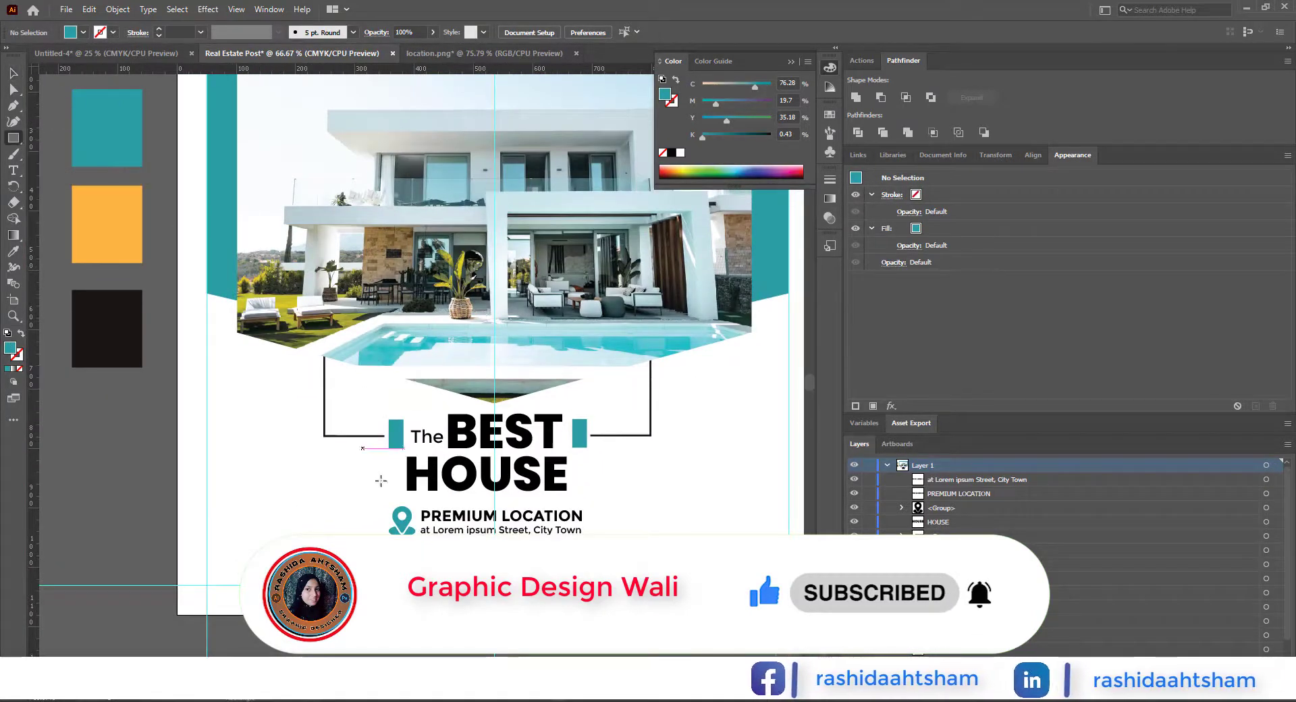
{"action": "left_click_drag", "start_coordinate": [434, 557], "coordinate": [536, 585]}
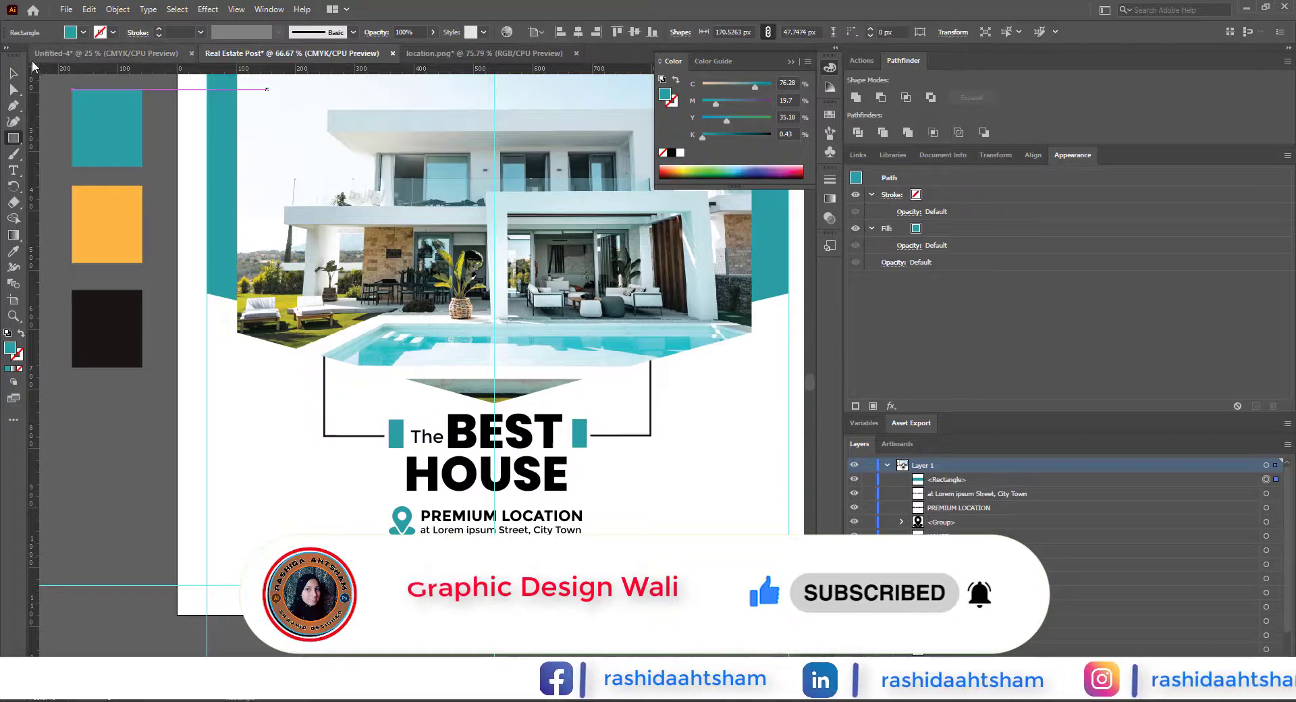
{"action": "left_click", "coordinate": [13, 251]}
{"action": "left_click", "coordinate": [108, 328]}
Step: Round the black rectangle's corners to a radius of about 12.7 px
{"action": "left_click", "coordinate": [13, 89]}
{"action": "scroll", "coordinate": [449, 567], "scroll_direction": "up", "scroll_amount": 2}
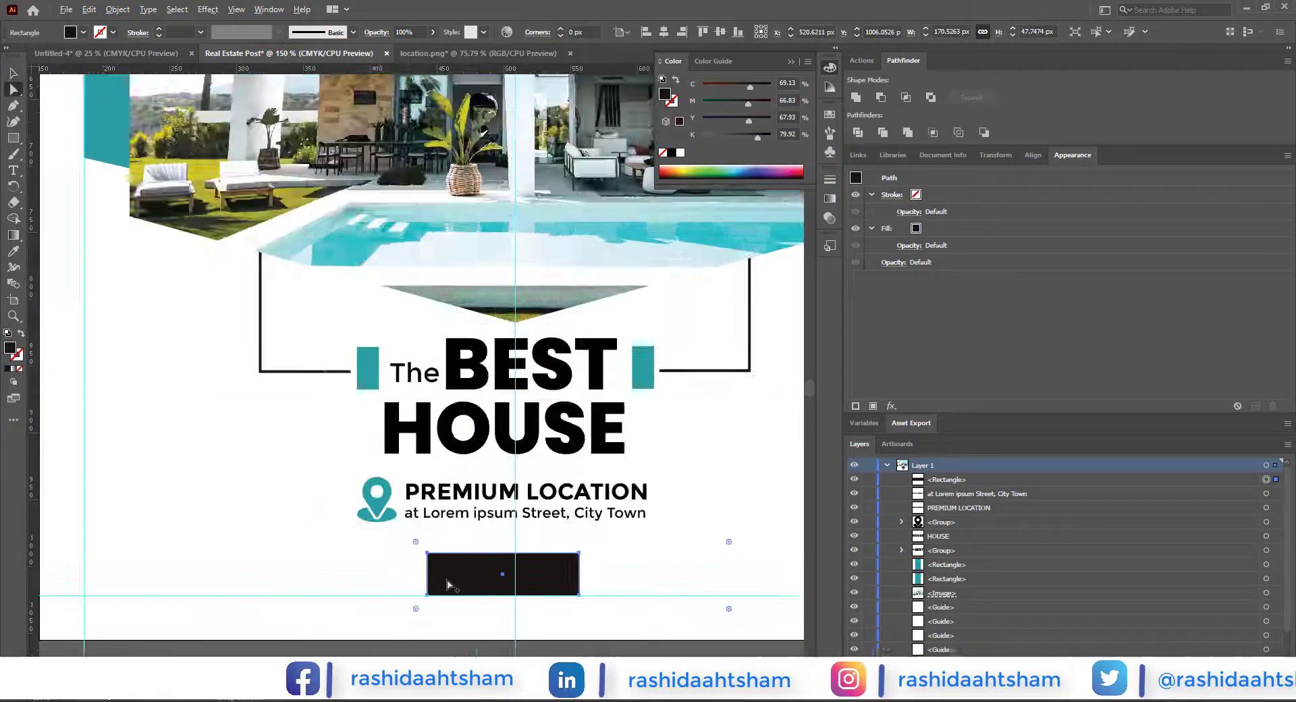
{"action": "left_click_drag", "start_coordinate": [440, 561], "coordinate": [435, 561]}
{"action": "left_click", "coordinate": [13, 73]}
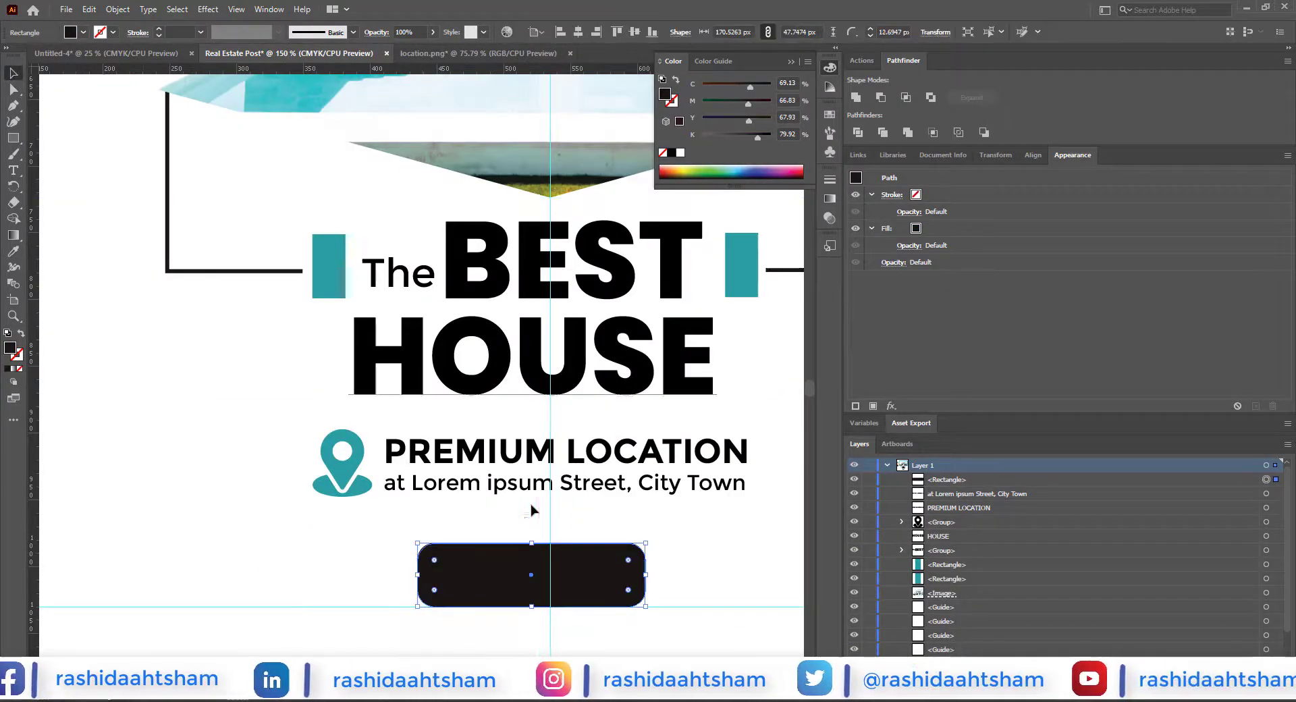
{"action": "scroll", "coordinate": [535, 515], "scroll_direction": "down", "scroll_amount": 2}
{"action": "left_click", "coordinate": [624, 625]}
Step: Add the text "BOOK NOW" below the artboard in white Montserrat Bold
{"action": "left_click", "coordinate": [17, 172]}
{"action": "left_click", "coordinate": [404, 622]}
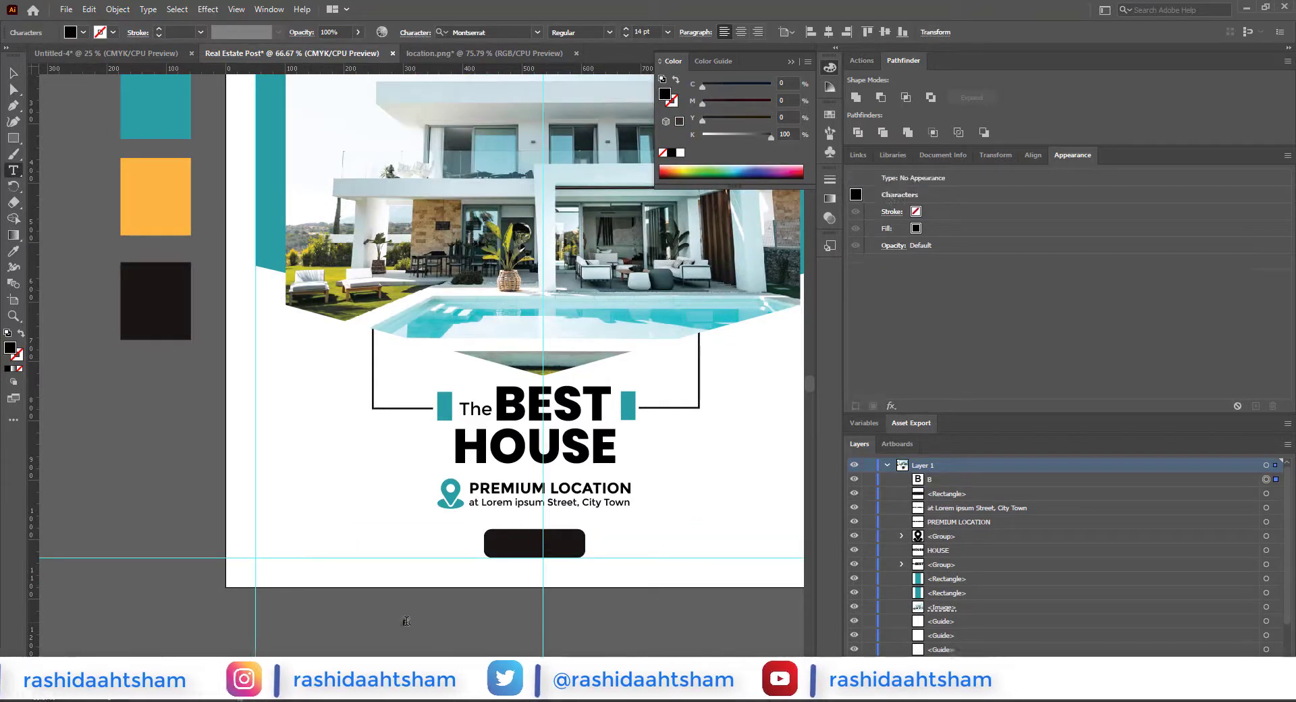
{"action": "type", "text": "BOOK NOE"}
{"action": "key", "text": "BackSpace"}
{"action": "type", "text": "W"}
{"action": "left_click", "coordinate": [14, 73]}
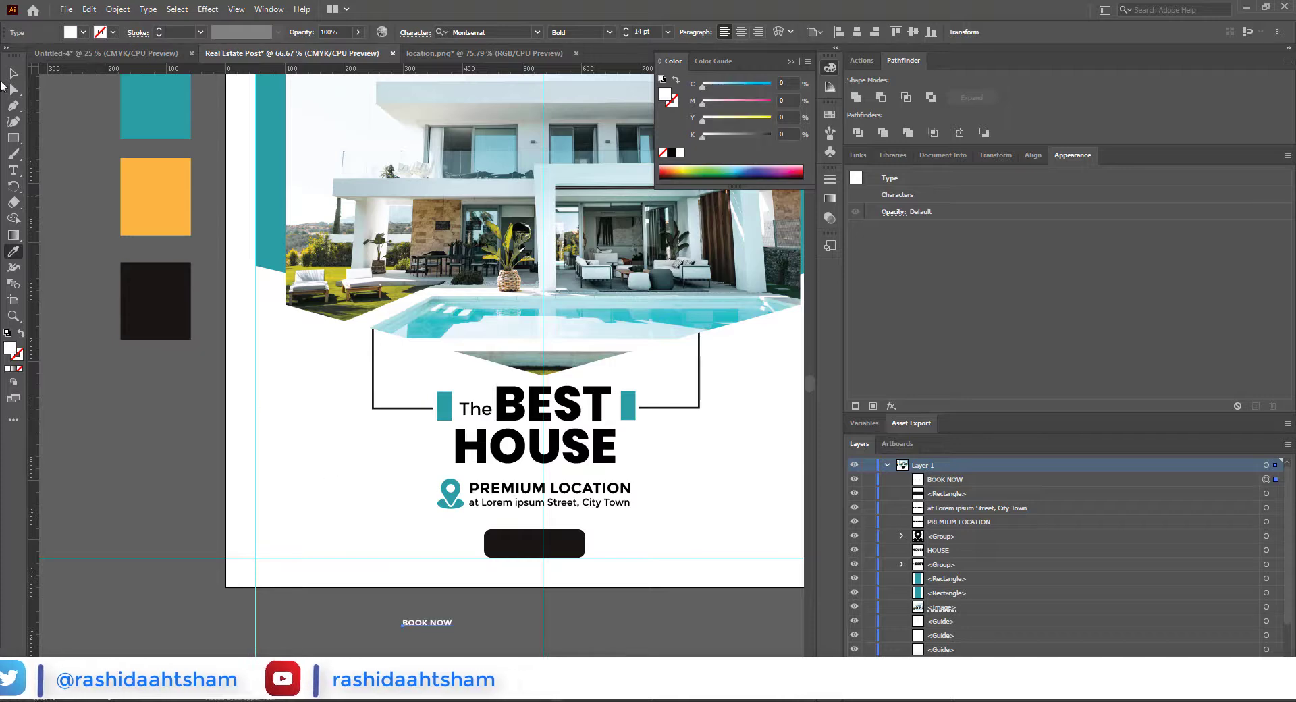
Step: Move "BOOK NOW" onto the rounded black button and set it to 24 pt
{"action": "left_click_drag", "start_coordinate": [548, 552], "coordinate": [548, 552]}
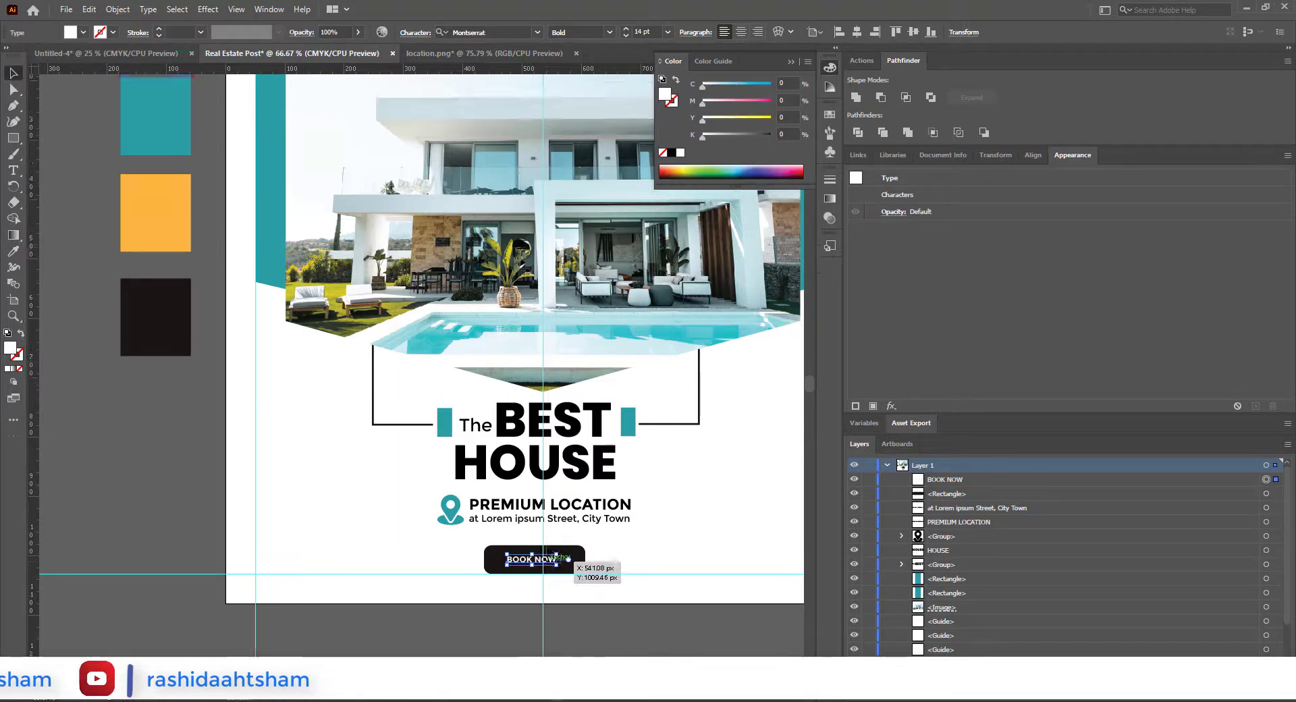
{"action": "key", "text": "ctrl+="}
{"action": "left_click", "coordinate": [668, 32]}
{"action": "left_click", "coordinate": [685, 214]}
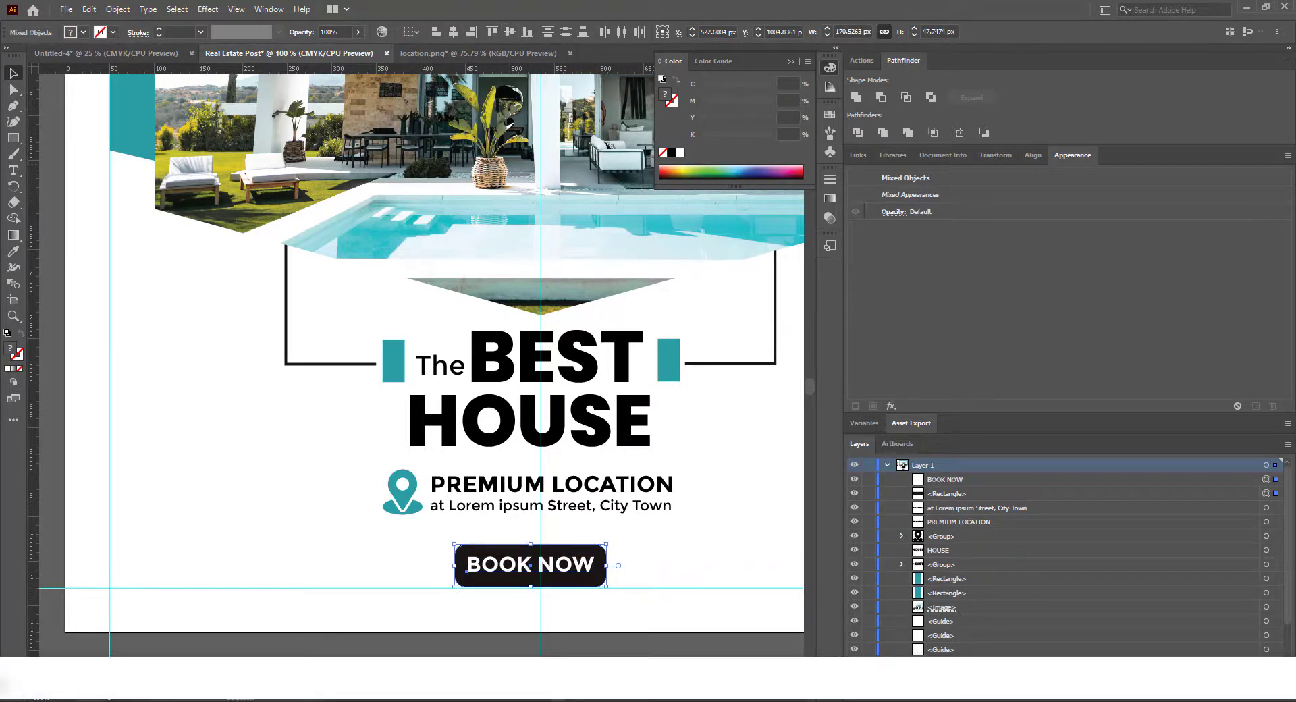
Step: Centre "BOOK NOW" on its button, group the two, and scale the group down slightly beneath the location lines
{"action": "left_click", "coordinate": [665, 571]}
{"action": "scroll", "coordinate": [602, 552], "scroll_direction": "up", "scroll_amount": 1}
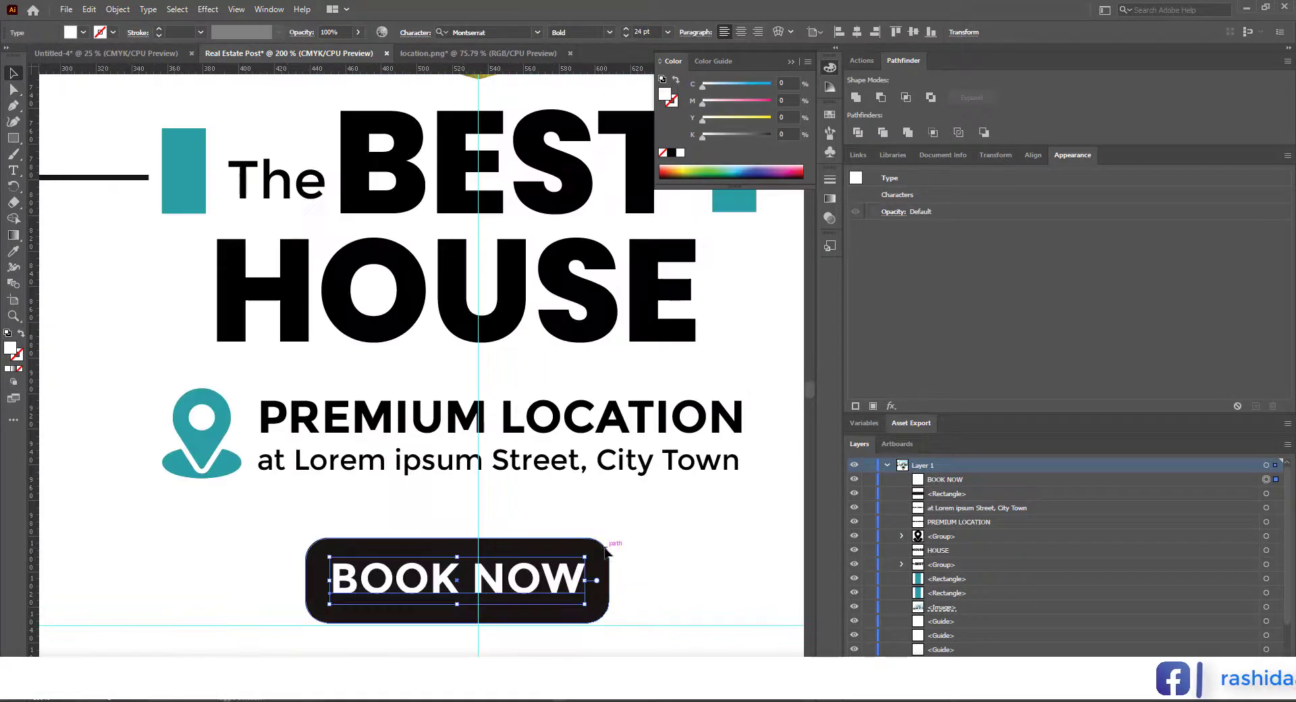
{"action": "left_click_drag", "start_coordinate": [459, 539], "coordinate": [460, 554]}
{"action": "scroll", "coordinate": [460, 553], "scroll_direction": "down", "scroll_amount": 2}
{"action": "left_click", "coordinate": [631, 606]}
{"action": "left_click_drag", "start_coordinate": [634, 526], "coordinate": [564, 584]}
{"action": "scroll", "coordinate": [631, 606], "scroll_direction": "down", "scroll_amount": 1}
Step: Close the location.png document
{"action": "left_click", "coordinate": [576, 53]}
{"action": "left_click", "coordinate": [723, 371]}
{"action": "scroll", "coordinate": [657, 379], "scroll_direction": "down", "scroll_amount": 2}
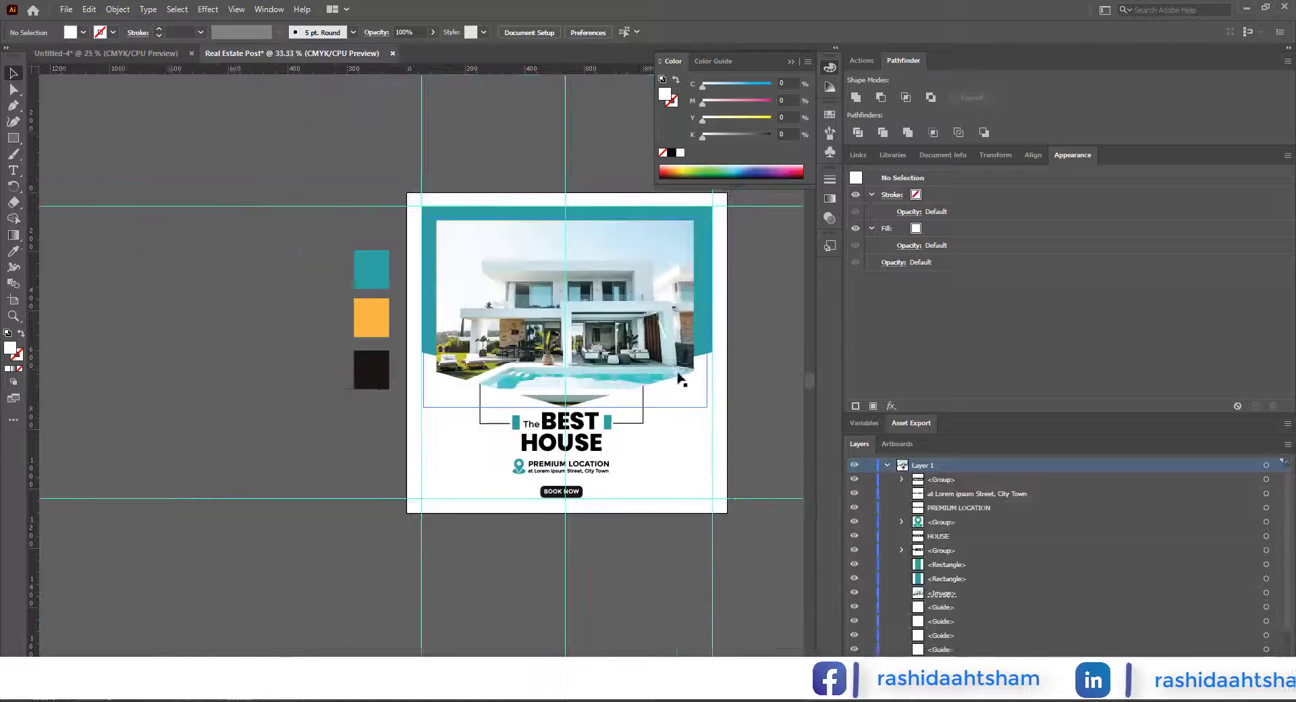
Step: Draw a square about 188 × 188 px from the artboard's upper edge over the teal banner and fill it with the swatch orange
{"action": "left_click_drag", "start_coordinate": [678, 379], "coordinate": [623, 379]}
{"action": "scroll", "coordinate": [474, 258], "scroll_direction": "up", "scroll_amount": 1}
{"action": "key", "text": "m"}
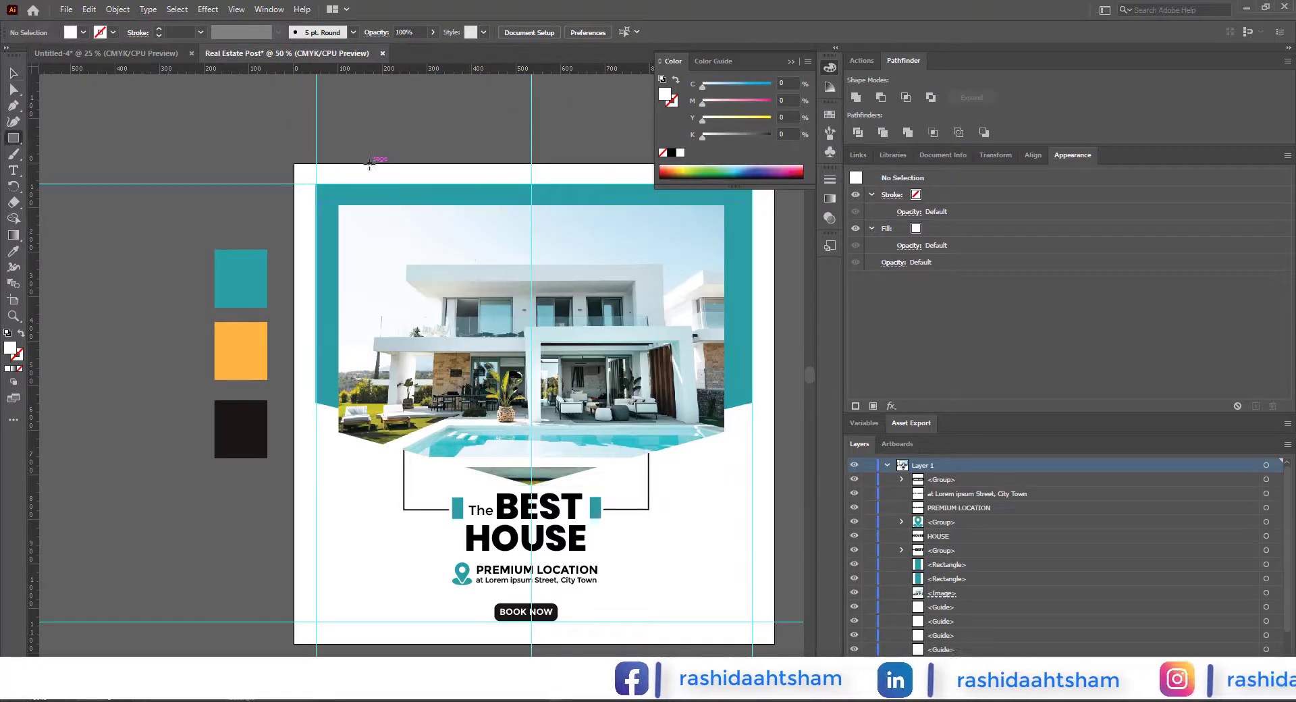
{"action": "left_click_drag", "start_coordinate": [365, 163], "coordinate": [448, 248]}
{"action": "key", "text": "v"}
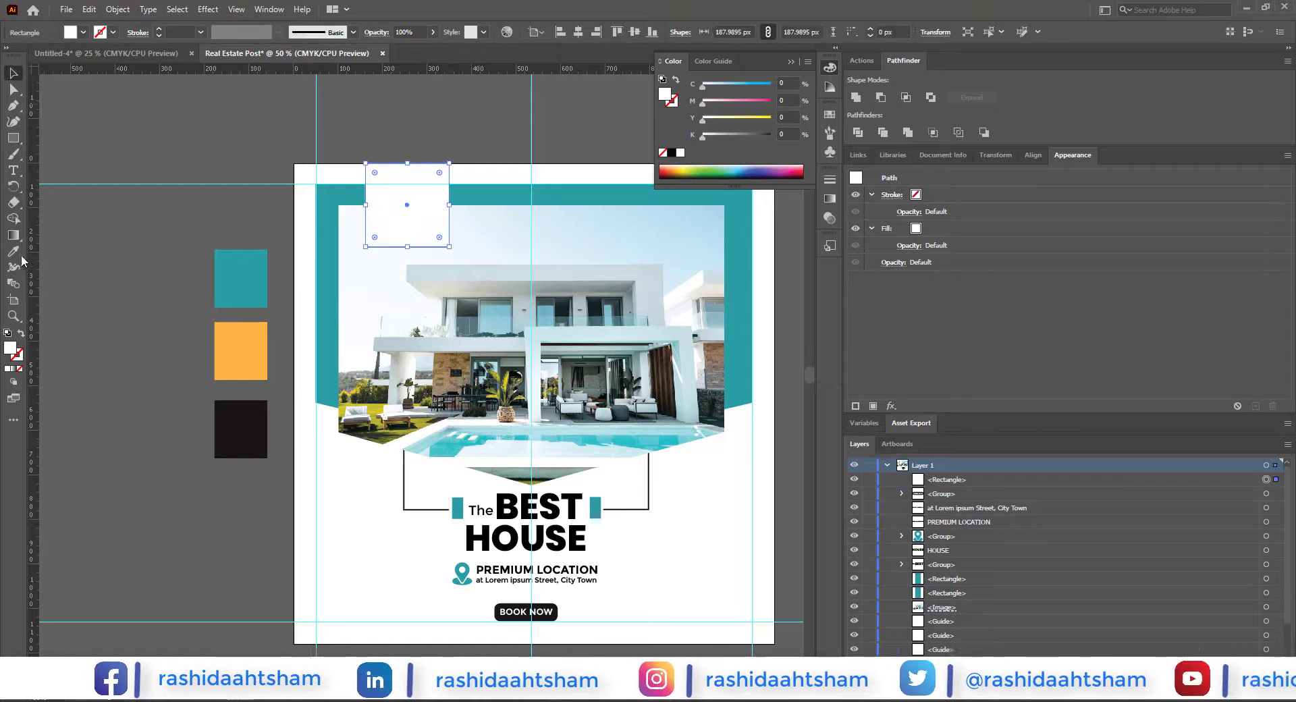
{"action": "left_click", "coordinate": [15, 252]}
{"action": "left_click", "coordinate": [260, 351]}
{"action": "key", "text": "v"}
{"action": "left_click", "coordinate": [358, 128]}
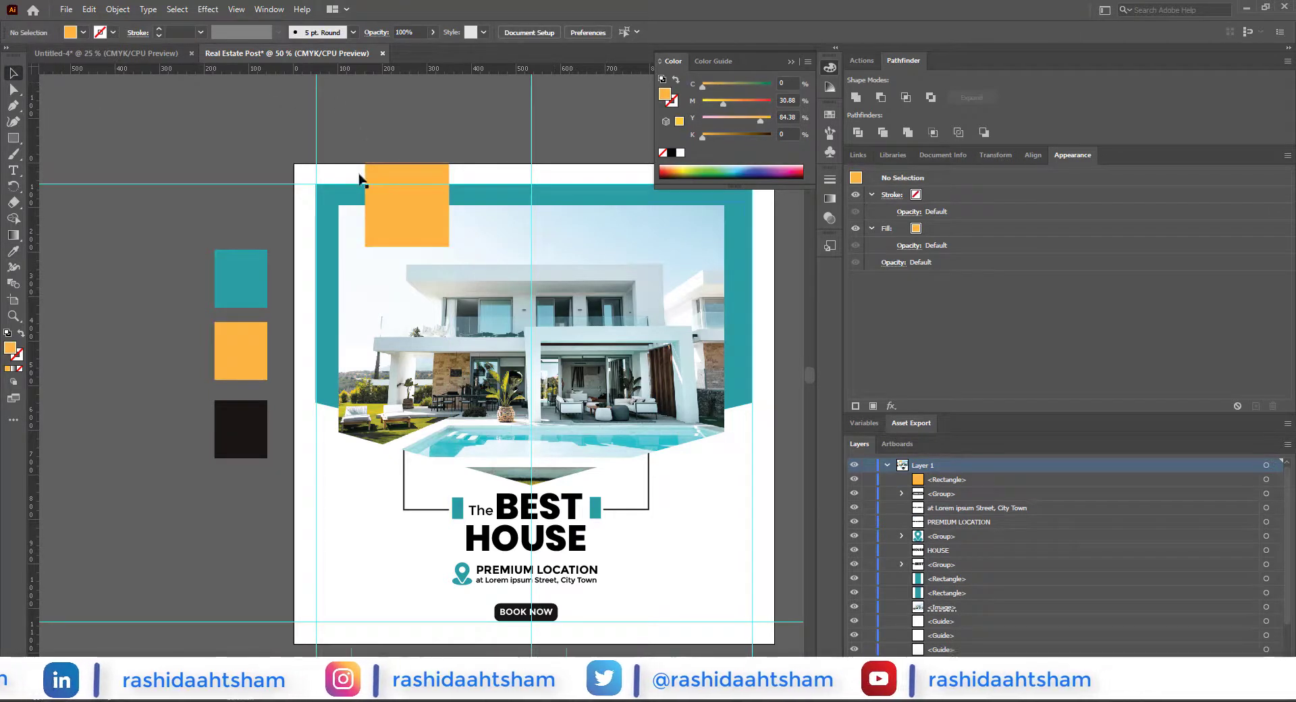
Step: Draw an orange circle about 178 px across over the photo's lower right edge, at the end of the headline's frame line
{"action": "left_click_drag", "start_coordinate": [473, 297], "coordinate": [382, 268]}
{"action": "left_click_drag", "start_coordinate": [13, 138], "coordinate": [61, 154]}
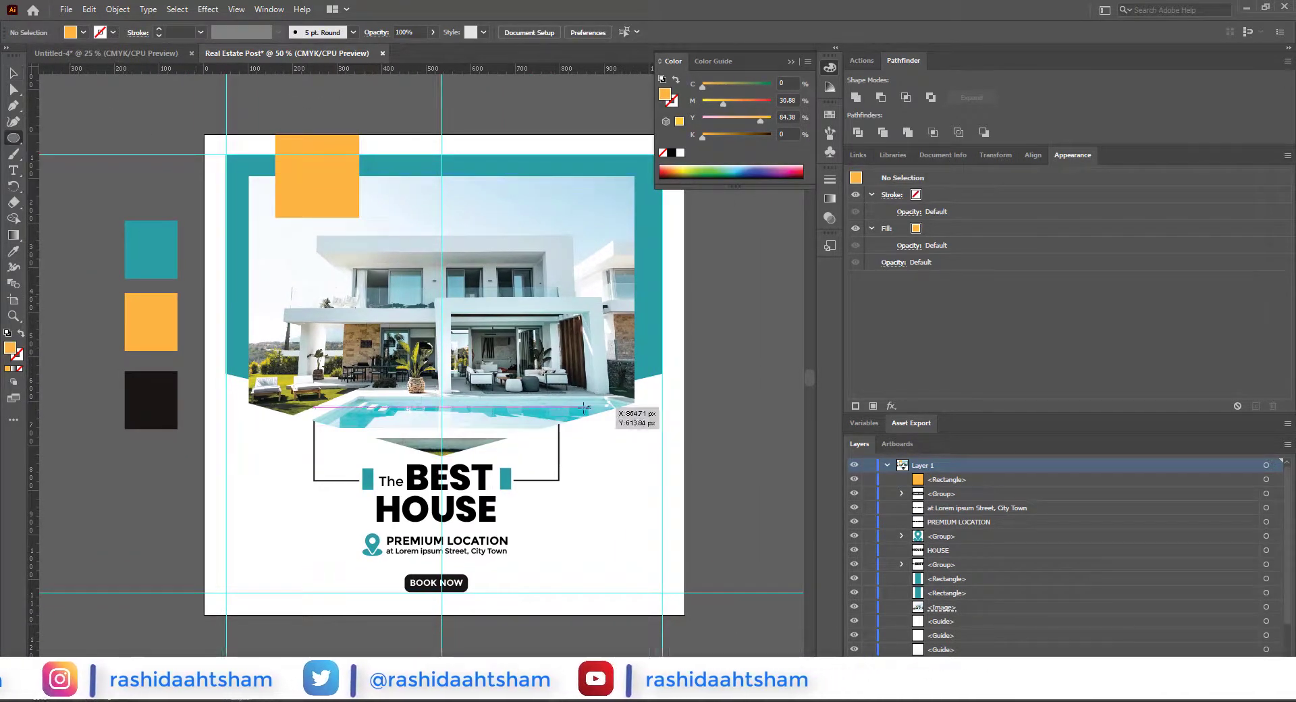
{"action": "left_click_drag", "start_coordinate": [559, 407], "coordinate": [638, 485]}
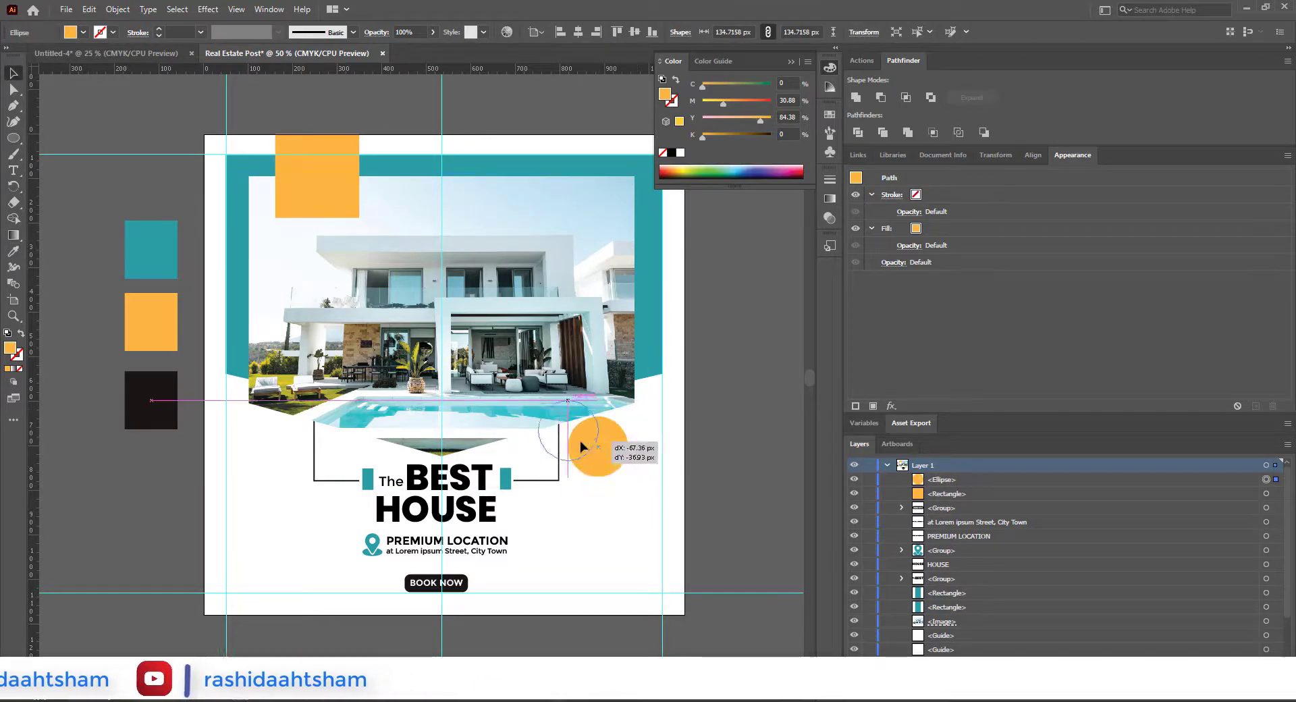
{"action": "key", "text": "ctrl+equal"}
{"action": "left_click_drag", "start_coordinate": [577, 447], "coordinate": [620, 416]}
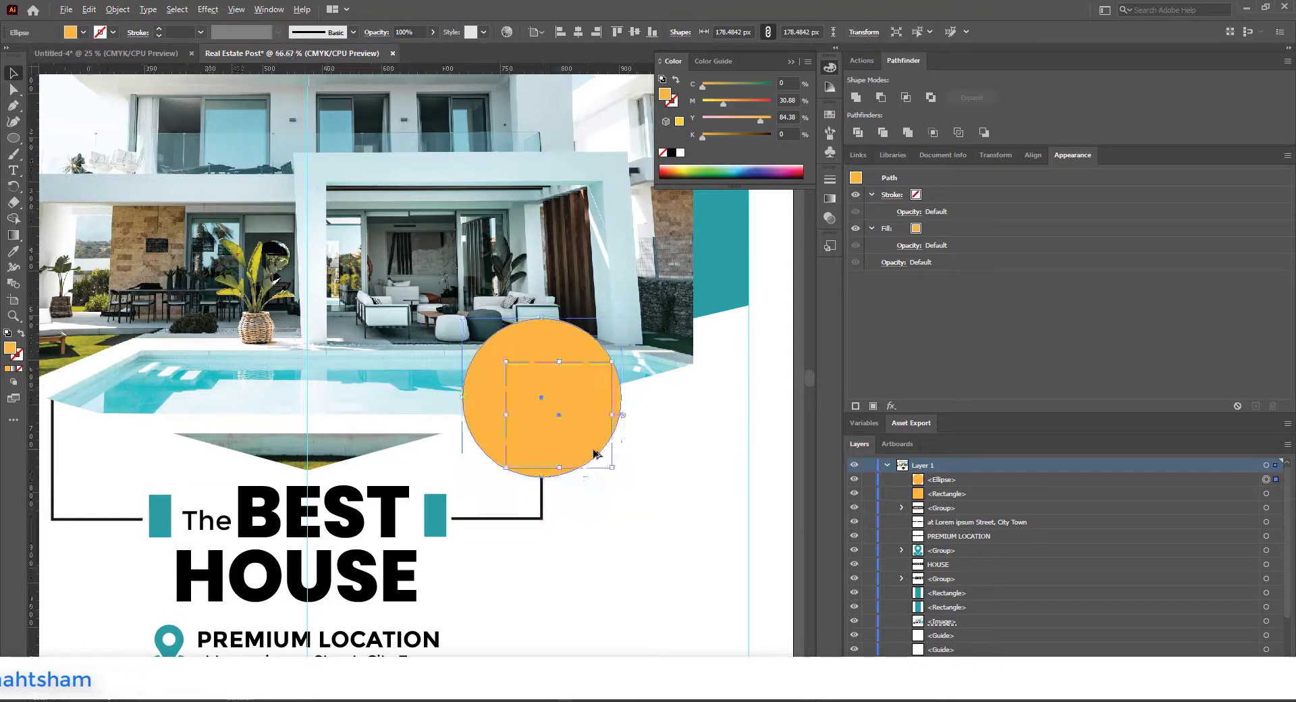
{"action": "scroll", "coordinate": [593, 449], "scroll_direction": "down", "scroll_amount": 1}
{"action": "left_click", "coordinate": [723, 440]}
{"action": "left_click_drag", "start_coordinate": [723, 440], "coordinate": [716, 461]}
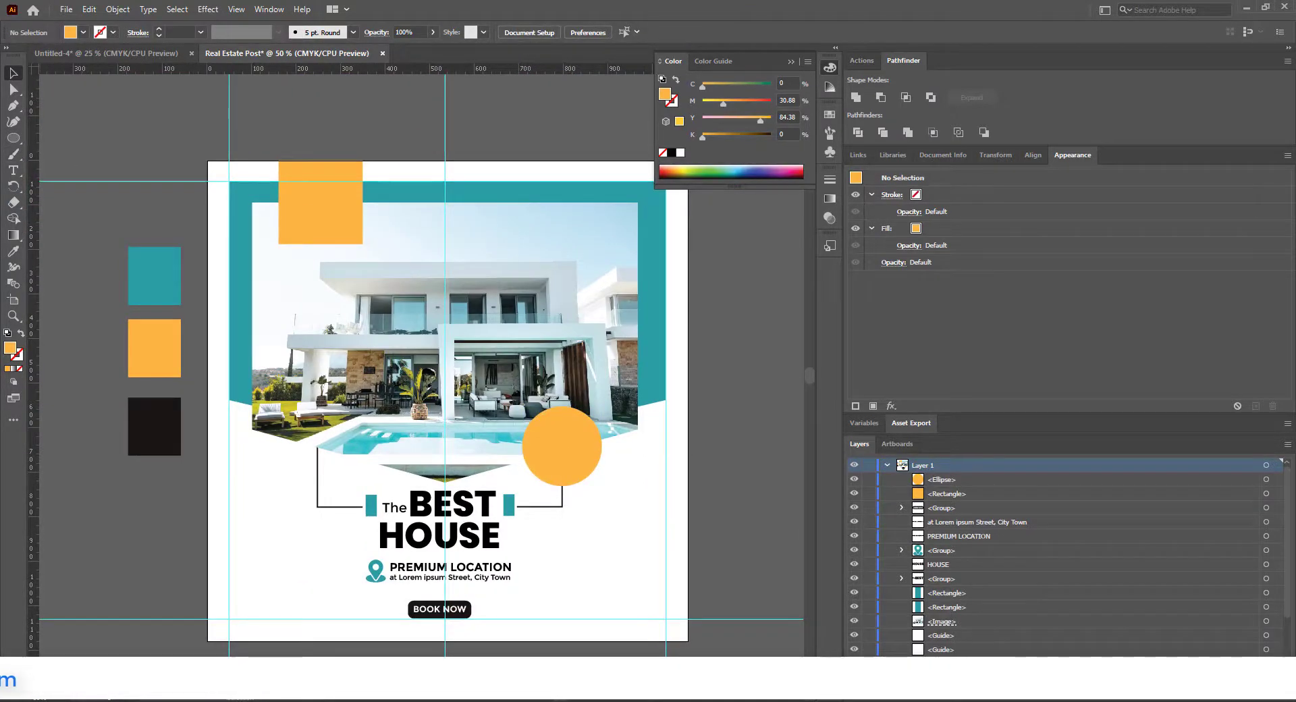
Step: Open the home icon from the Icons folder in Adobe Illustrator 2021 and convert it to vector shapes with Image Trace and Expand
{"action": "left_click", "coordinate": [347, 699]}
{"action": "right_click", "coordinate": [366, 127]}
{"action": "mouse_move", "coordinate": [407, 323]}
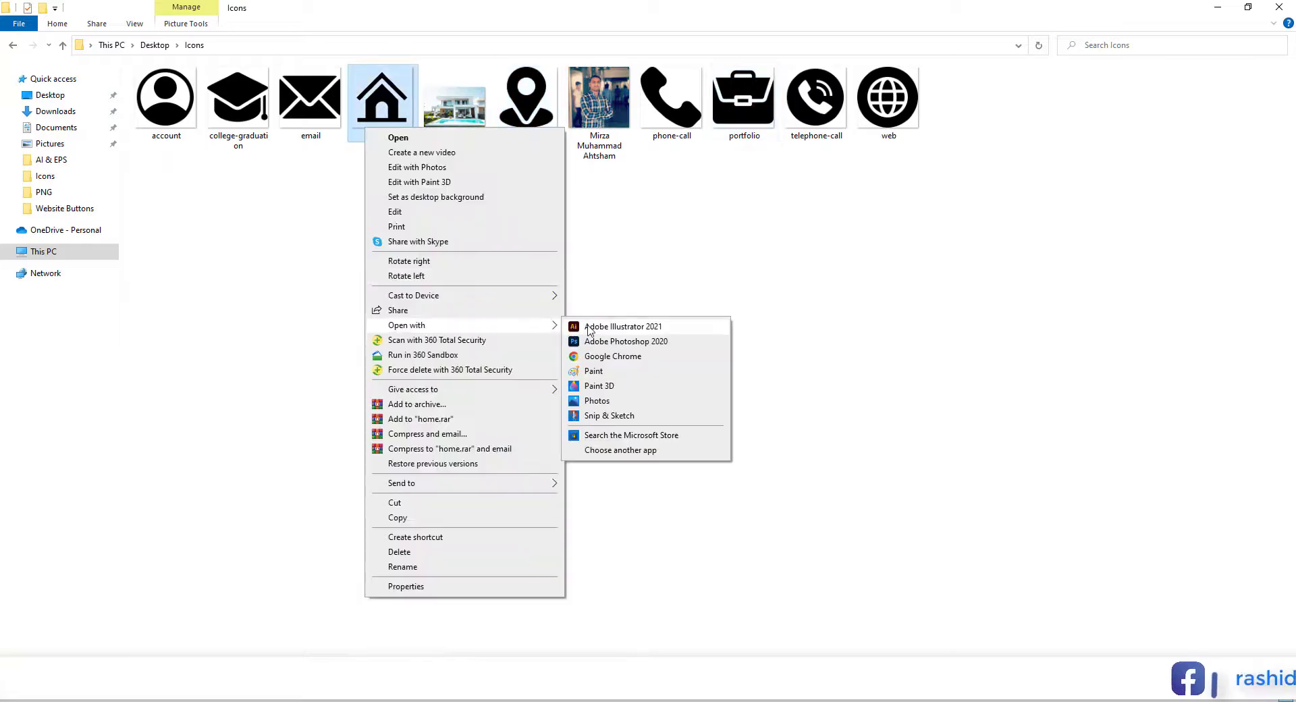
{"action": "left_click", "coordinate": [597, 328]}
{"action": "left_click", "coordinate": [331, 33]}
{"action": "left_click", "coordinate": [344, 33]}
{"action": "left_click", "coordinate": [185, 107]}
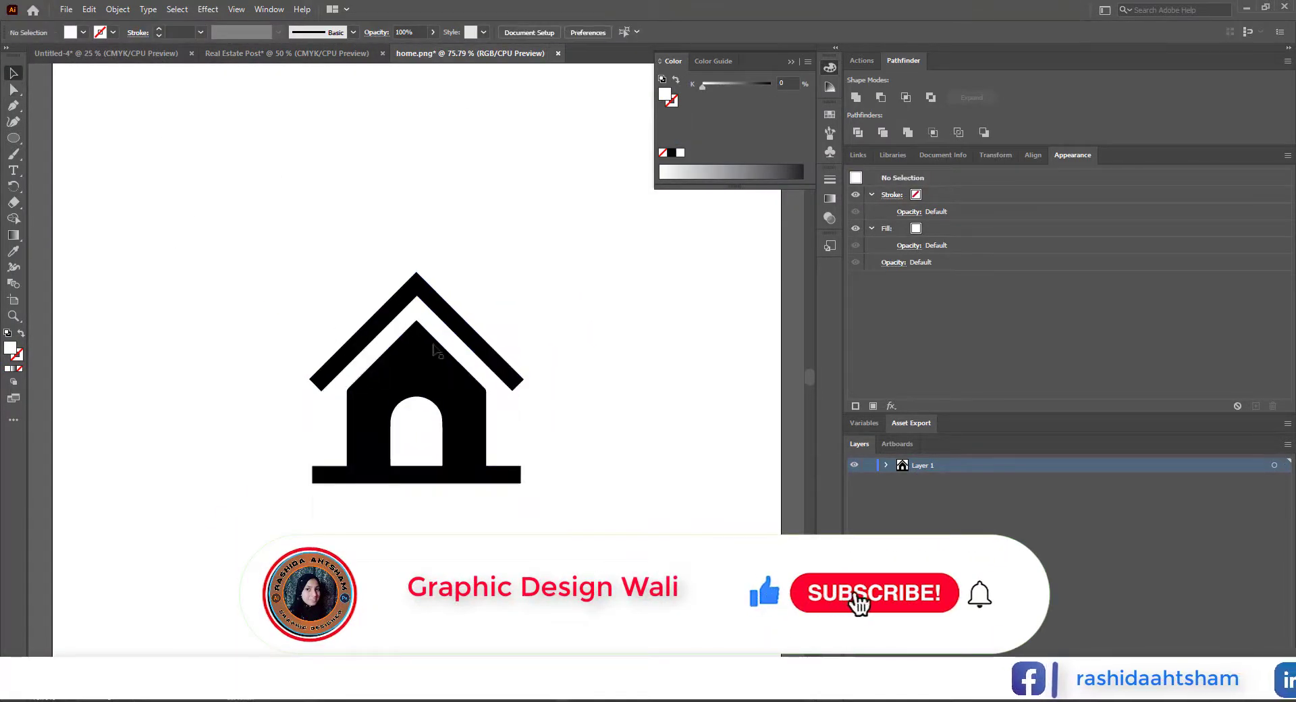
Step: Bring the black house icon into the Real Estate Post document, scale it to about 52 × 52 px and place it inside the orange square
{"action": "left_click_drag", "start_coordinate": [433, 348], "coordinate": [319, 206]}
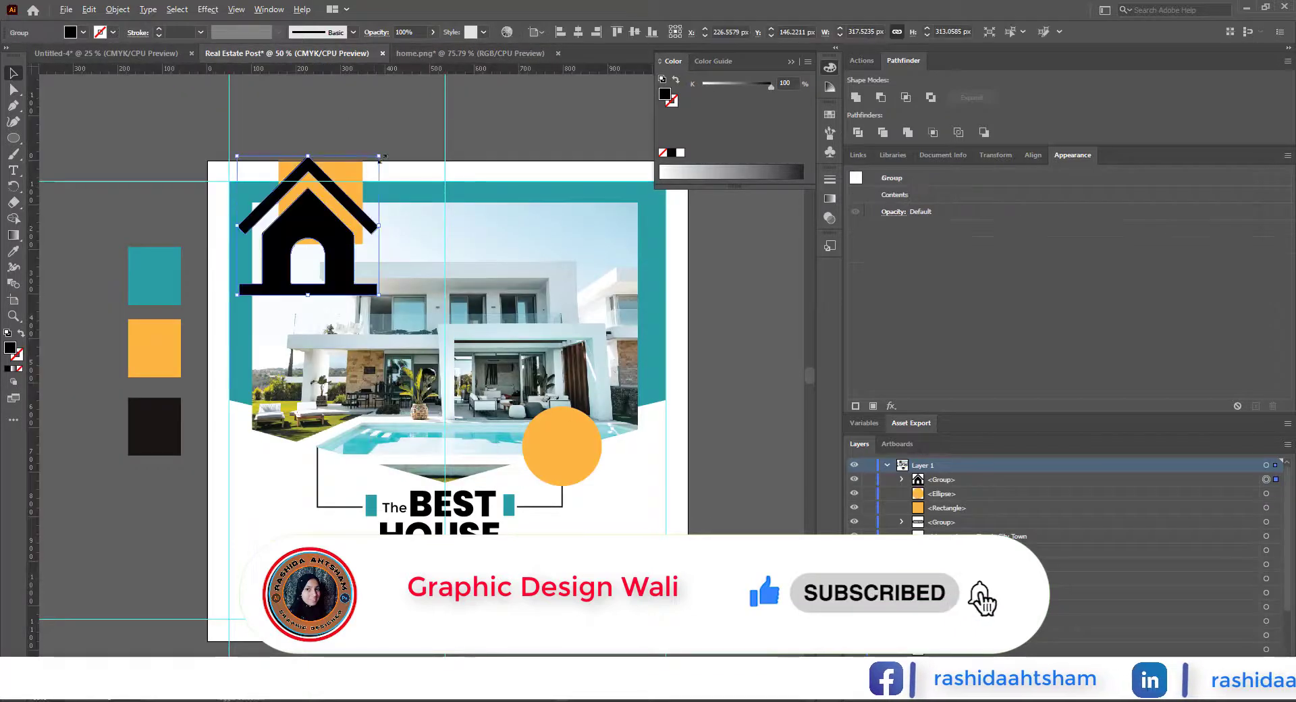
{"action": "left_click_drag", "start_coordinate": [380, 157], "coordinate": [324, 204]}
{"action": "key", "text": "ctrl+equal"}
{"action": "key", "text": "ctrl+equal"}
{"action": "key", "text": "ctrl+equal"}
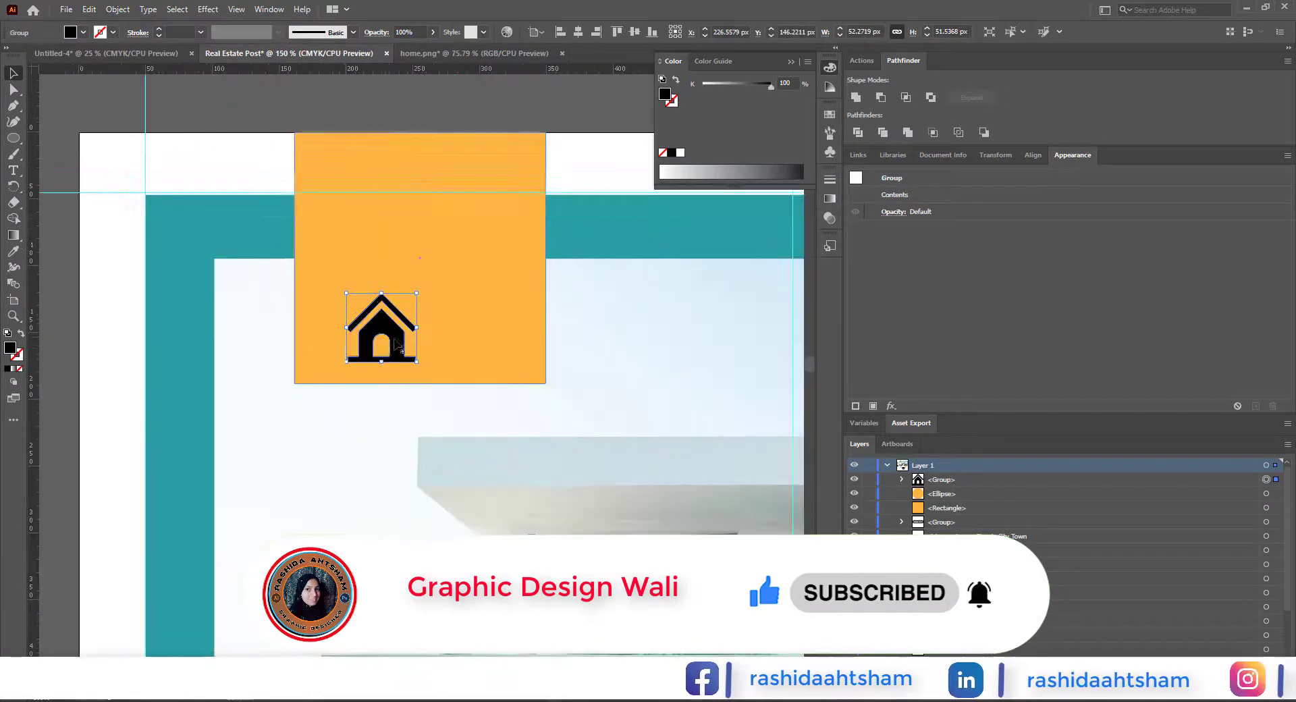
{"action": "left_click_drag", "start_coordinate": [397, 344], "coordinate": [358, 291]}
{"action": "left_click", "coordinate": [265, 136]}
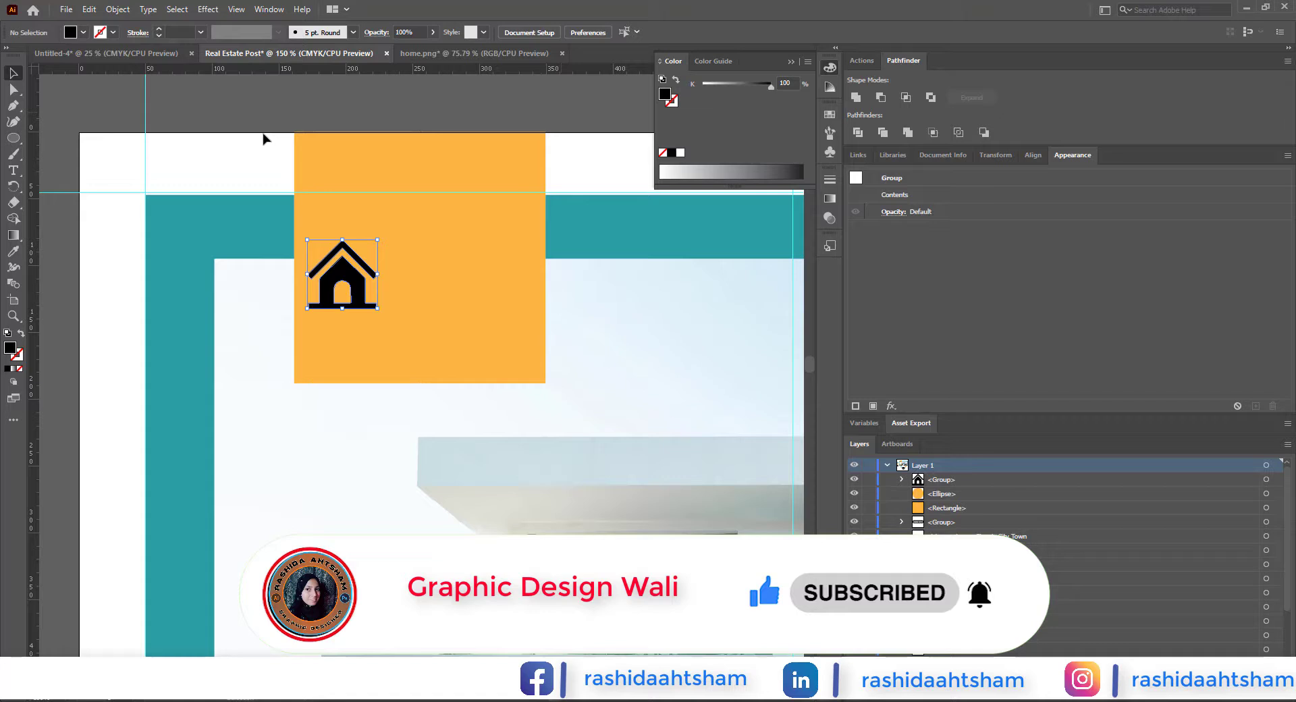
Step: Add the Montserrat Bold text REAL ESTATE on two lines beside the house icon at about 29.4 pt with tighter leading
{"action": "left_click", "coordinate": [13, 170]}
{"action": "left_click", "coordinate": [427, 243]}
{"action": "type", "text": "REAL ESTA"}
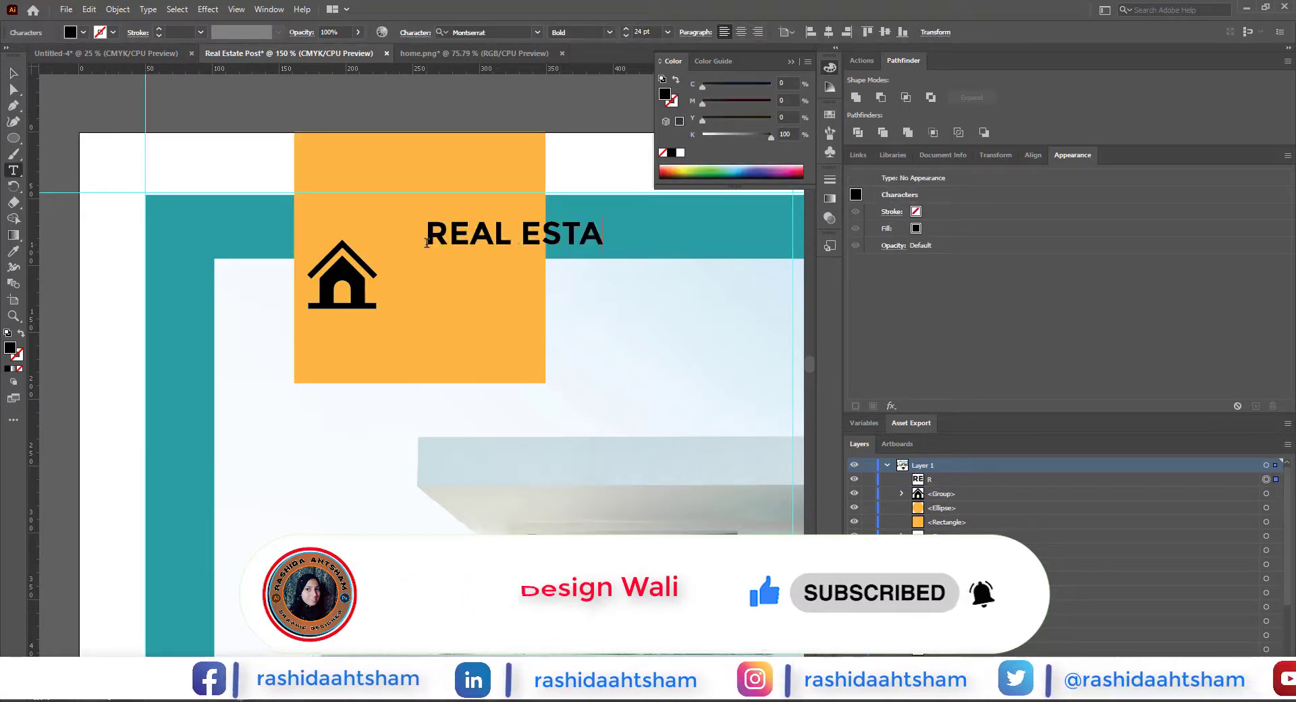
{"action": "type", "text": "TE"}
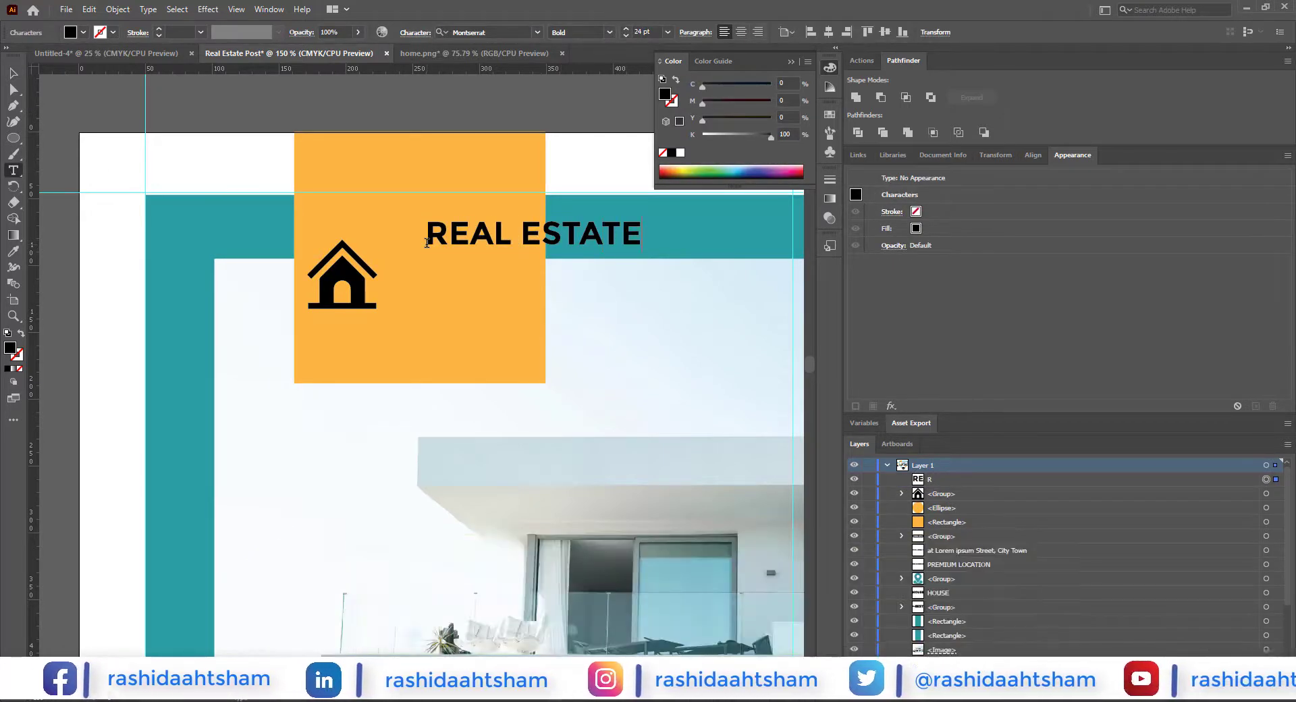
{"action": "left_click", "coordinate": [524, 237]}
{"action": "key", "text": "Return"}
{"action": "left_click", "coordinate": [13, 73]}
{"action": "mouse_move", "coordinate": [474, 283]}
{"action": "left_mouse_down"}
{"action": "mouse_move", "coordinate": [448, 278]}
{"action": "mouse_move", "coordinate": [472, 307]}
{"action": "left_mouse_up"}
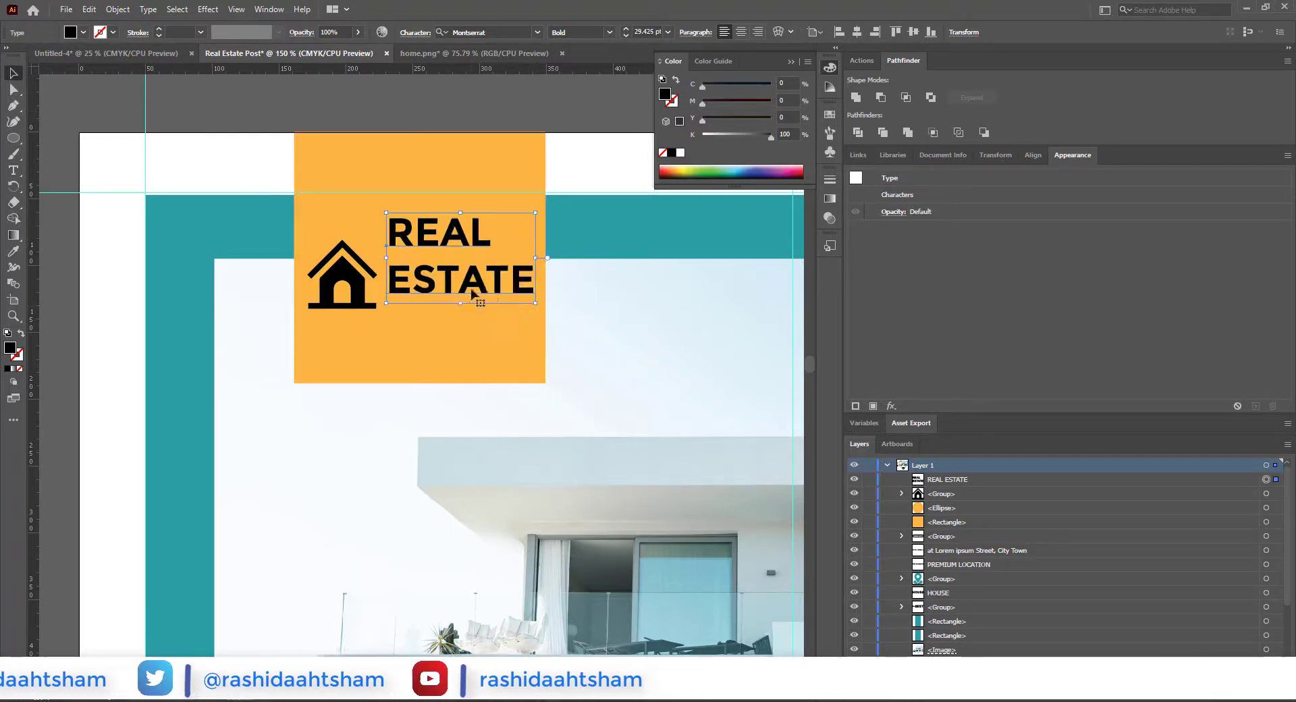
{"action": "left_click", "coordinate": [414, 32]}
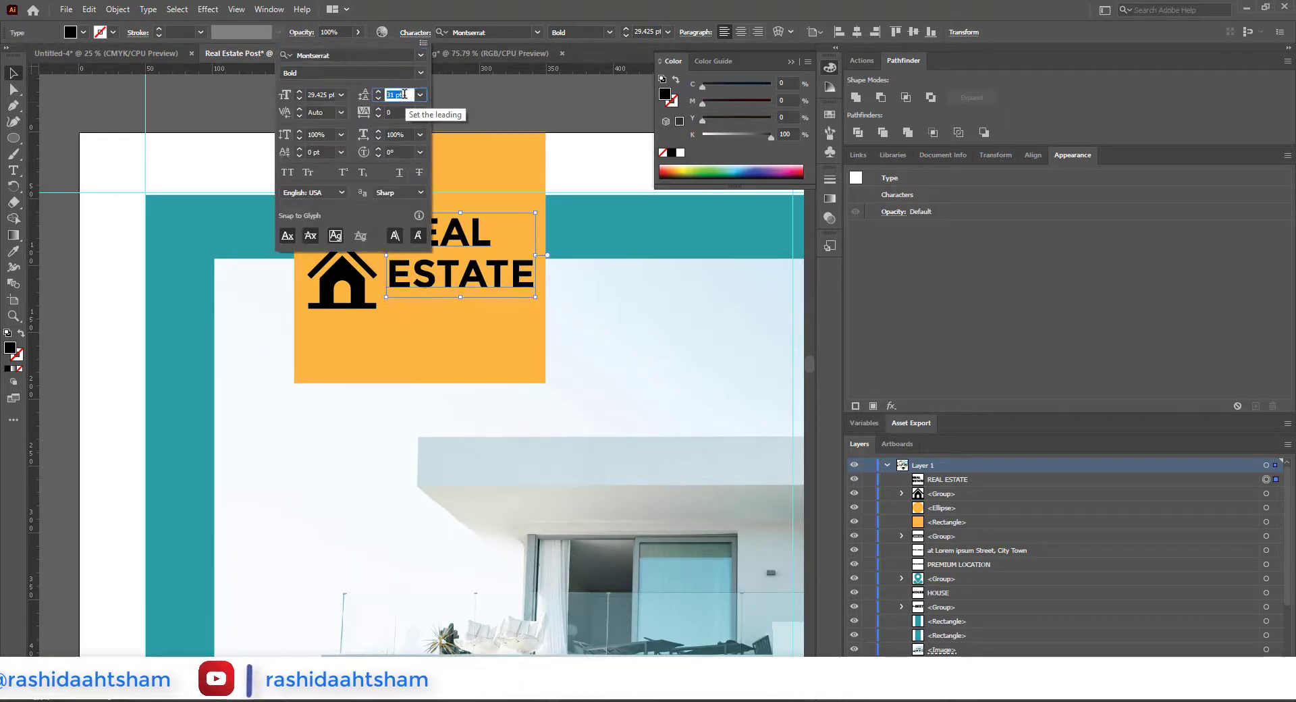
{"action": "left_click", "coordinate": [593, 114]}
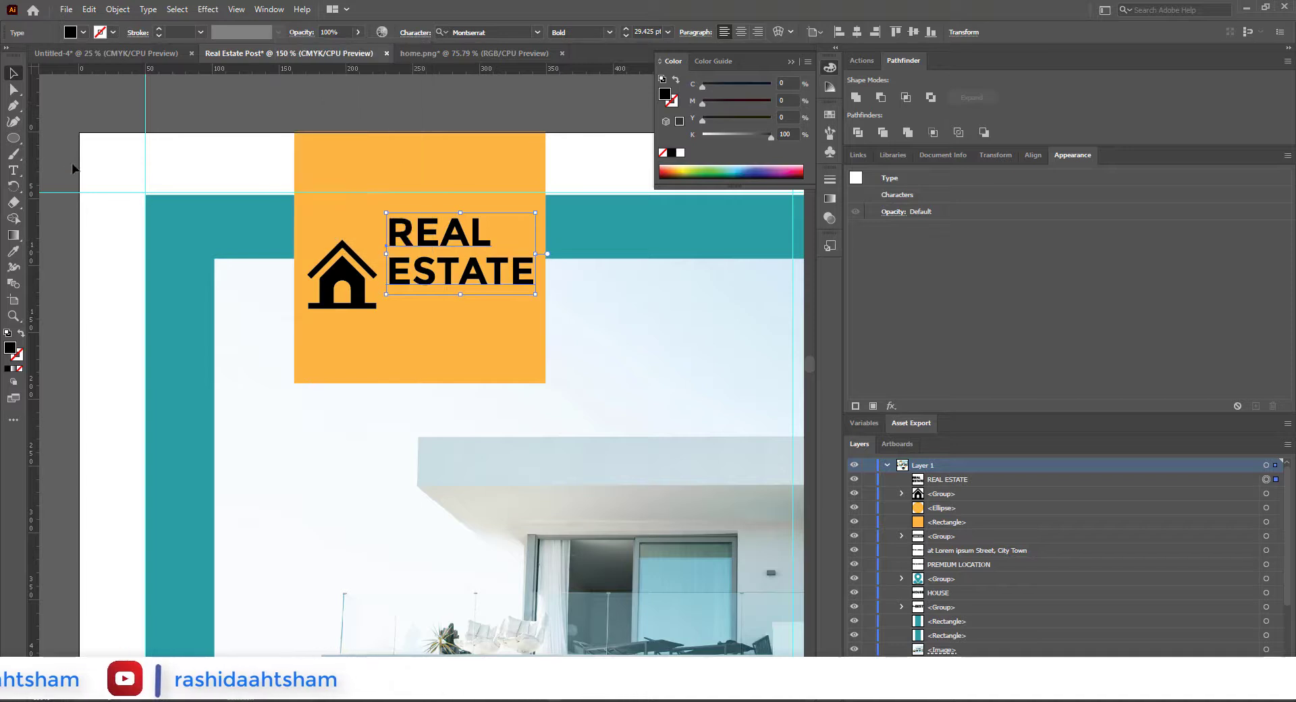
Step: Add AGENCY in Montserrat Regular at about 18 pt under ESTATE and widen its tracking to span that line's width
{"action": "left_click", "coordinate": [402, 315]}
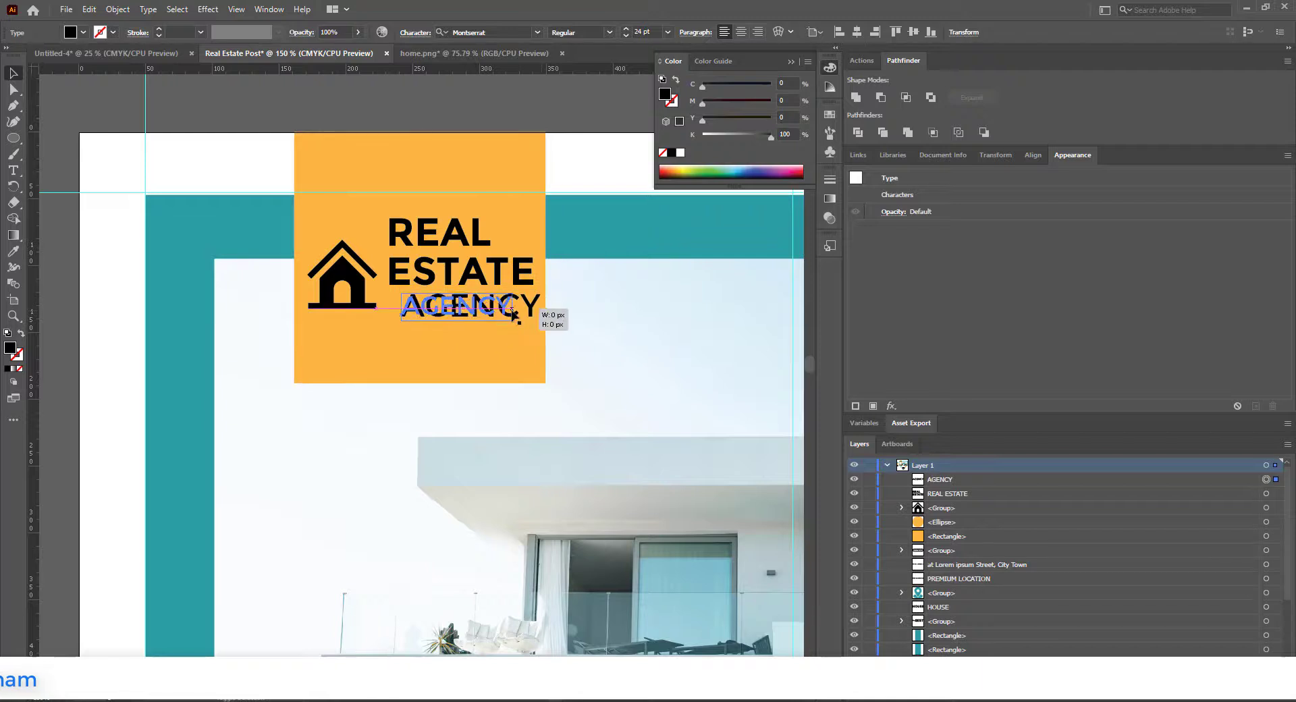
{"action": "left_click", "coordinate": [418, 34]}
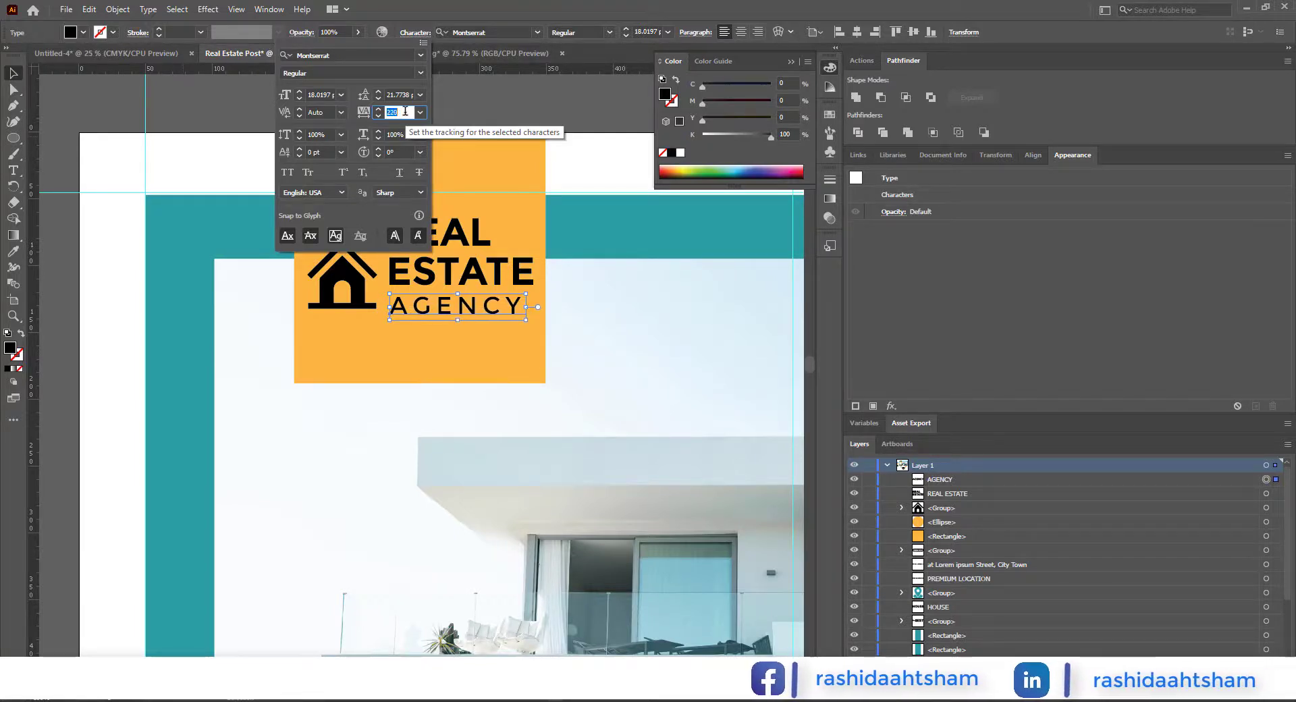
{"action": "key", "text": "Up"}
{"action": "key", "text": "Up"}
{"action": "key", "text": "Up"}
{"action": "key", "text": "Up"}
{"action": "key", "text": "Up"}
{"action": "key", "text": "Up"}
{"action": "key", "text": "Up"}
{"action": "key", "text": "Up"}
{"action": "key", "text": "Up"}
{"action": "key", "text": "Up"}
{"action": "key", "text": "Up"}
{"action": "key", "text": "Up"}
{"action": "key", "text": "Up"}
{"action": "key", "text": "Up"}
{"action": "key", "text": "Up"}
{"action": "key", "text": "Up"}
{"action": "key", "text": "Up"}
{"action": "key", "text": "Up"}
{"action": "key", "text": "Up"}
{"action": "key", "text": "Up"}
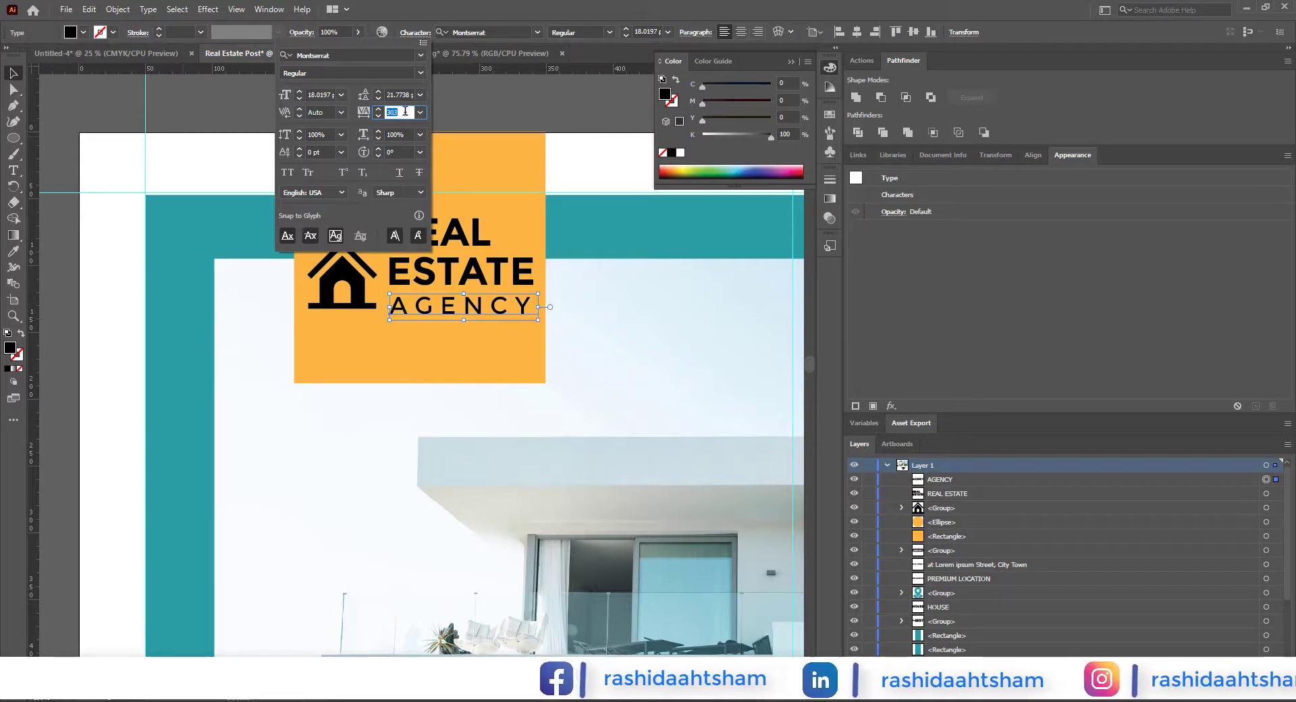
{"action": "left_click", "coordinate": [514, 110]}
Step: Slightly enlarge the REAL ESTATE and AGENCY text and fit it close beside the house icon within the orange square
{"action": "scroll", "coordinate": [485, 292], "scroll_direction": "up", "scroll_amount": 1}
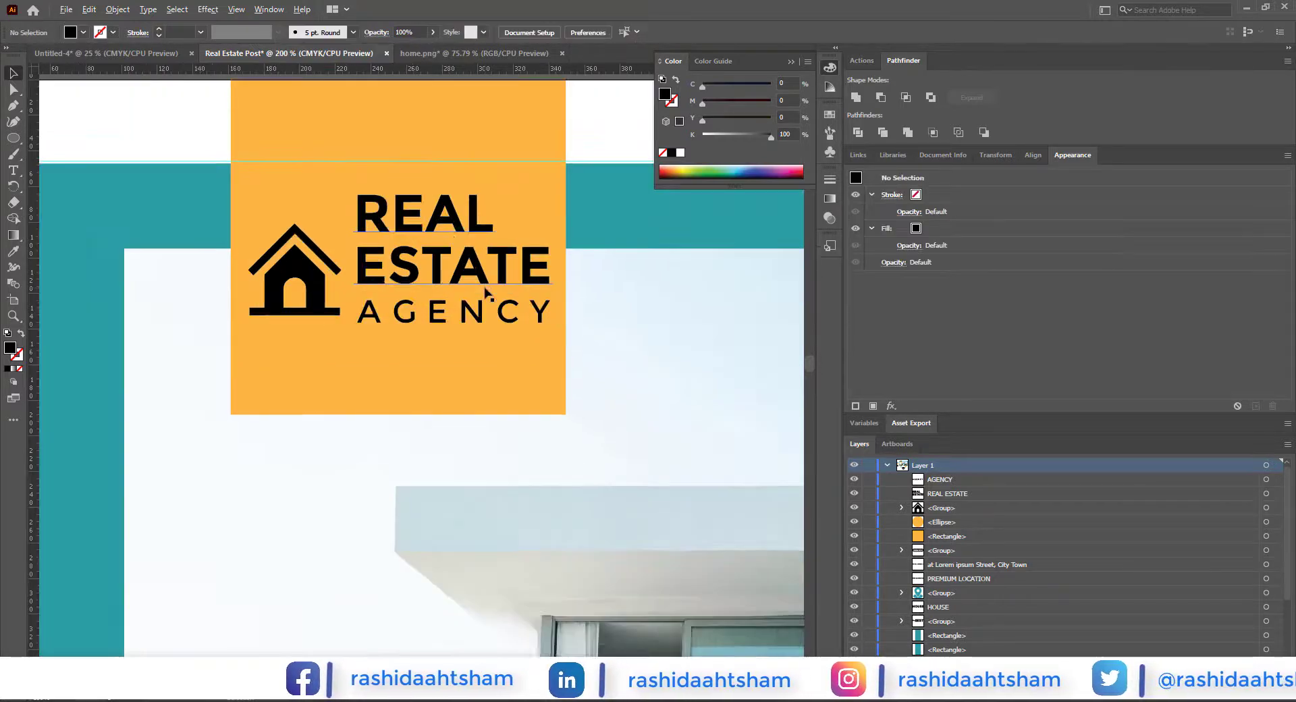
{"action": "left_click", "coordinate": [453, 280]}
{"action": "left_click", "coordinate": [452, 312], "text": "shift"}
{"action": "left_click_drag", "start_coordinate": [457, 333], "coordinate": [466, 343]}
{"action": "scroll", "coordinate": [450, 337], "scroll_direction": "down", "scroll_amount": 1}
{"action": "left_click", "coordinate": [334, 297]}
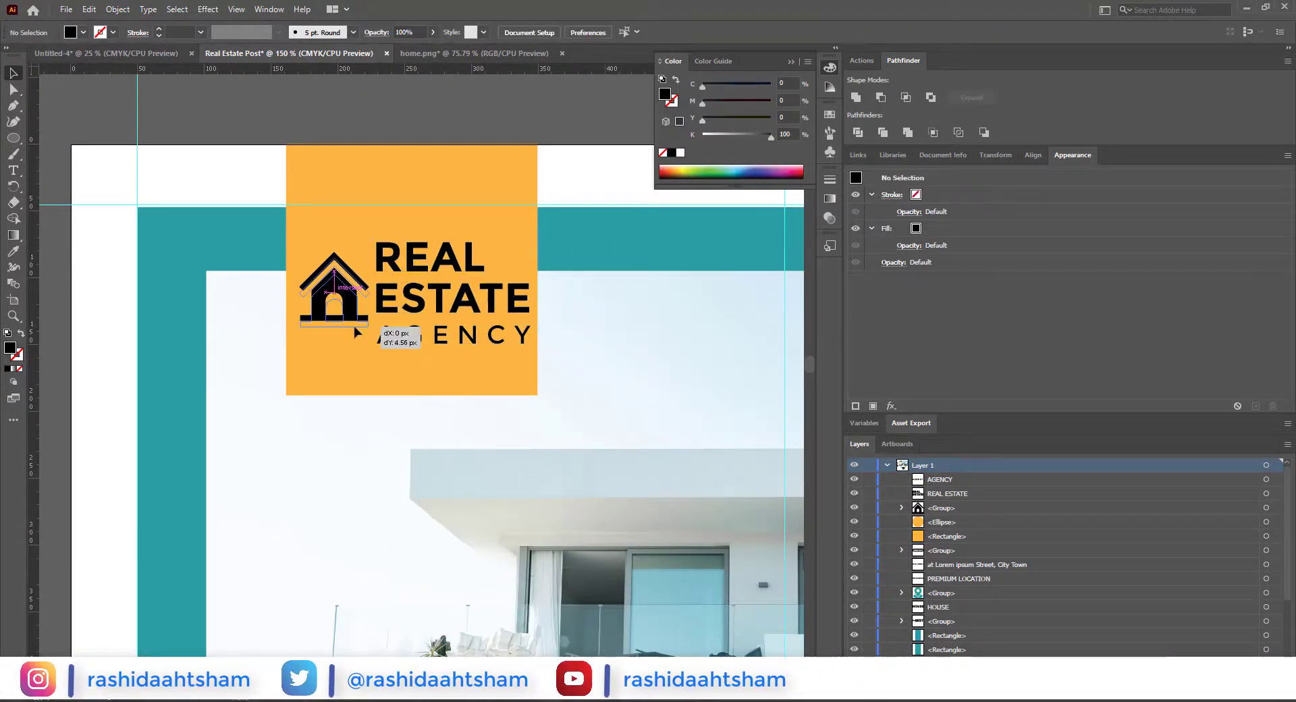
{"action": "left_click", "coordinate": [573, 171]}
Step: Add the text Start in Montserrat Regular, 24 pt, inside the orange circle and tighten its wide tracking
{"action": "scroll", "coordinate": [501, 297], "scroll_direction": "down", "scroll_amount": 1}
{"action": "left_click_drag", "start_coordinate": [565, 427], "coordinate": [448, 498]}
{"action": "scroll", "coordinate": [517, 459], "scroll_direction": "down", "scroll_amount": 1}
{"action": "left_click_drag", "start_coordinate": [684, 567], "coordinate": [560, 374]}
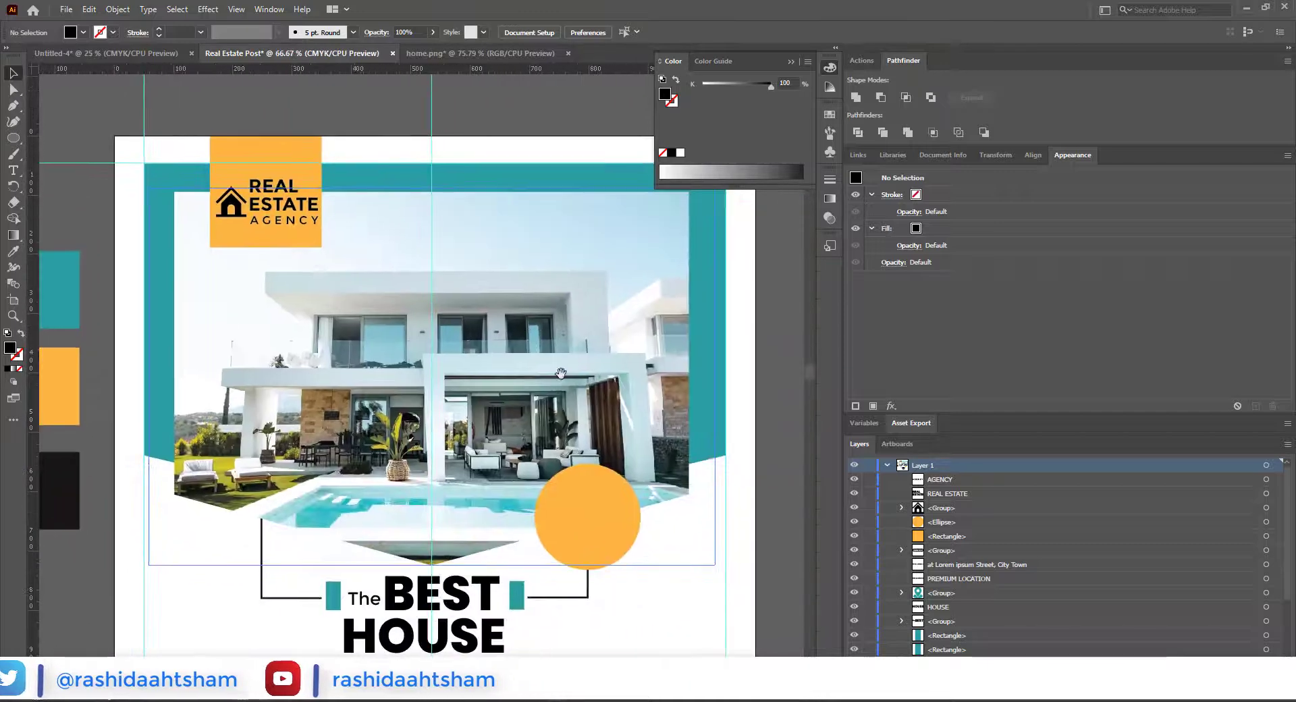
{"action": "left_click", "coordinate": [14, 170]}
{"action": "left_click", "coordinate": [562, 496]}
{"action": "scroll", "coordinate": [564, 498], "scroll_direction": "up", "scroll_amount": 2}
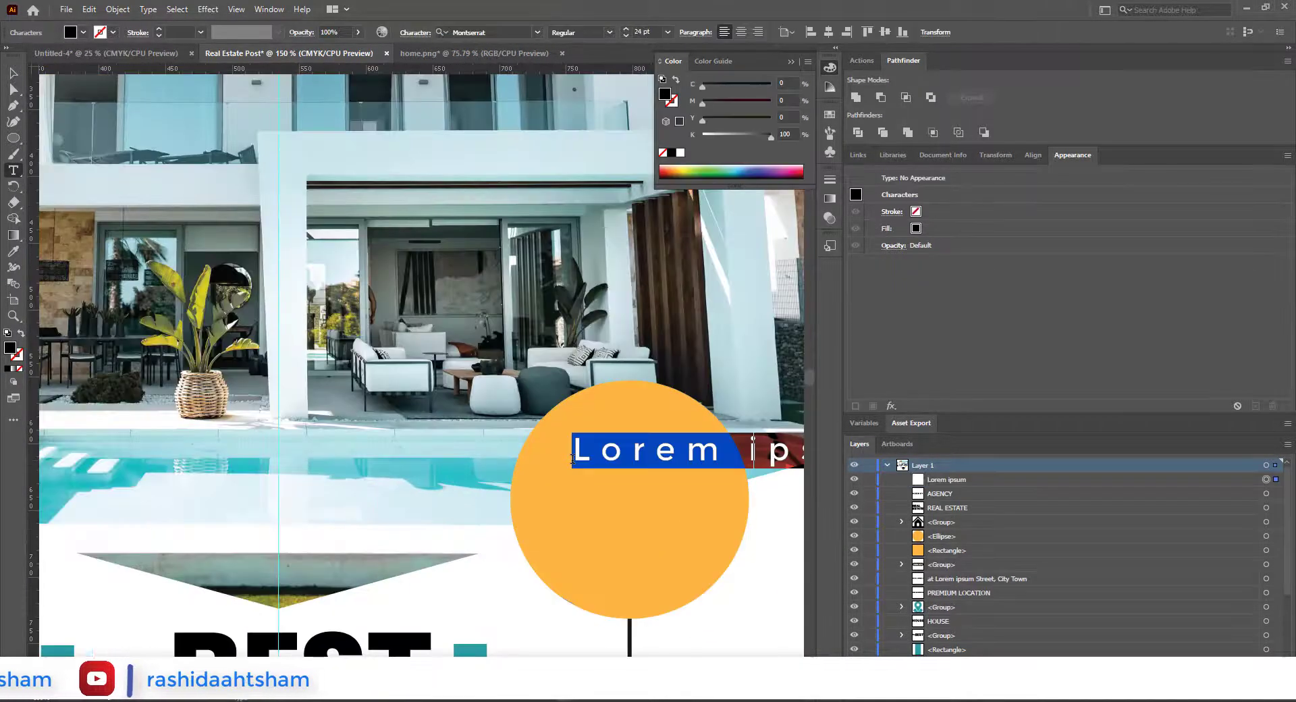
{"action": "type", "text": "ST"}
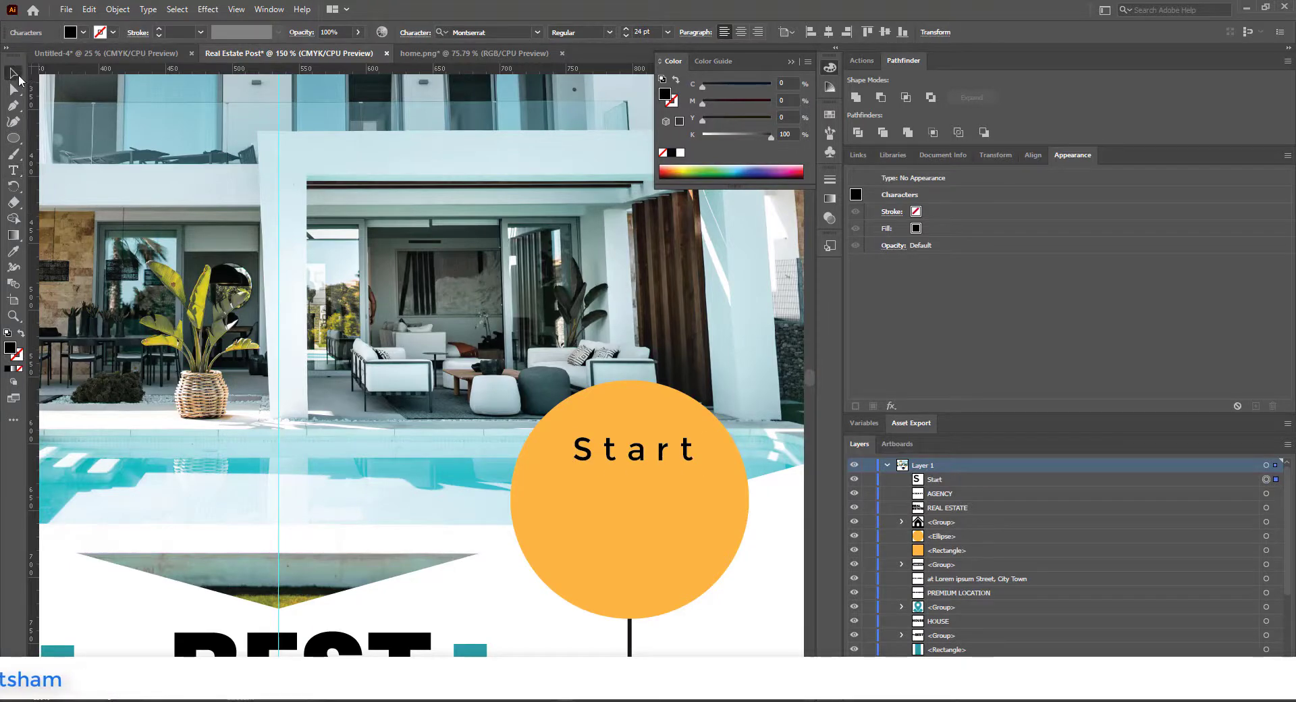
{"action": "left_click", "coordinate": [425, 37]}
{"action": "left_click", "coordinate": [420, 112]}
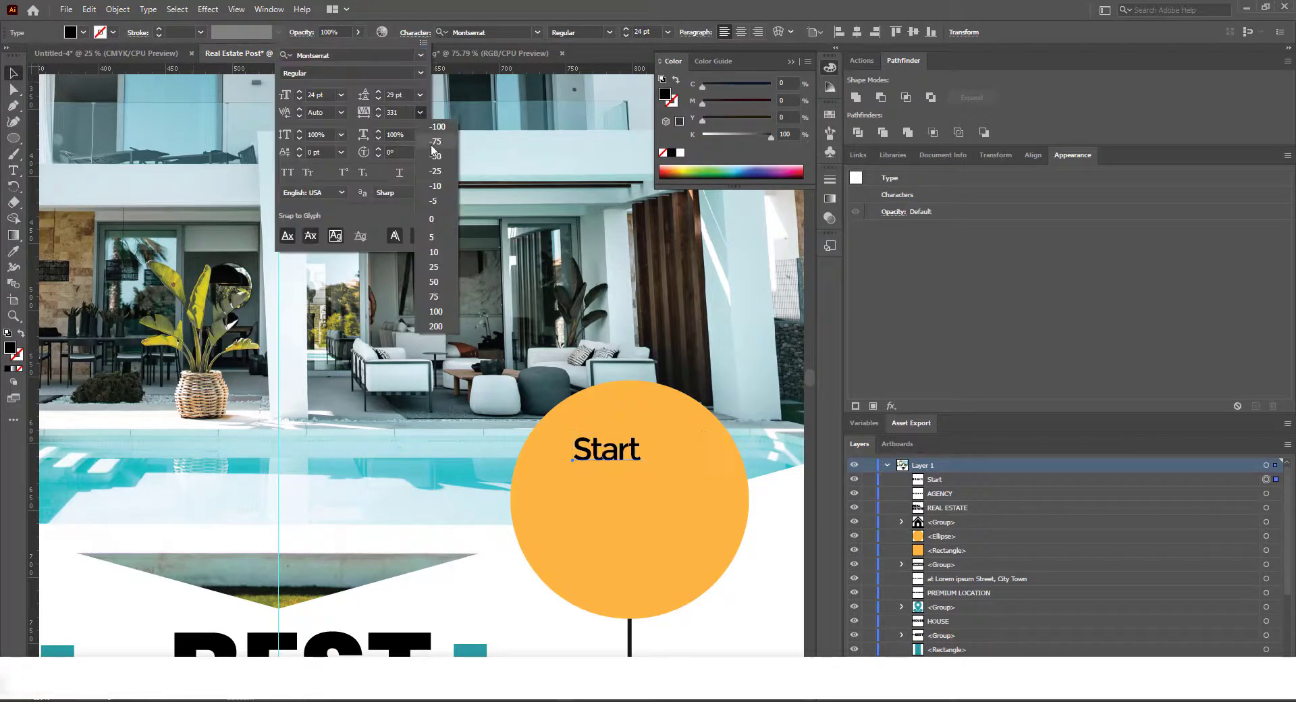
Step: Add From below Start, centre the two words on each other, and enlarge them to about 35.6 pt with a smaller line gap
{"action": "left_click", "coordinate": [641, 454]}
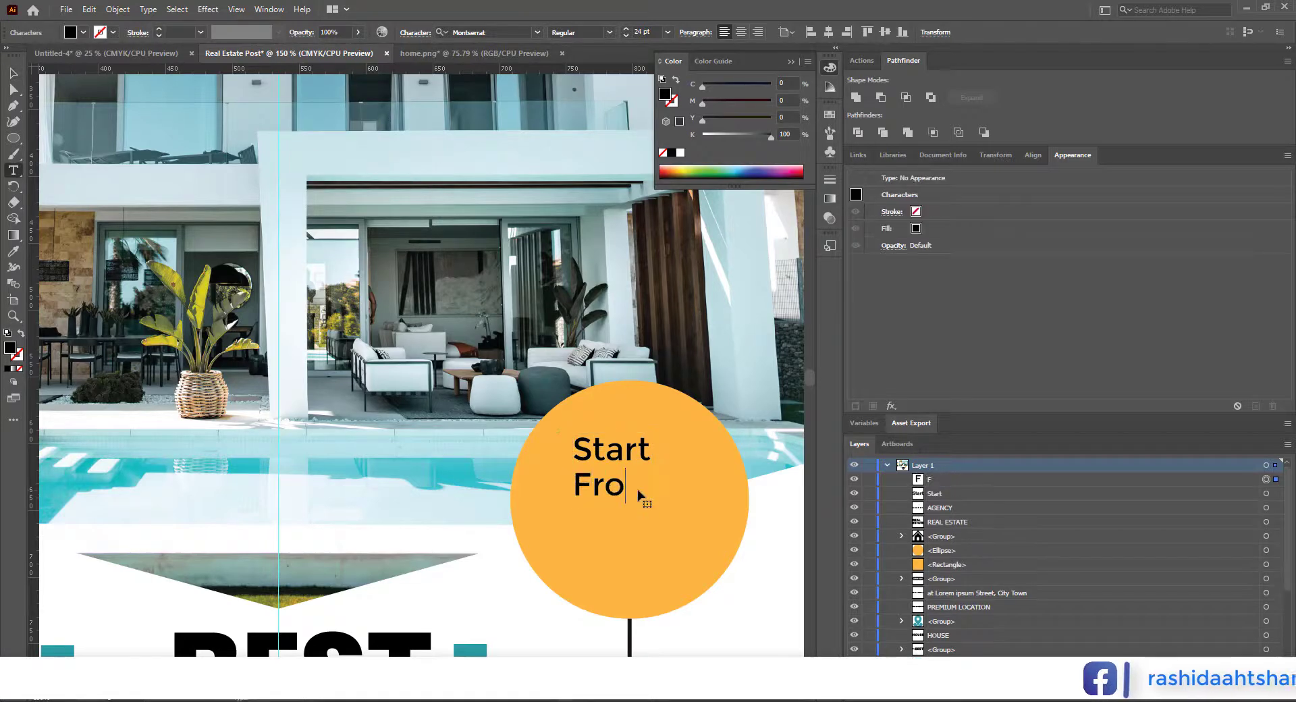
{"action": "left_click", "coordinate": [832, 36]}
{"action": "mouse_move", "coordinate": [658, 468]}
{"action": "left_mouse_down"}
{"action": "mouse_move", "coordinate": [678, 469]}
{"action": "mouse_move", "coordinate": [660, 491]}
{"action": "left_mouse_up"}
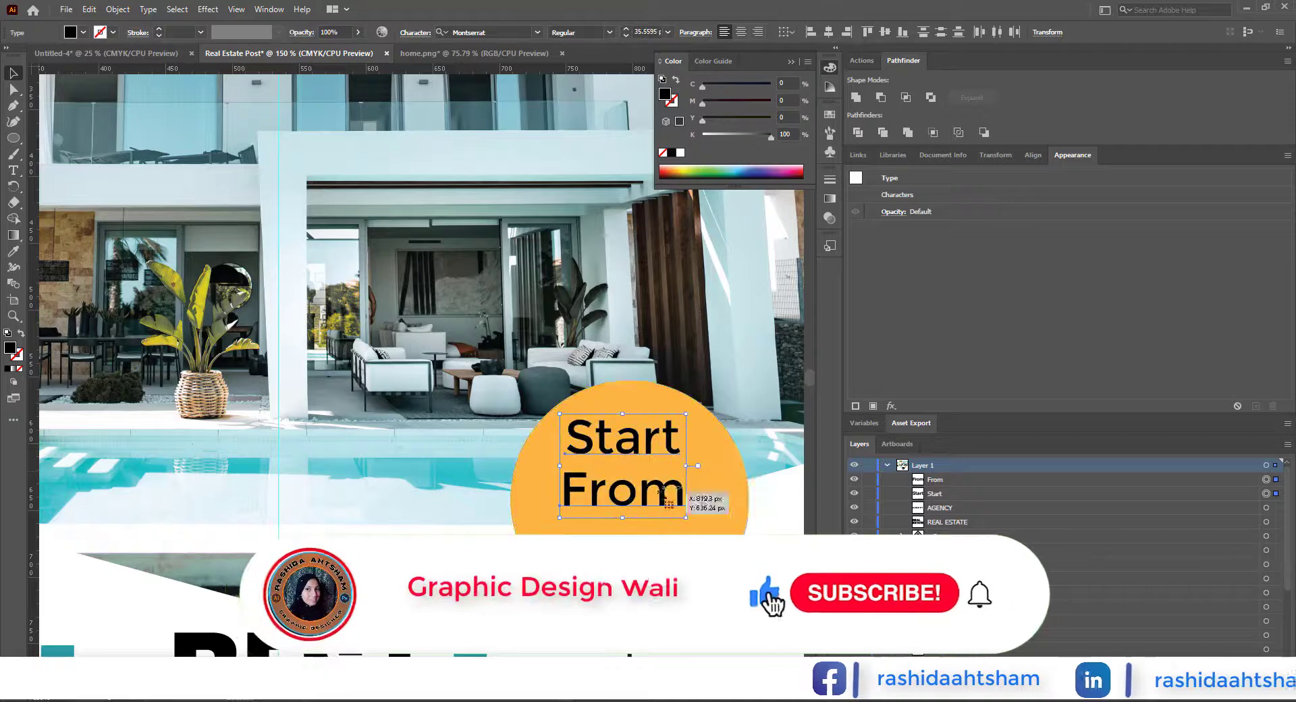
{"action": "left_click", "coordinate": [664, 495]}
{"action": "key", "text": "Up"}
{"action": "key", "text": "Up"}
{"action": "key", "text": "Up"}
{"action": "key", "text": "Up"}
{"action": "key", "text": "Up"}
{"action": "key", "text": "Up"}
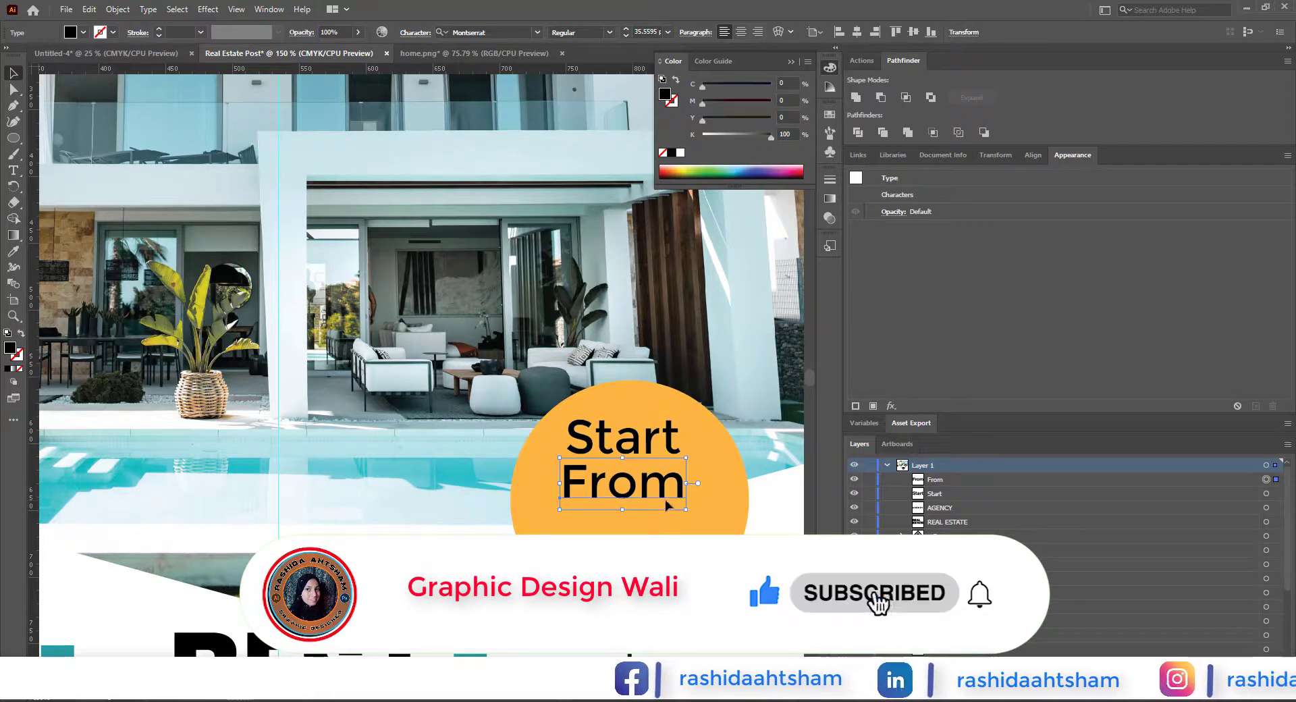
Step: Duplicate the word From below itself in the orange circle and change the copy's text to $ 500K
{"action": "left_click_drag", "start_coordinate": [663, 498], "coordinate": [663, 550]}
{"action": "double_click", "coordinate": [663, 548]}
{"action": "key", "text": "ctrl+a"}
{"action": "type", "text": "$"}
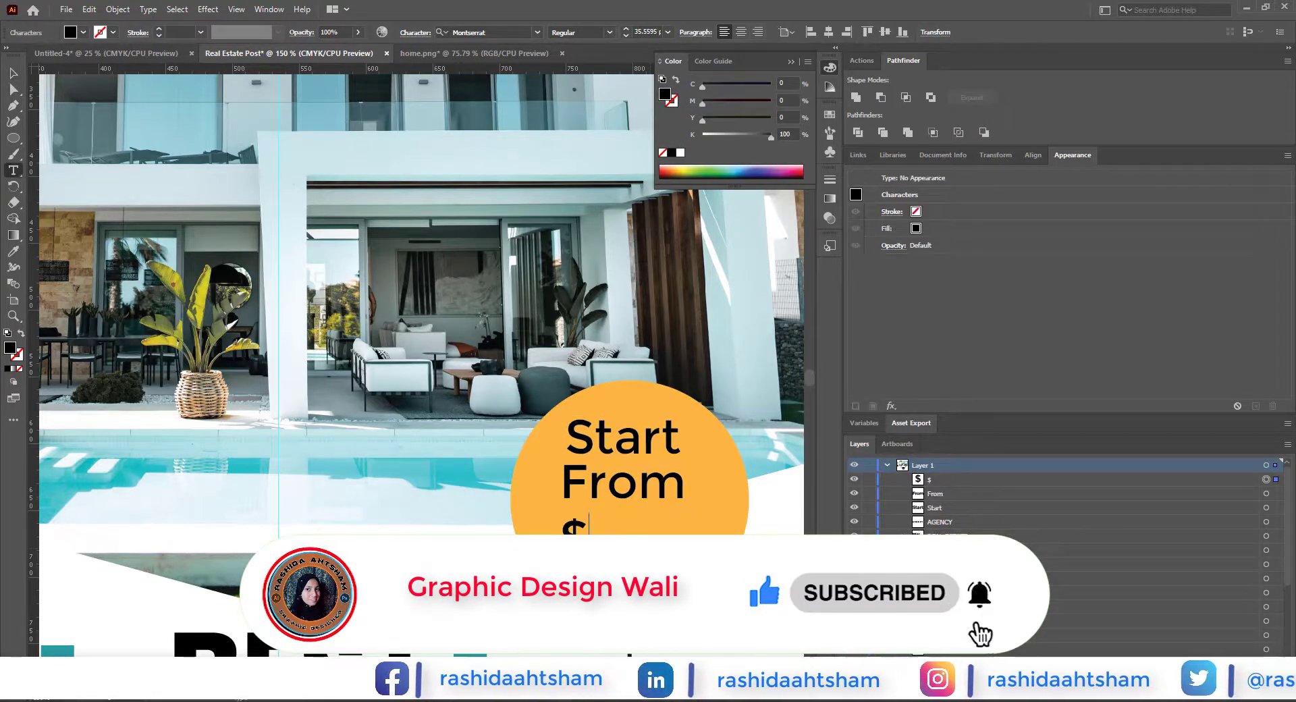
{"action": "type", "text": " 500K"}
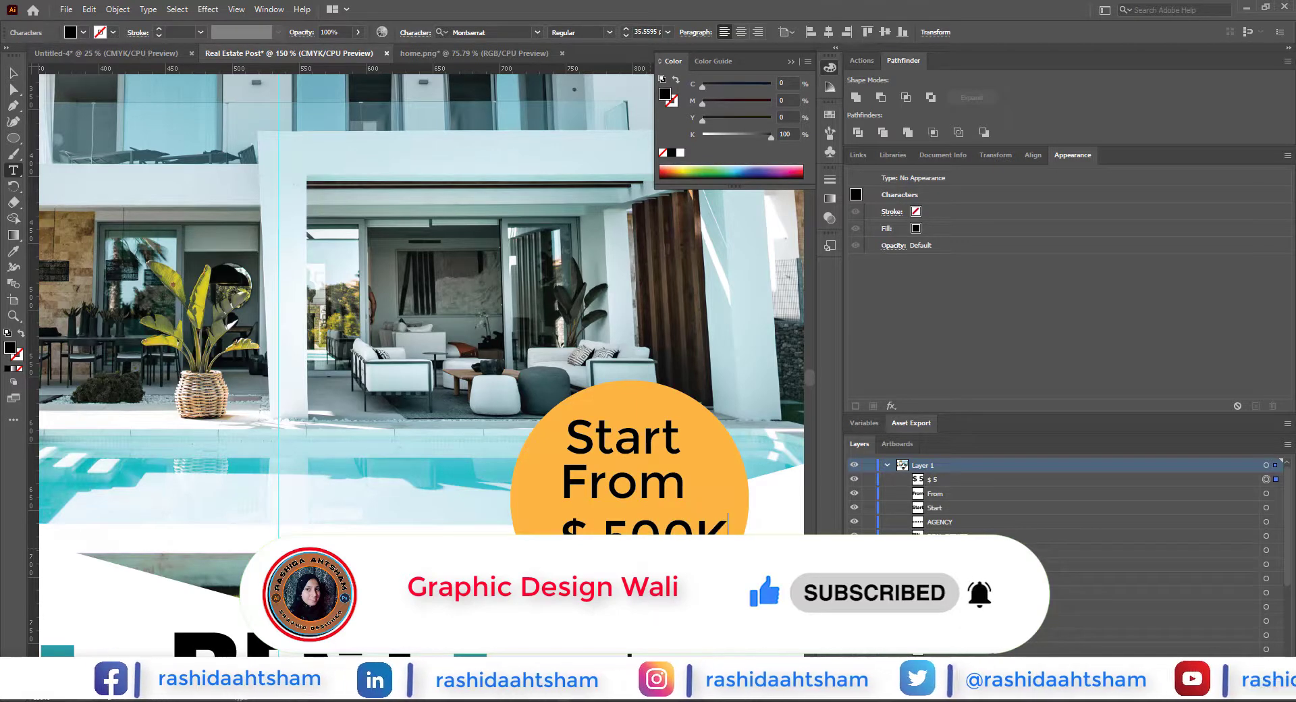
{"action": "left_click", "coordinate": [13, 73]}
Step: Set the font size of the words Start and From to 30 pt
{"action": "left_click", "coordinate": [634, 442]}
{"action": "left_click", "coordinate": [641, 487], "text": "shift"}
{"action": "left_click", "coordinate": [667, 32]}
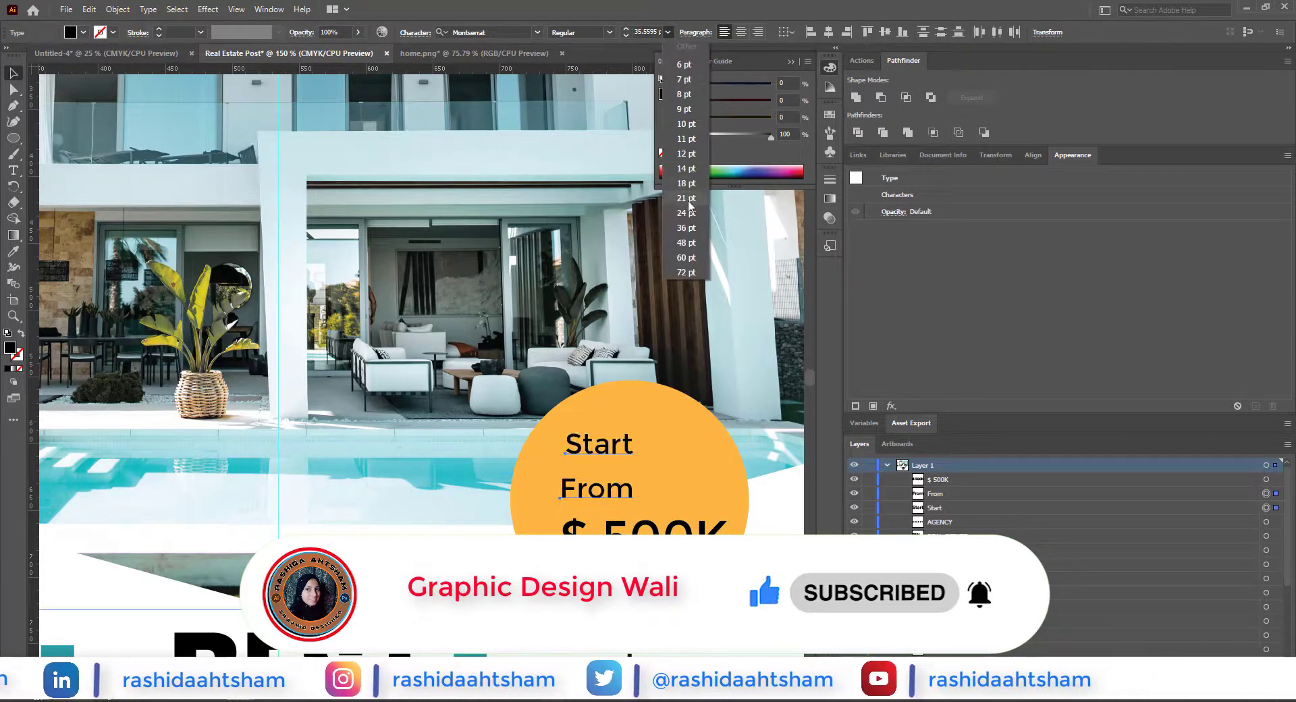
{"action": "left_click", "coordinate": [686, 228]}
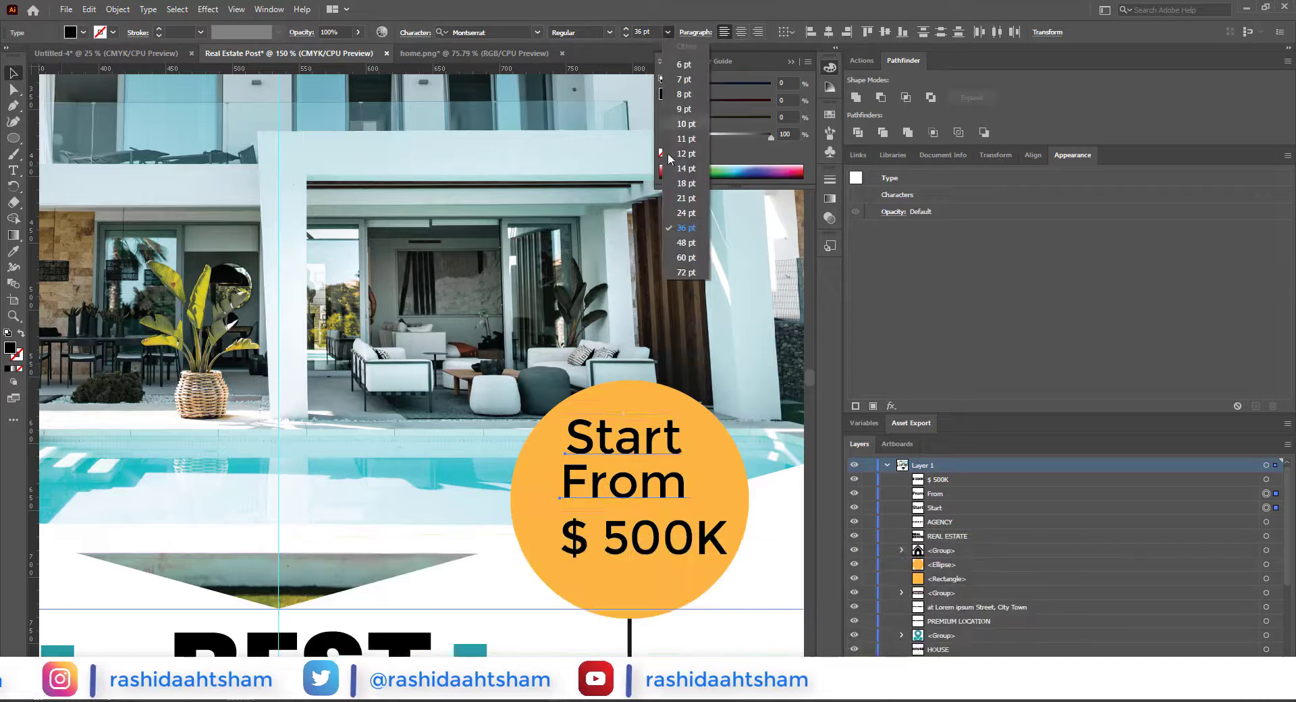
{"action": "left_click", "coordinate": [648, 31]}
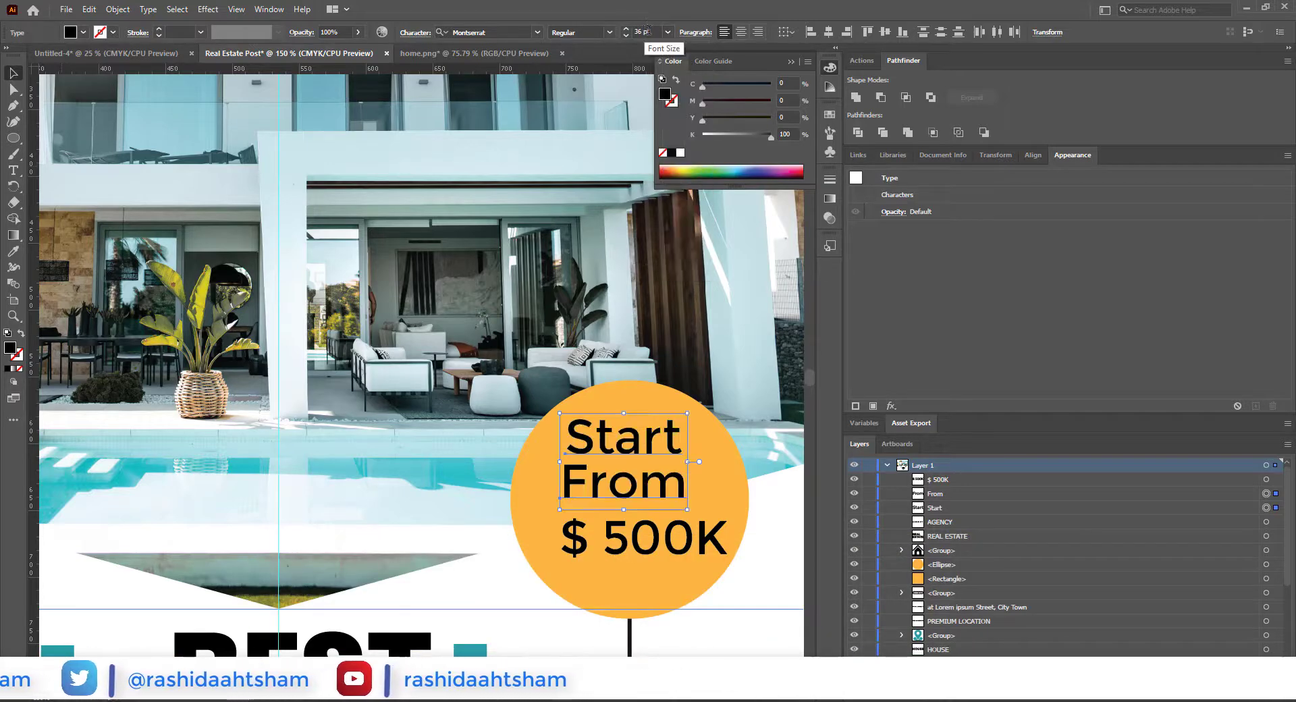
{"action": "left_click", "coordinate": [644, 32]}
{"action": "type", "text": "30"}
{"action": "key", "text": "Return"}
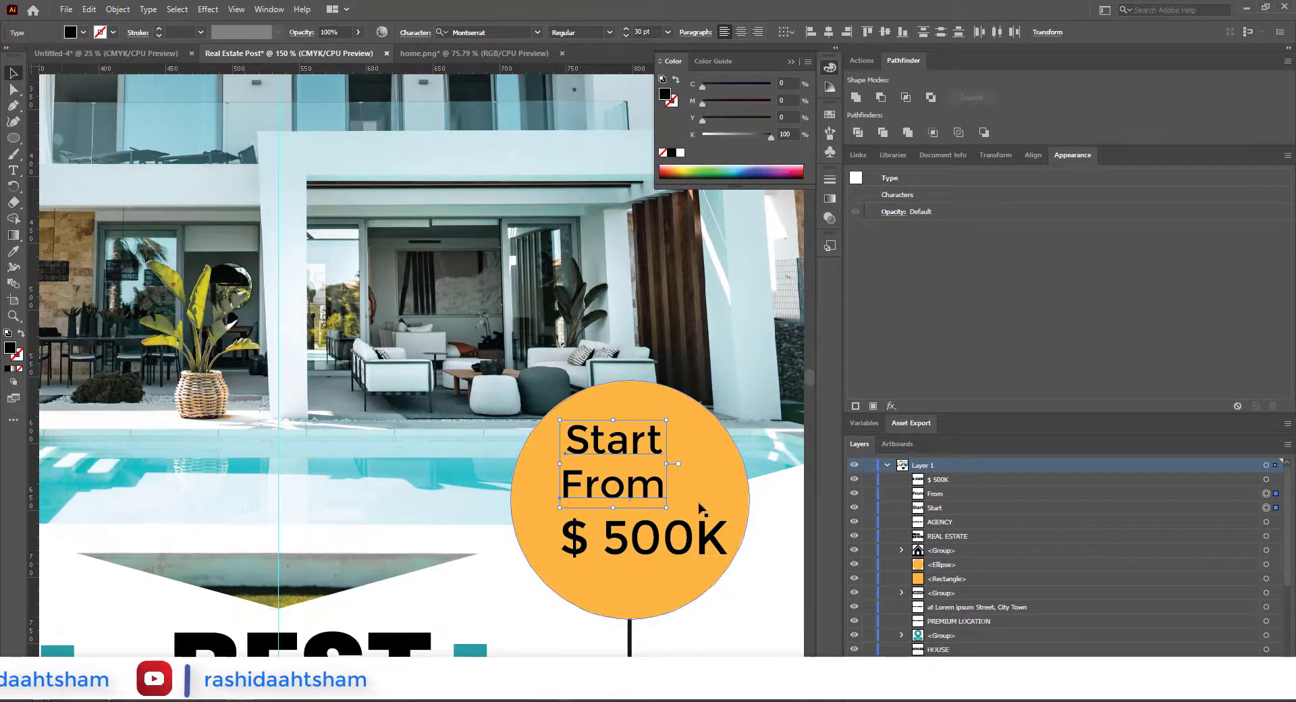
Step: Tighten the Start and From spacing, make $ 500K bold, and centre the three lines horizontally within the orange circle
{"action": "left_click", "coordinate": [643, 447]}
{"action": "left_click", "coordinate": [639, 447]}
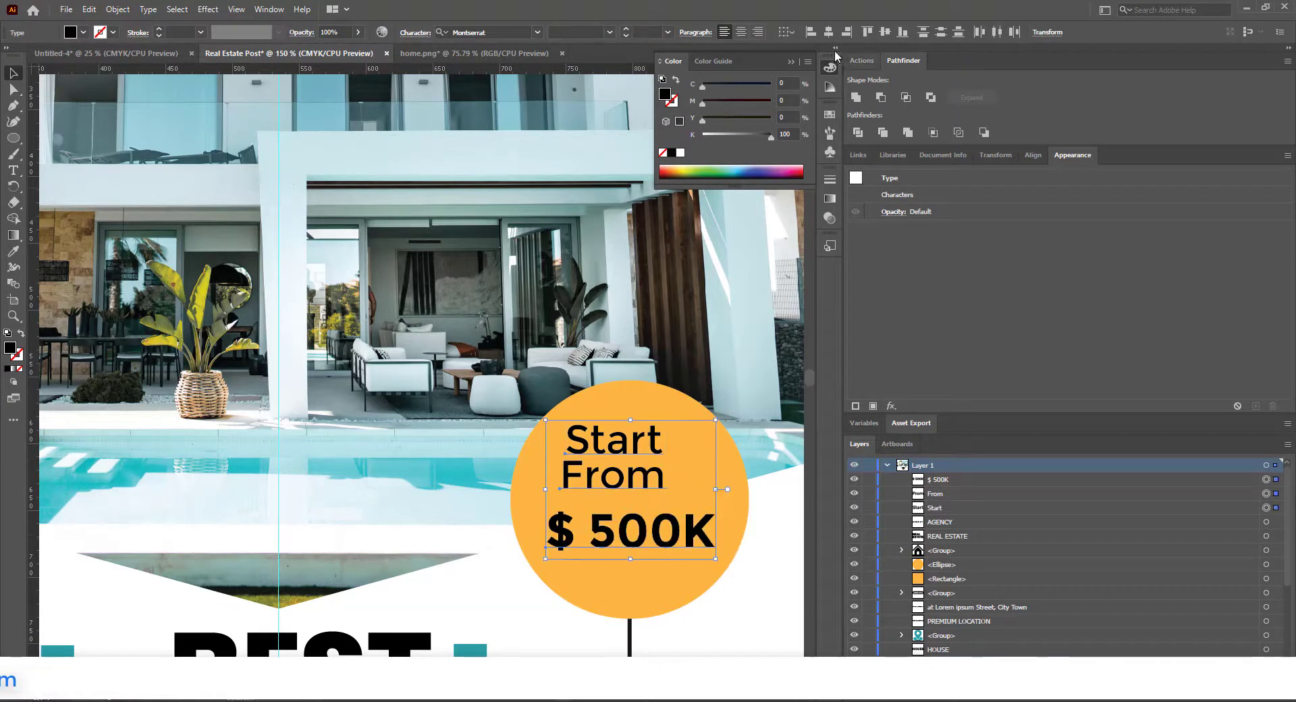
{"action": "left_click", "coordinate": [828, 32]}
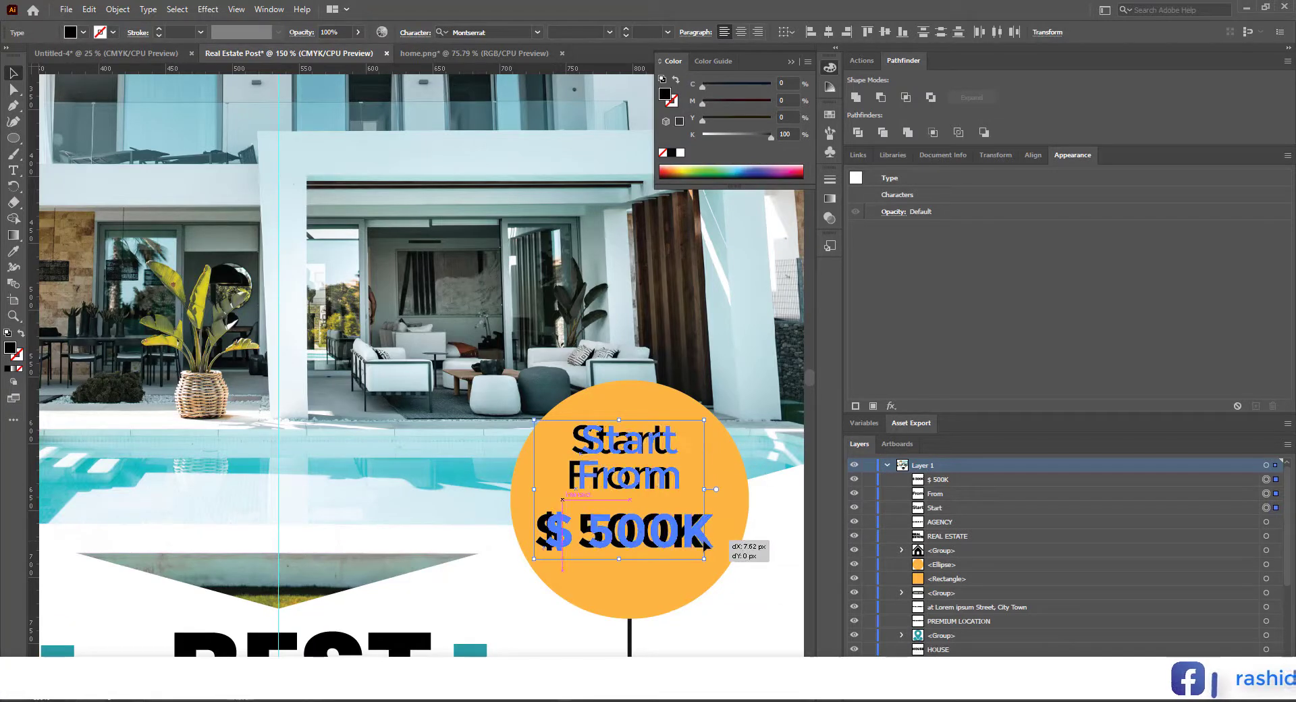
{"action": "left_click_drag", "start_coordinate": [705, 546], "coordinate": [715, 545]}
Step: Move $ 500K slightly closer to From, group the three text lines and centre the group vertically in the orange circle
{"action": "left_click", "coordinate": [664, 533]}
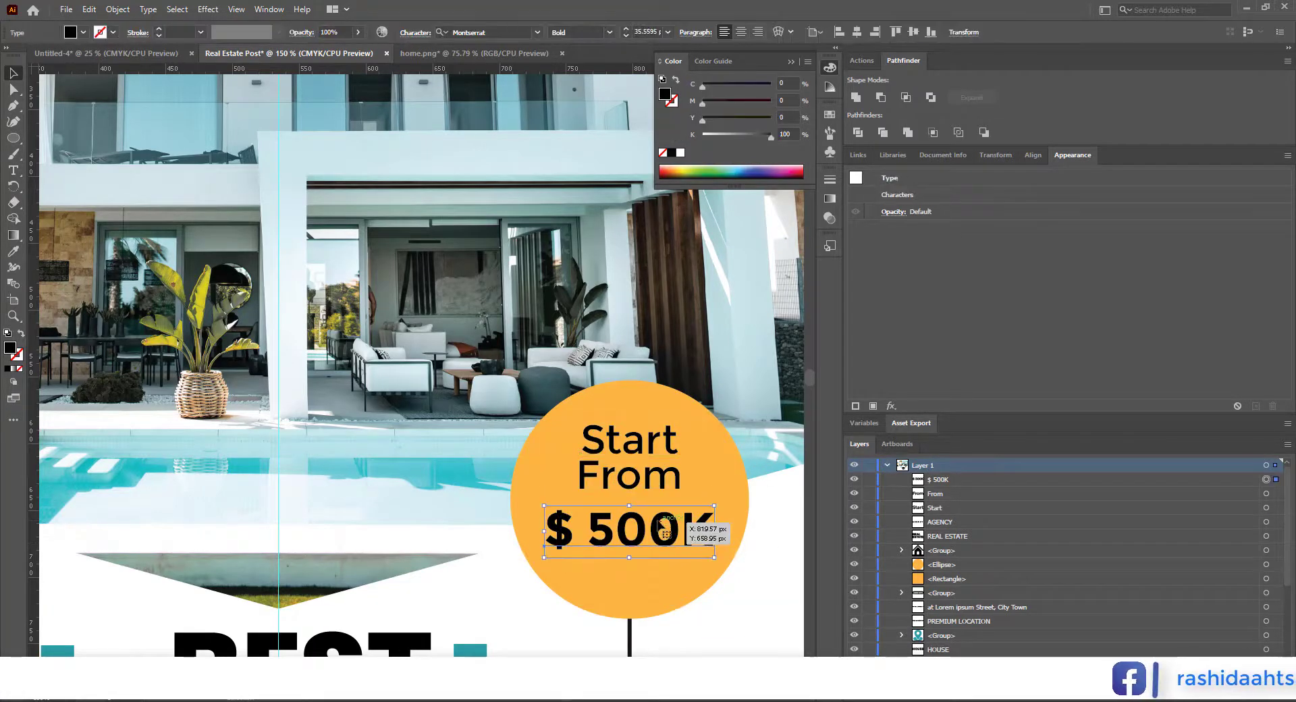
{"action": "key", "text": "ctrl+g"}
{"action": "left_click", "coordinate": [732, 483], "text": "shift"}
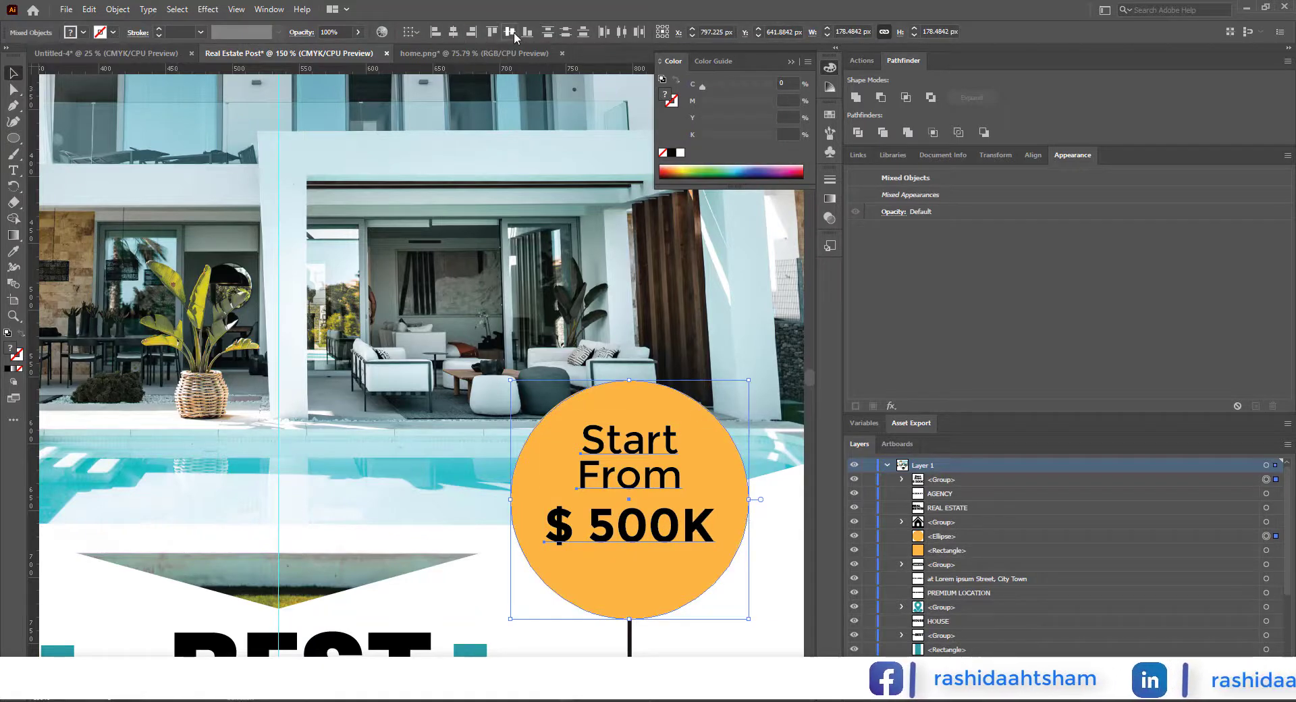
{"action": "left_click", "coordinate": [509, 32]}
{"action": "left_click", "coordinate": [770, 521]}
Step: Open the telephone-call icon from the Icons folder in Illustrator
{"action": "key", "text": "ctrl+minus"}
{"action": "key", "text": "ctrl+minus"}
{"action": "key", "text": "ctrl+minus"}
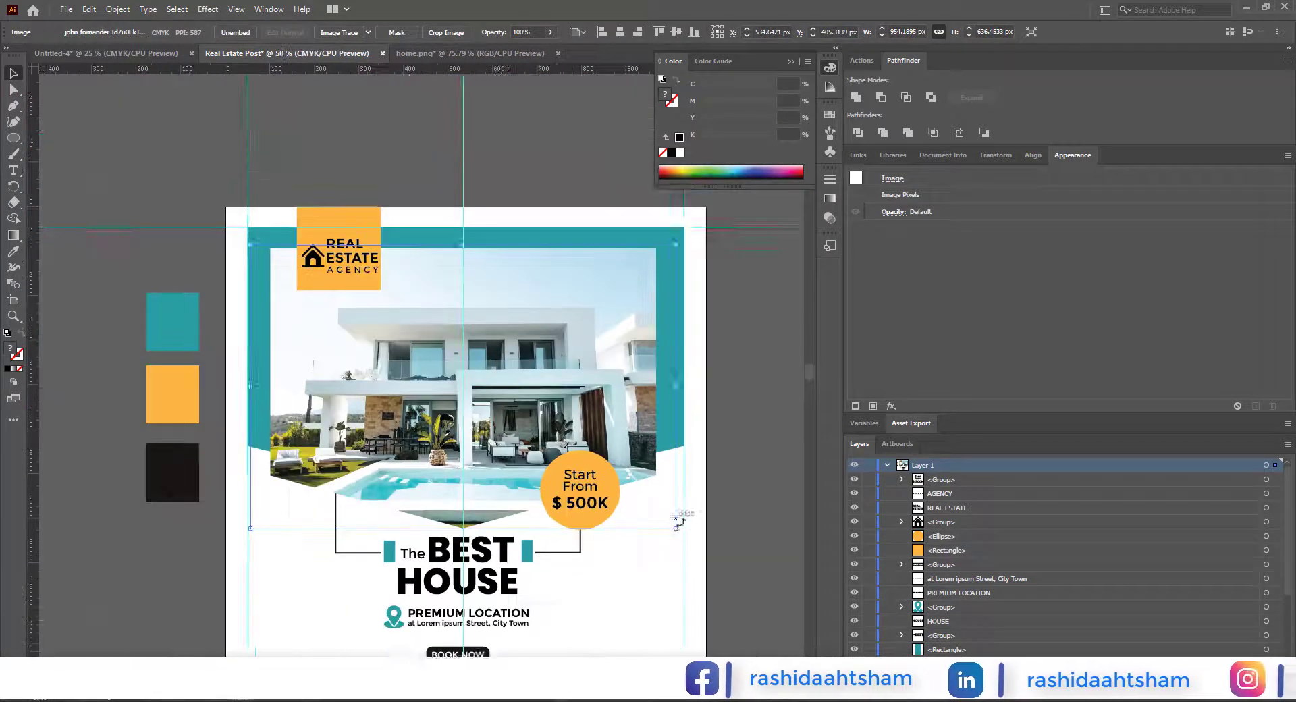
{"action": "left_click_drag", "start_coordinate": [680, 522], "coordinate": [678, 467]}
{"action": "mouse_move", "coordinate": [348, 698]}
{"action": "left_click", "coordinate": [351, 641]}
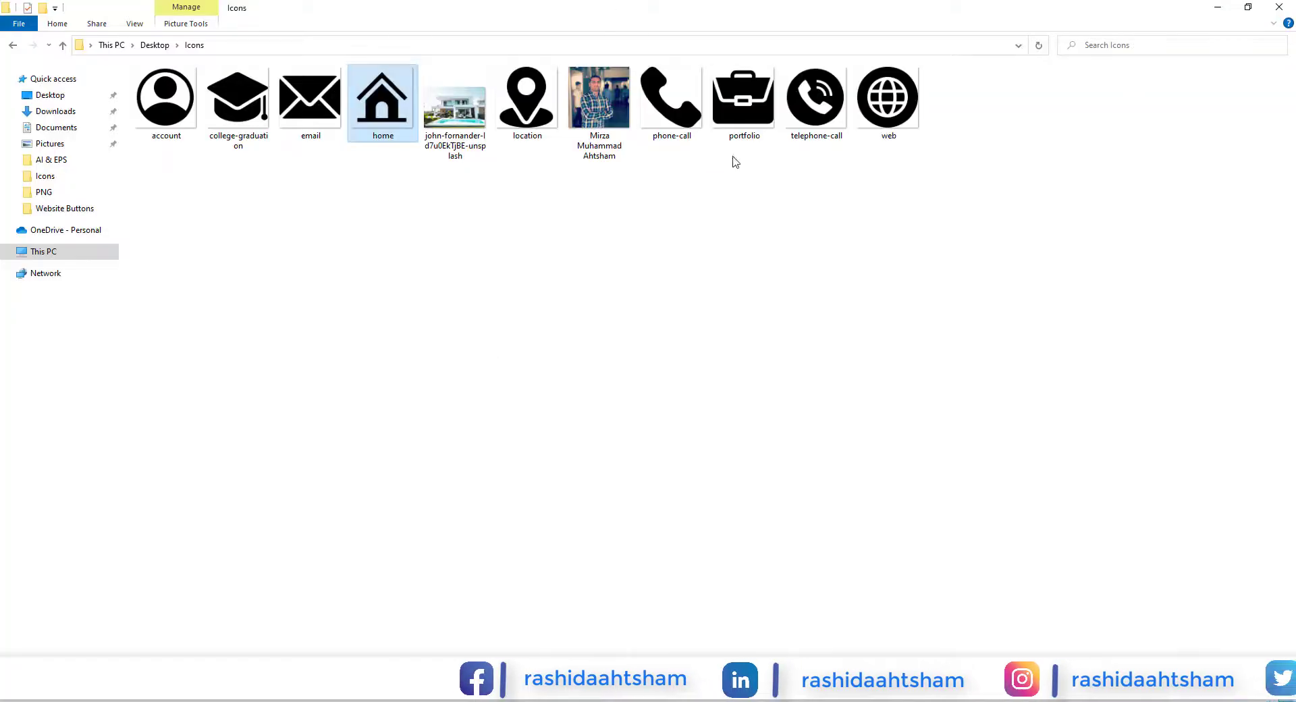
{"action": "left_click", "coordinate": [815, 98]}
{"action": "right_click", "coordinate": [818, 101]}
{"action": "mouse_move", "coordinate": [870, 313]}
{"action": "left_click", "coordinate": [1097, 315]}
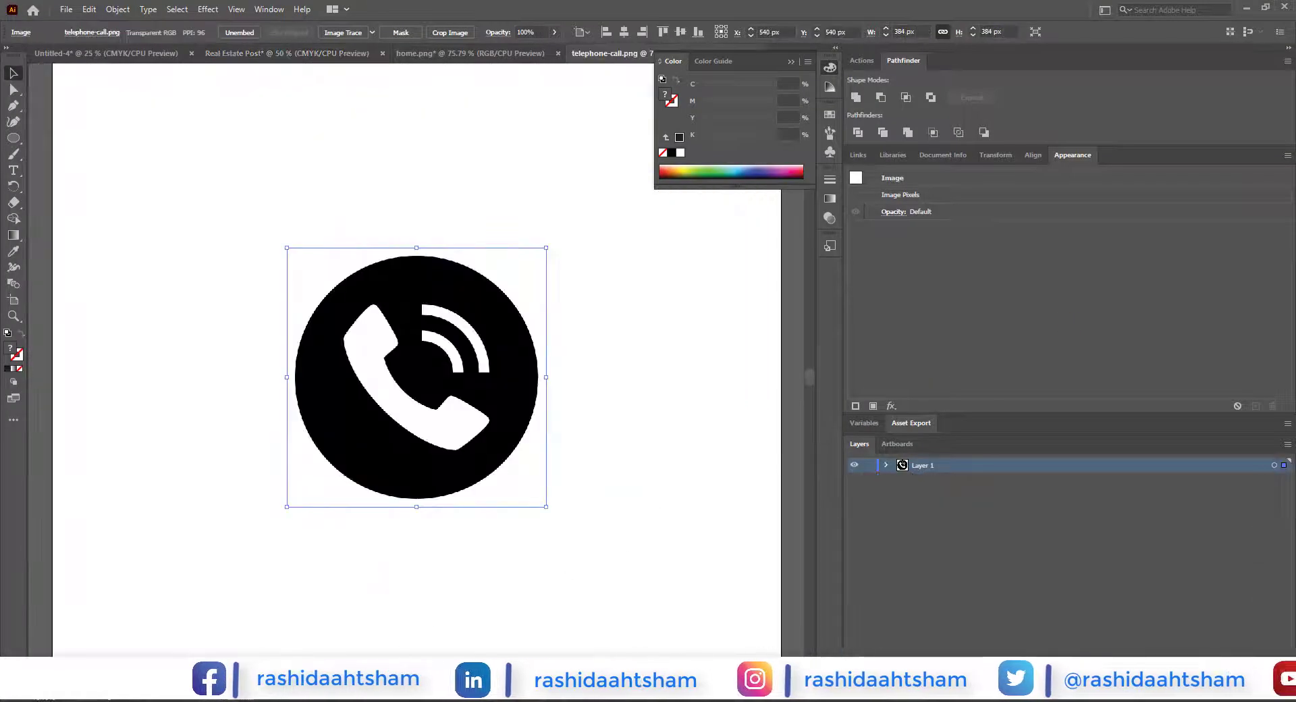
Step: Open the web icon from the Icons folder in Illustrator
{"action": "mouse_move", "coordinate": [348, 697]}
{"action": "left_click", "coordinate": [350, 627]}
{"action": "right_click", "coordinate": [902, 116]}
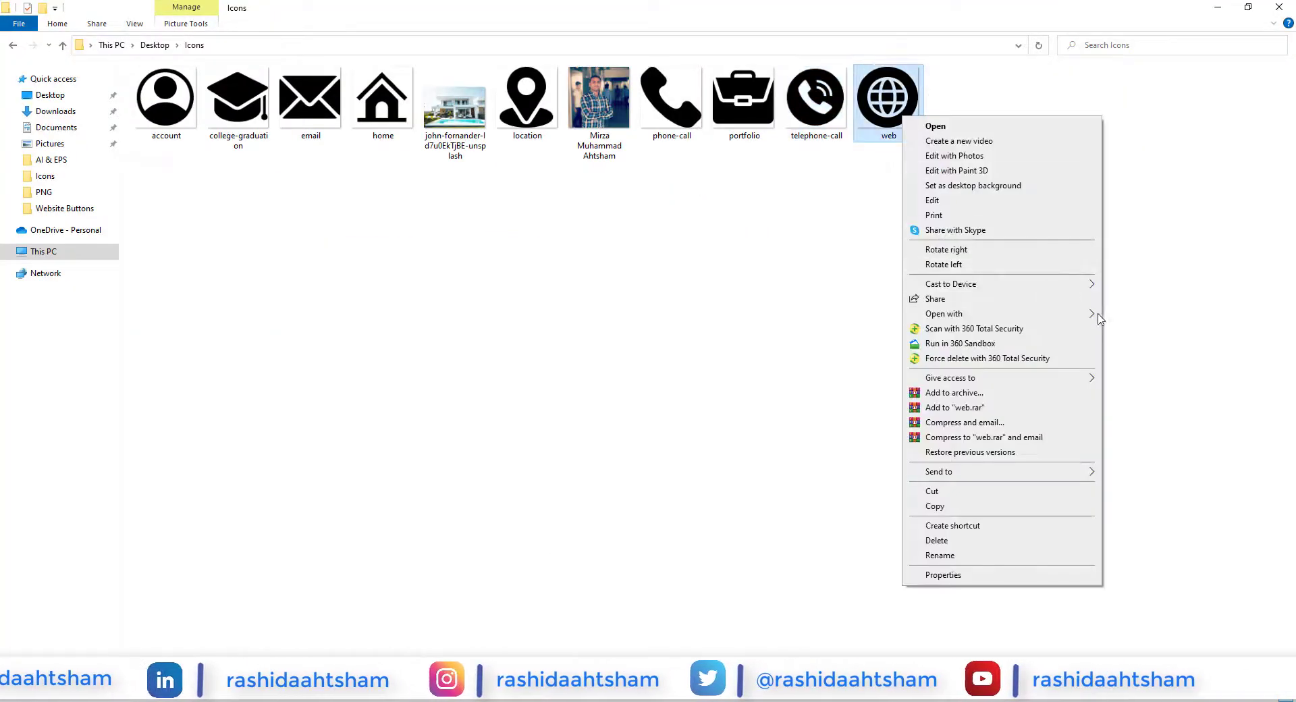
{"action": "mouse_move", "coordinate": [1097, 319]}
{"action": "left_click", "coordinate": [1141, 315]}
Step: Place the web globe icon in the Real Estate Post at the lower left margin guides, scaled to about 49 × 49 px
{"action": "left_click_drag", "start_coordinate": [460, 276], "coordinate": [319, 562]}
{"action": "left_click_drag", "start_coordinate": [379, 535], "coordinate": [341, 505]}
{"action": "scroll", "coordinate": [308, 612], "scroll_direction": "up", "scroll_amount": 1}
{"action": "scroll", "coordinate": [341, 505], "scroll_direction": "up", "scroll_amount": 1}
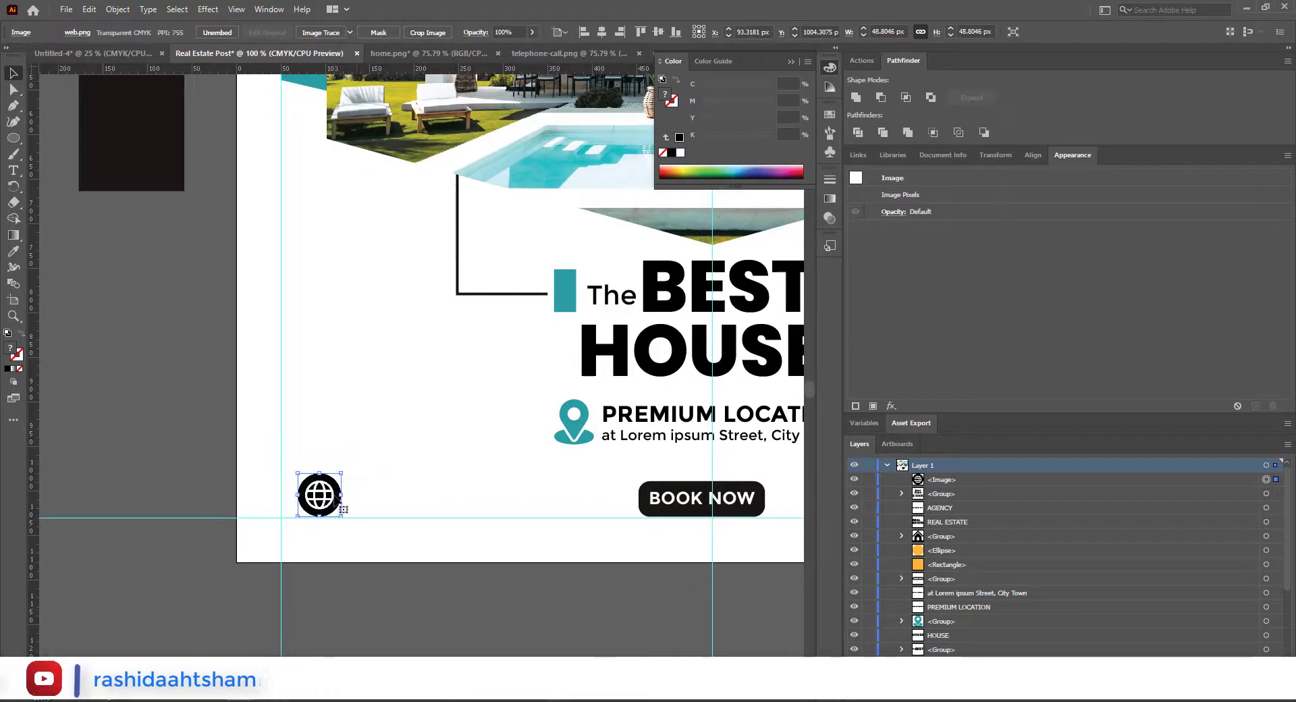
Step: Copy the telephone icon from telephone-call.png into the Real Estate Post and place it on the bottom guide beside the BOOK NOW button
{"action": "left_click", "coordinate": [210, 461]}
{"action": "scroll", "coordinate": [353, 526], "scroll_direction": "down", "scroll_amount": 2}
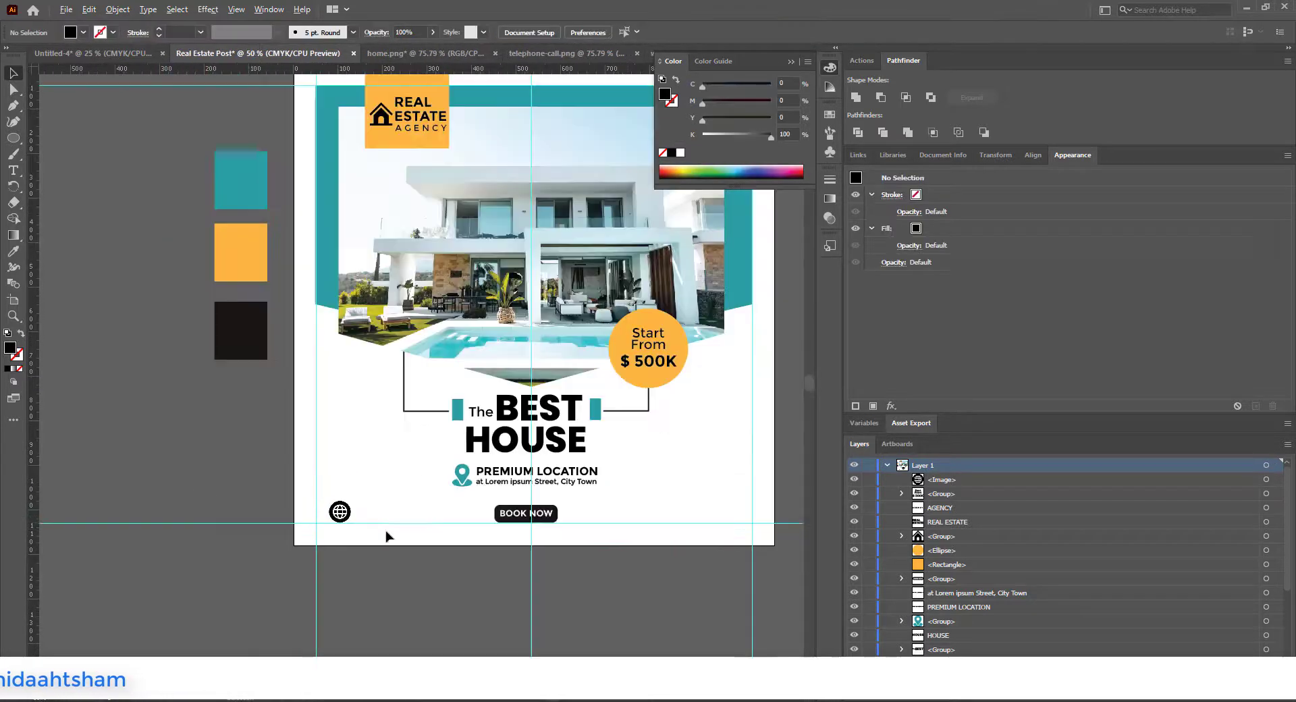
{"action": "left_click_drag", "start_coordinate": [385, 535], "coordinate": [297, 536]}
{"action": "left_click", "coordinate": [790, 62]}
{"action": "left_click", "coordinate": [571, 53]}
{"action": "left_click", "coordinate": [511, 397]}
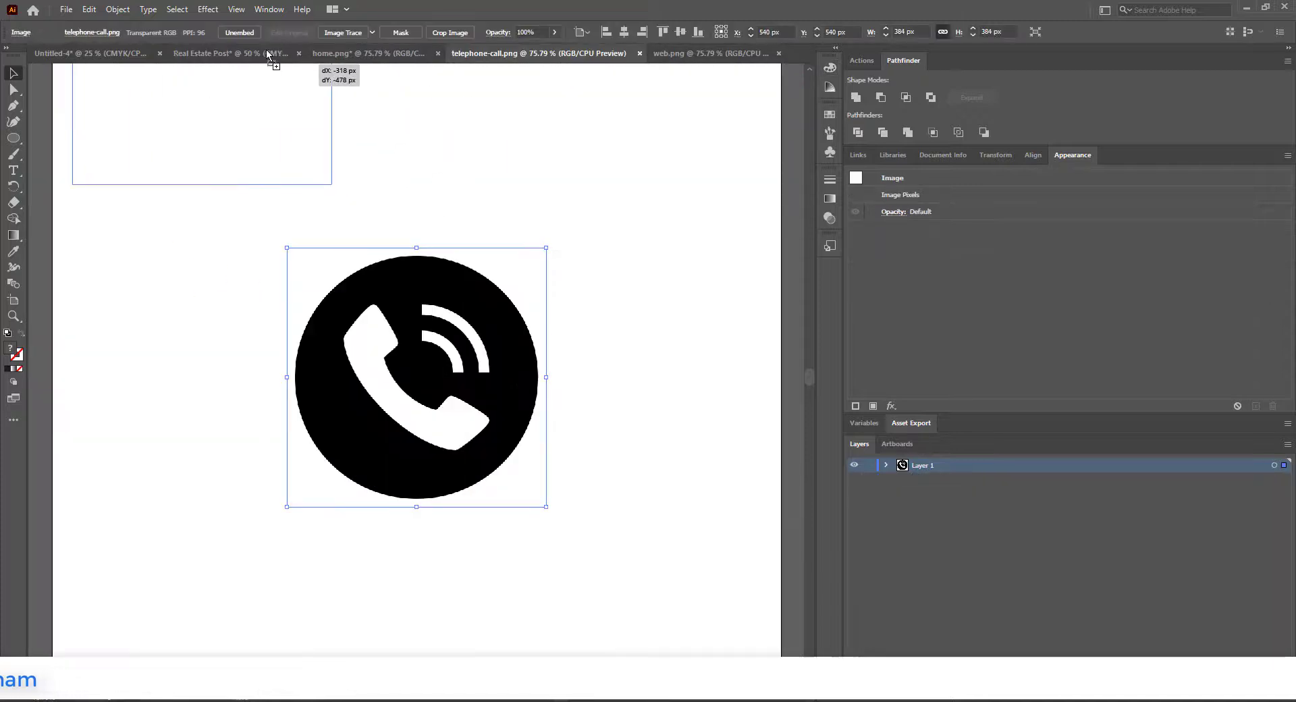
{"action": "left_click_drag", "start_coordinate": [268, 55], "coordinate": [512, 487]}
{"action": "scroll", "coordinate": [513, 488], "scroll_direction": "up", "scroll_amount": 2}
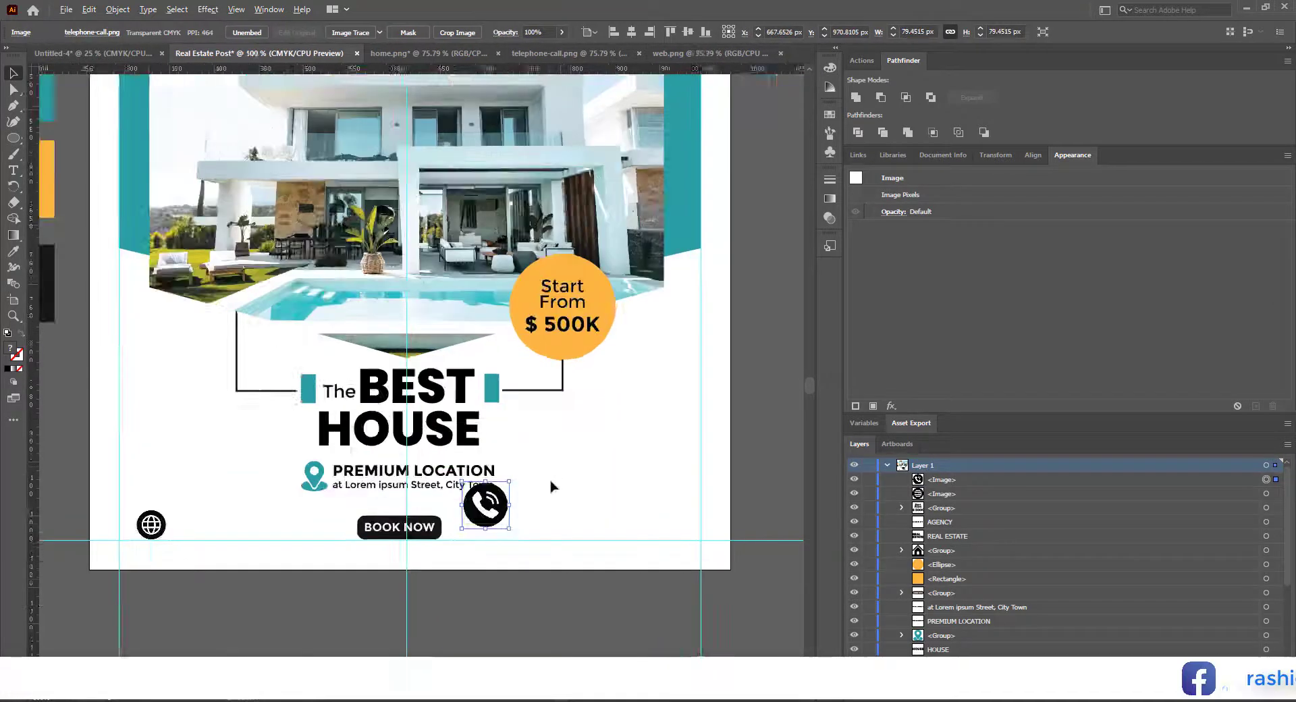
{"action": "scroll", "coordinate": [564, 447], "scroll_direction": "up", "scroll_amount": 1}
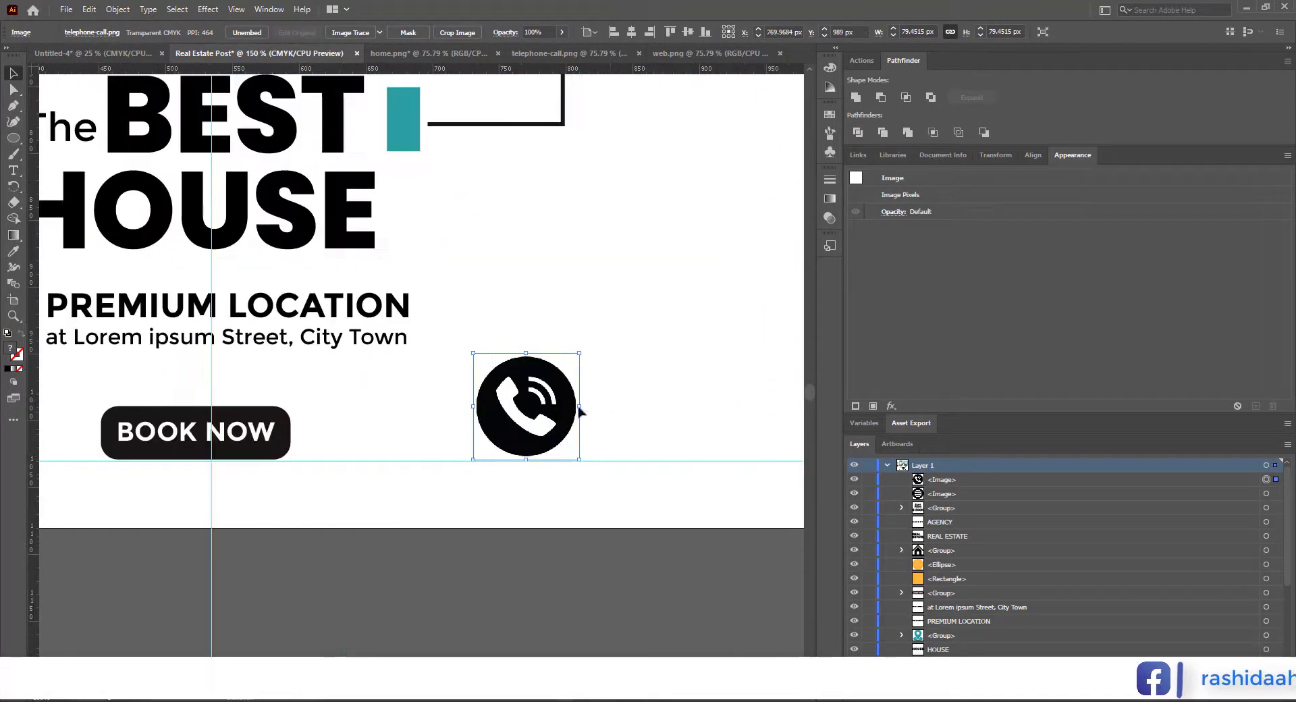
{"action": "scroll", "coordinate": [584, 386], "scroll_direction": "down", "scroll_amount": 3}
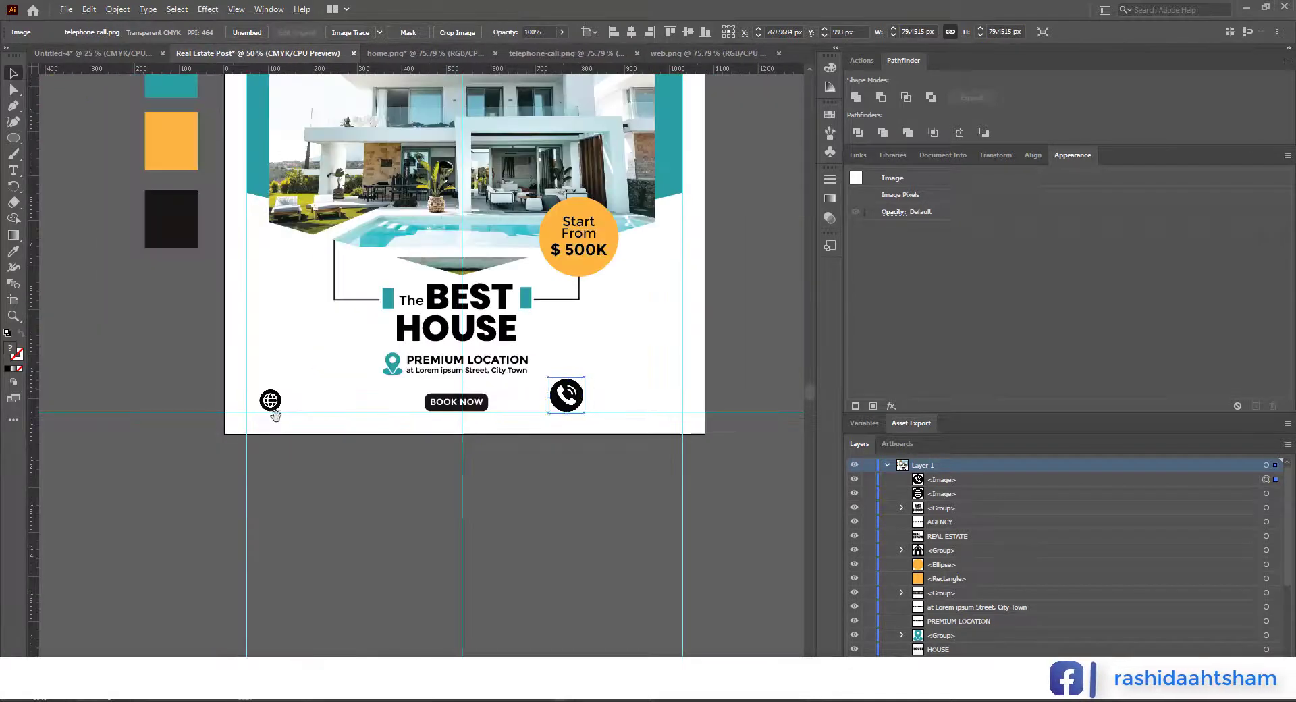
Step: Image Trace and expand the web globe icon, and delete the white shapes from the traced artwork
{"action": "scroll", "coordinate": [268, 413], "scroll_direction": "up", "scroll_amount": 4}
{"action": "left_click", "coordinate": [272, 396]}
{"action": "left_click", "coordinate": [354, 34]}
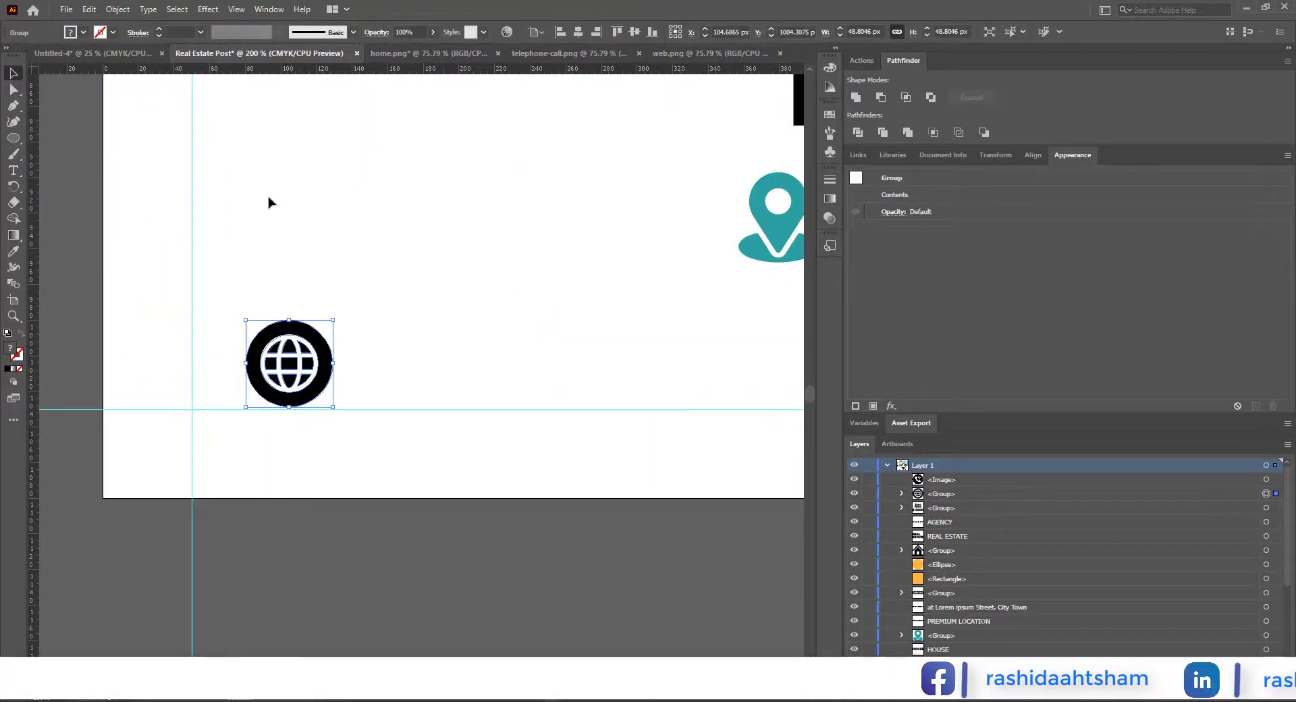
{"action": "left_click", "coordinate": [268, 198]}
{"action": "left_click", "coordinate": [327, 325]}
{"action": "key", "text": "Delete"}
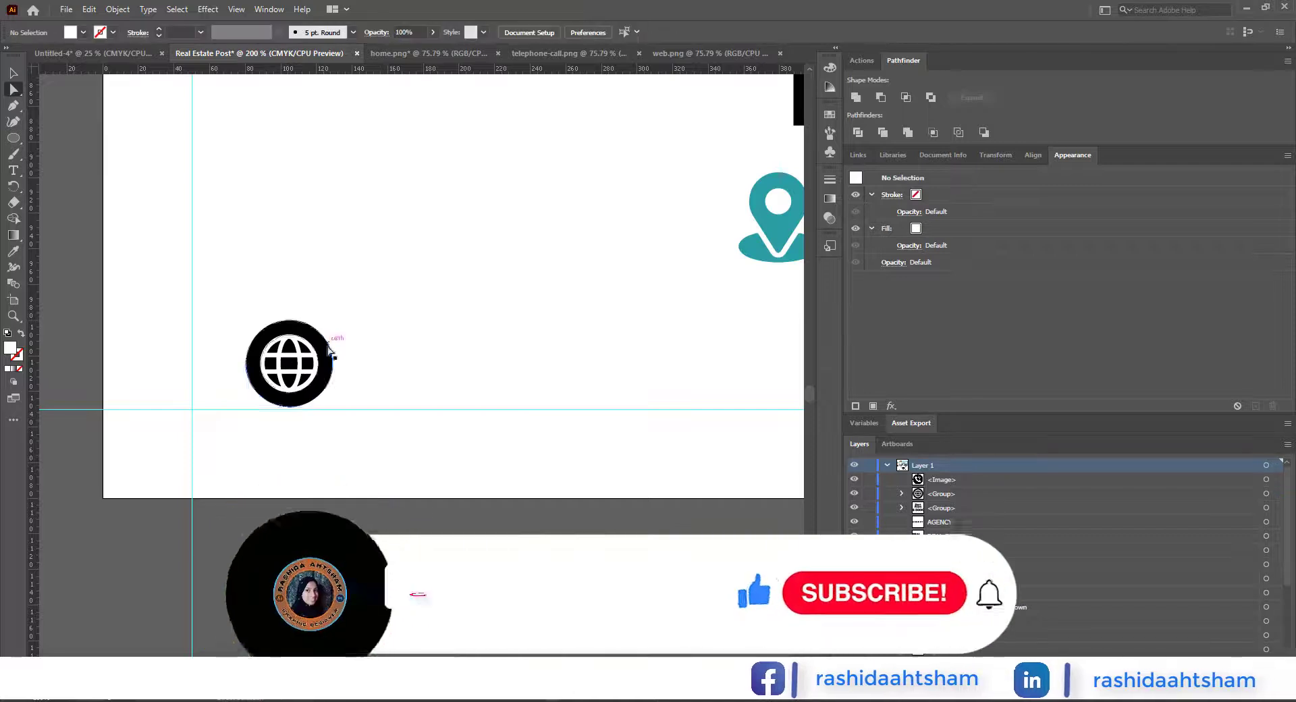
{"action": "left_click", "coordinate": [281, 344]}
{"action": "key", "text": "Delete"}
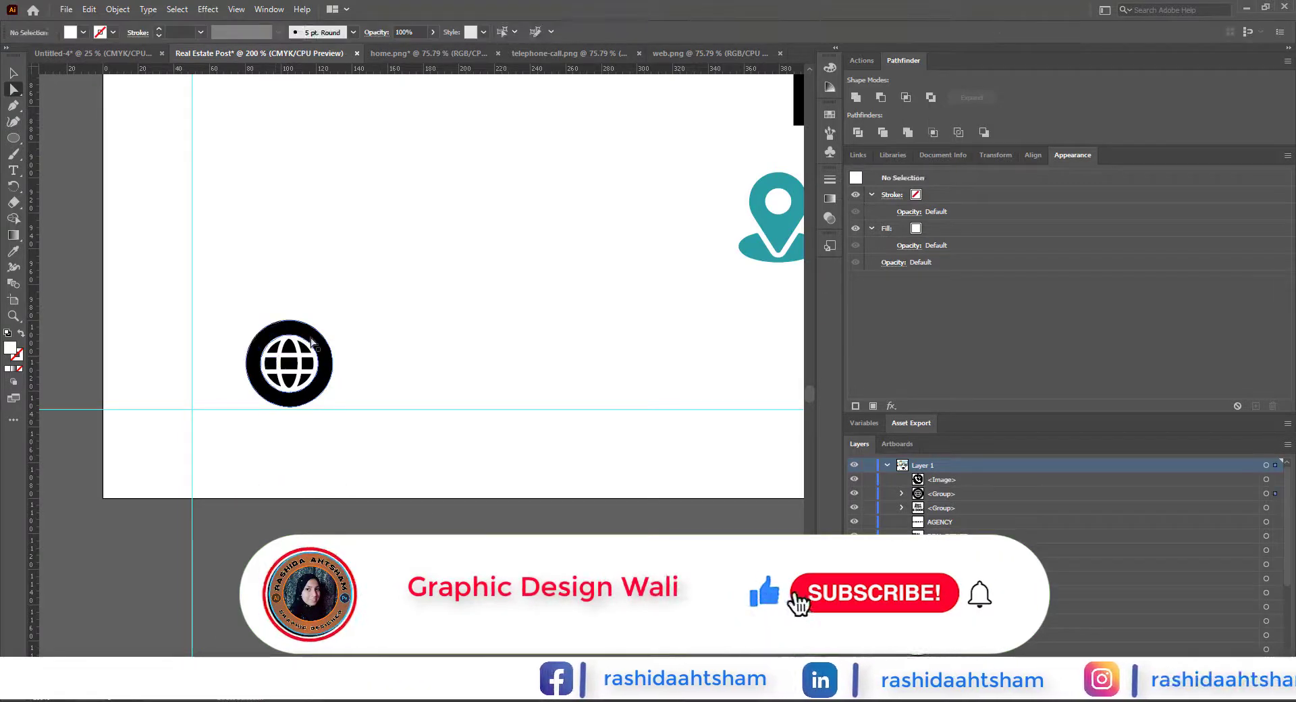
Step: Recolour the traced globe icon's shape with the black sampled from the BEST headline
{"action": "key", "text": "v"}
{"action": "left_click", "coordinate": [288, 325]}
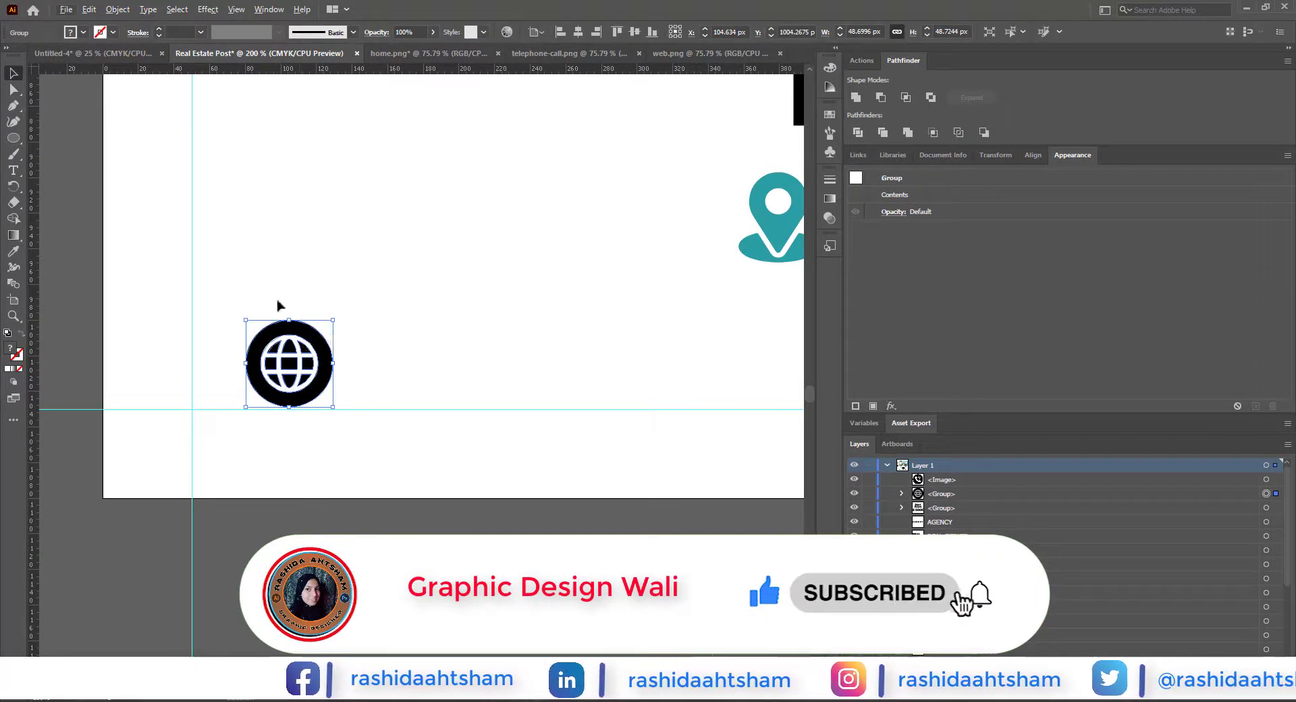
{"action": "scroll", "coordinate": [278, 304], "scroll_direction": "down", "scroll_amount": 2}
{"action": "double_click", "coordinate": [307, 324]}
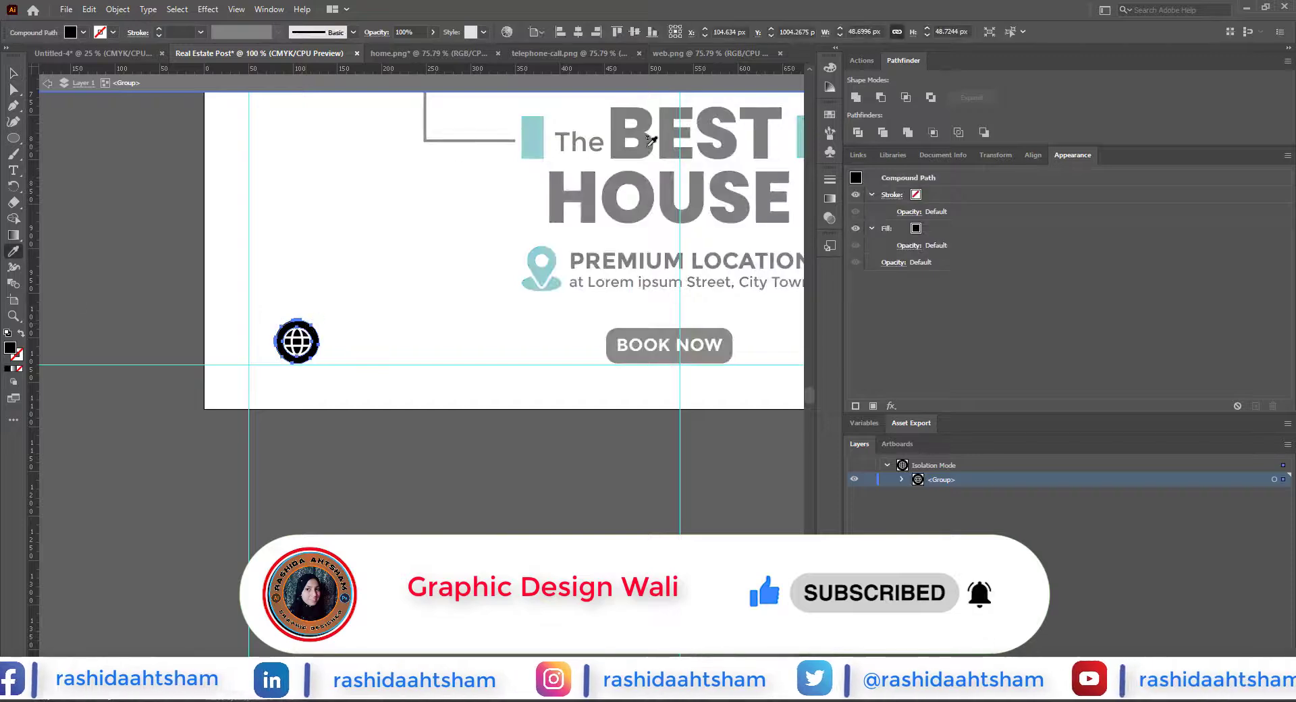
{"action": "double_click", "coordinate": [133, 272]}
Step: Add a horizontal guide along the upper edge of the globe icon
{"action": "scroll", "coordinate": [283, 351], "scroll_direction": "up", "scroll_amount": 1}
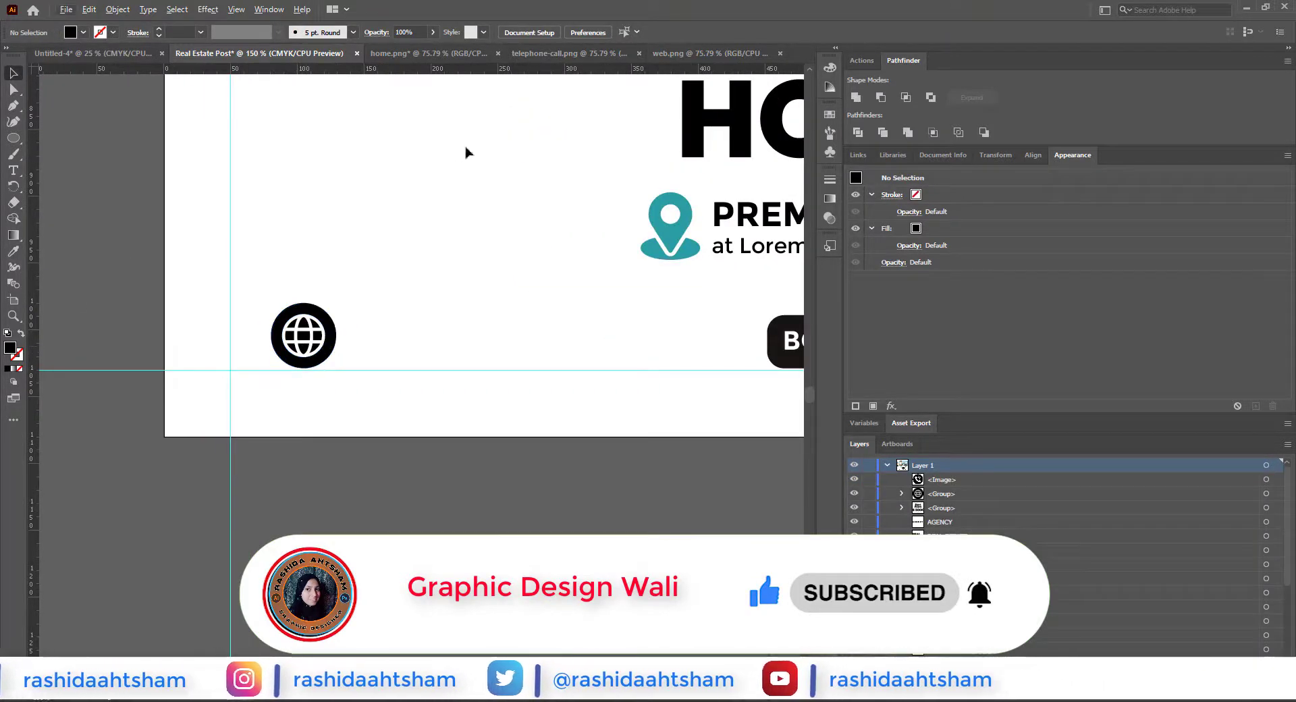
{"action": "left_click_drag", "start_coordinate": [487, 304], "coordinate": [489, 304]}
{"action": "scroll", "coordinate": [353, 321], "scroll_direction": "down", "scroll_amount": 2}
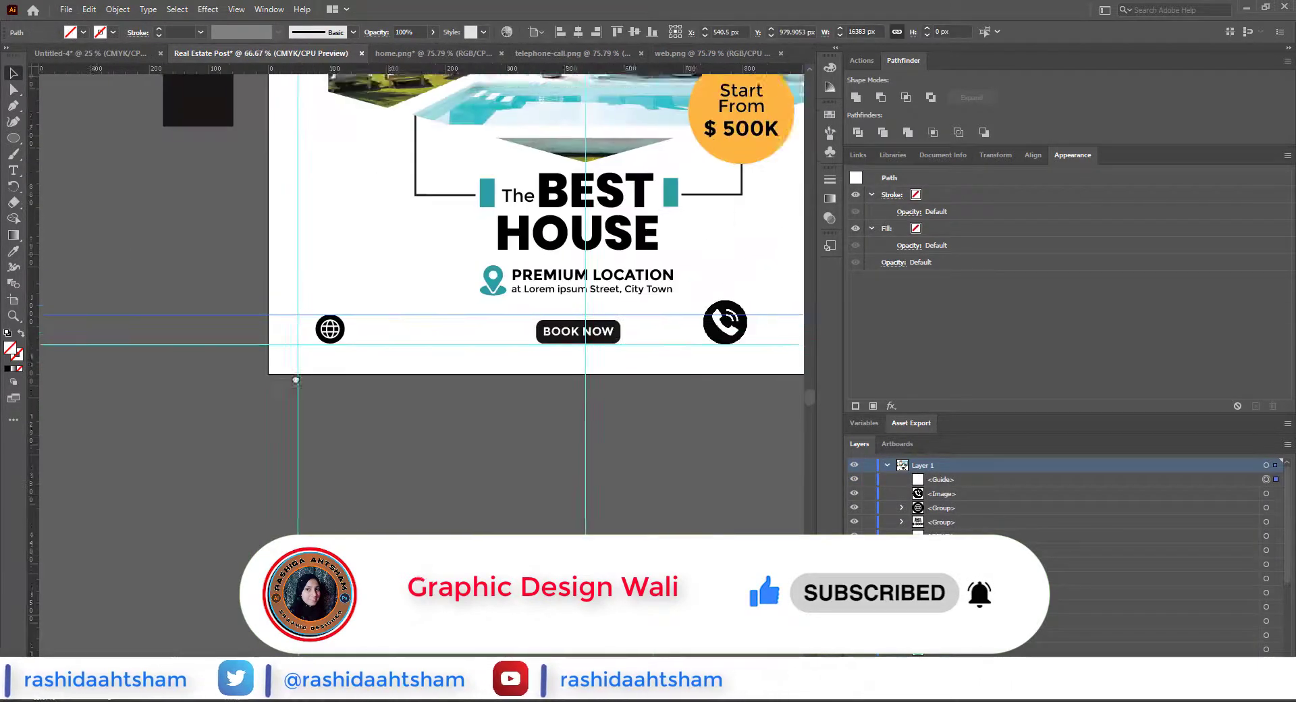
Step: Scale the telephone icon to about 54.5 px so it fits between the two horizontal guides, and Image Trace and expand it
{"action": "left_click_drag", "start_coordinate": [742, 337], "coordinate": [453, 327]}
{"action": "left_click", "coordinate": [457, 342]}
{"action": "scroll", "coordinate": [452, 327], "scroll_direction": "up", "scroll_amount": 3}
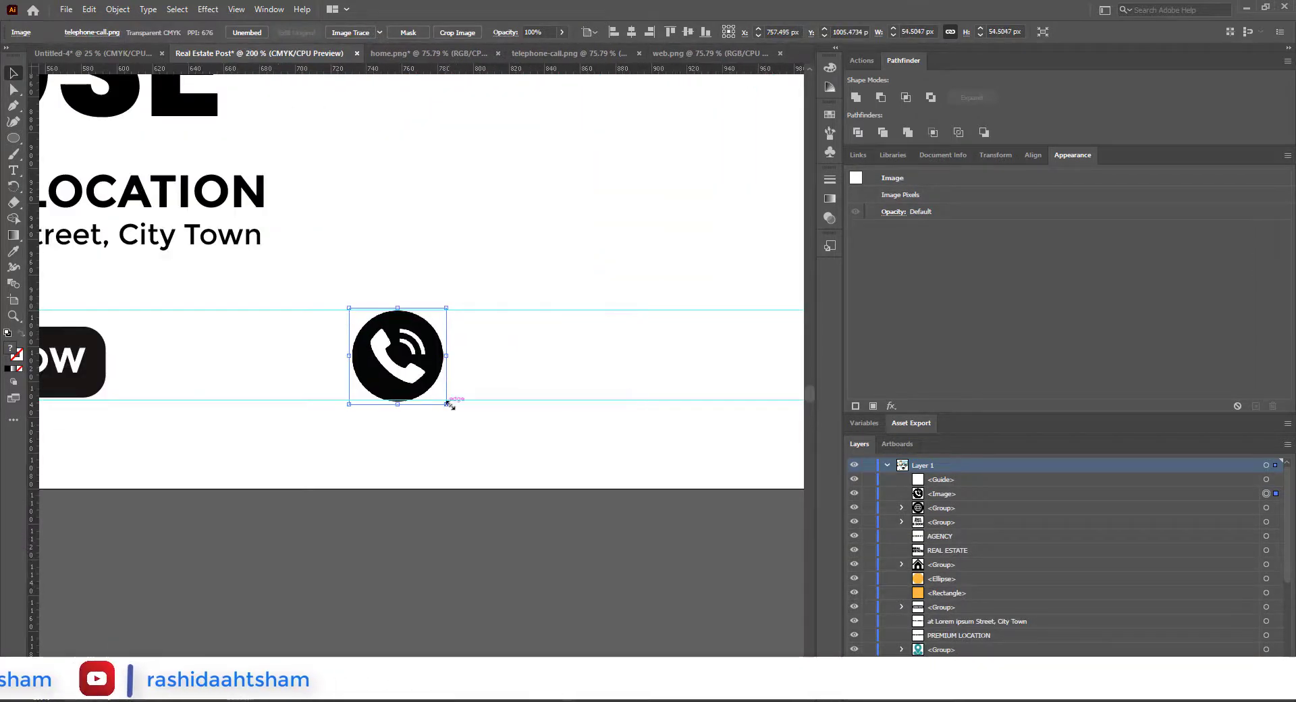
{"action": "left_click", "coordinate": [494, 553]}
{"action": "left_click", "coordinate": [363, 34]}
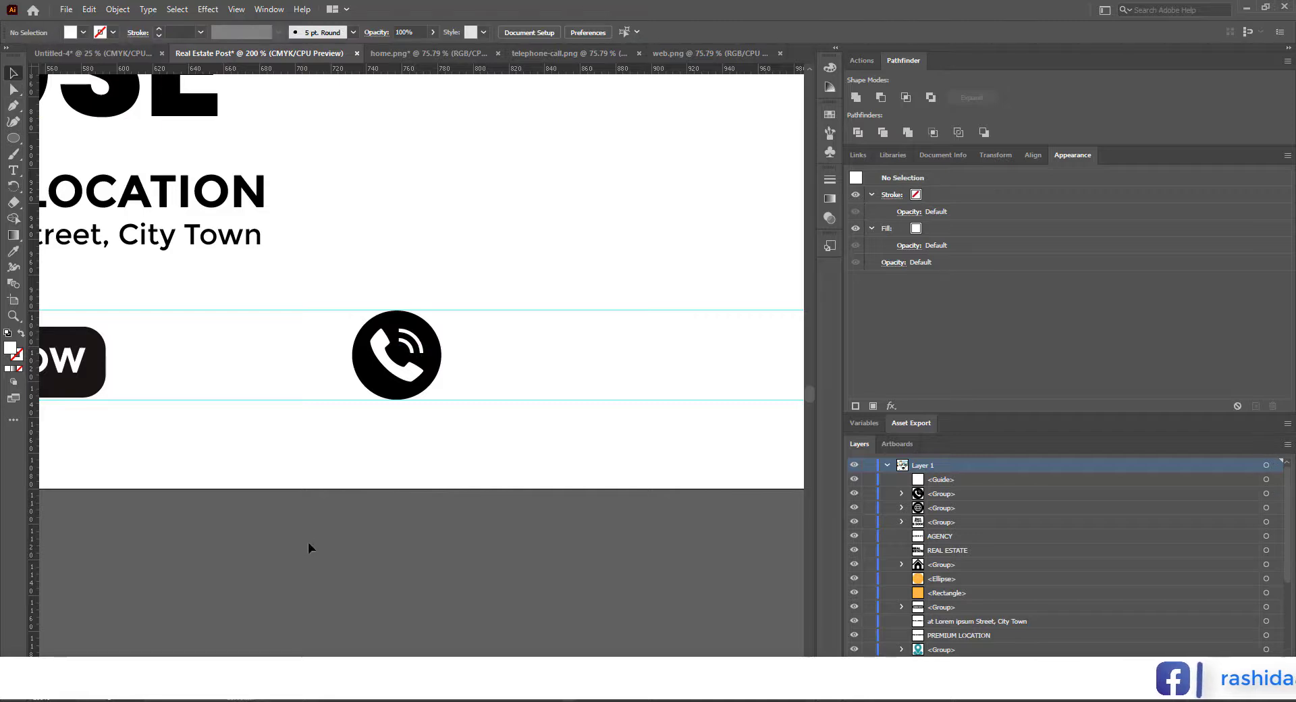
{"action": "scroll", "coordinate": [308, 547], "scroll_direction": "down", "scroll_amount": 2}
{"action": "left_click_drag", "start_coordinate": [291, 480], "coordinate": [619, 447]}
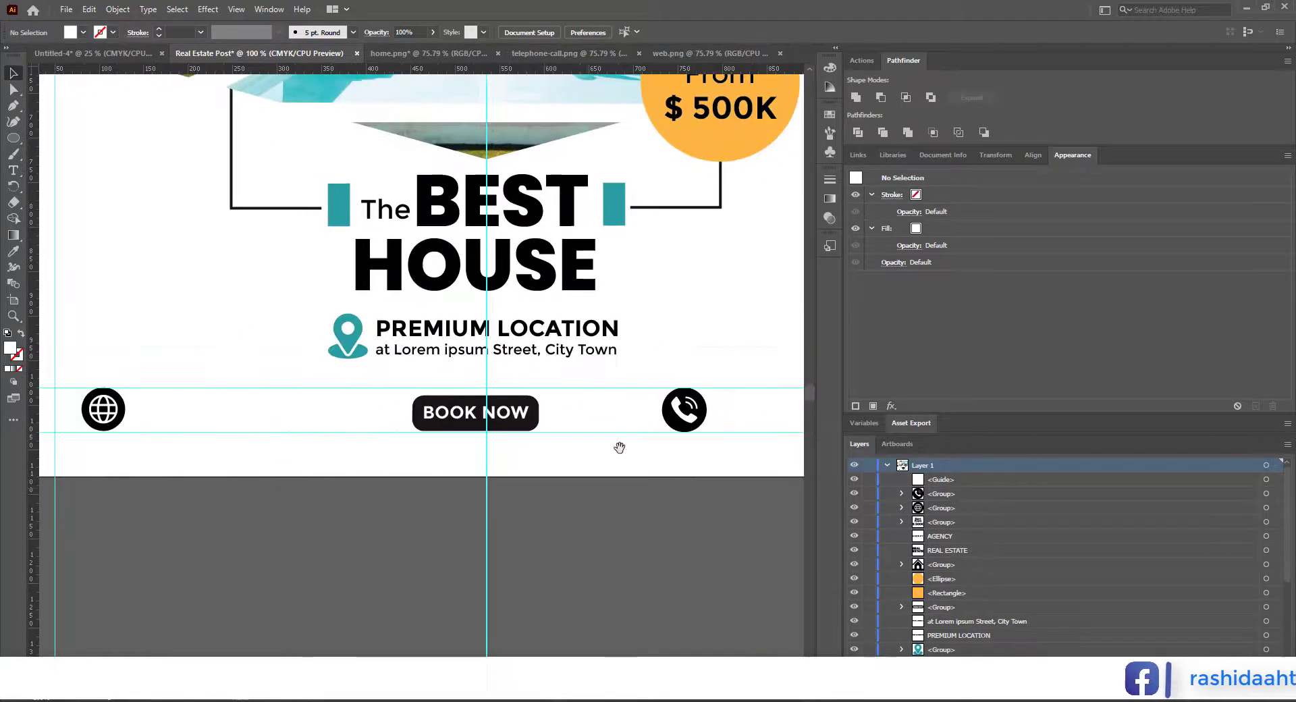
{"action": "left_click", "coordinate": [169, 407]}
{"action": "type", "text": "www.you"}
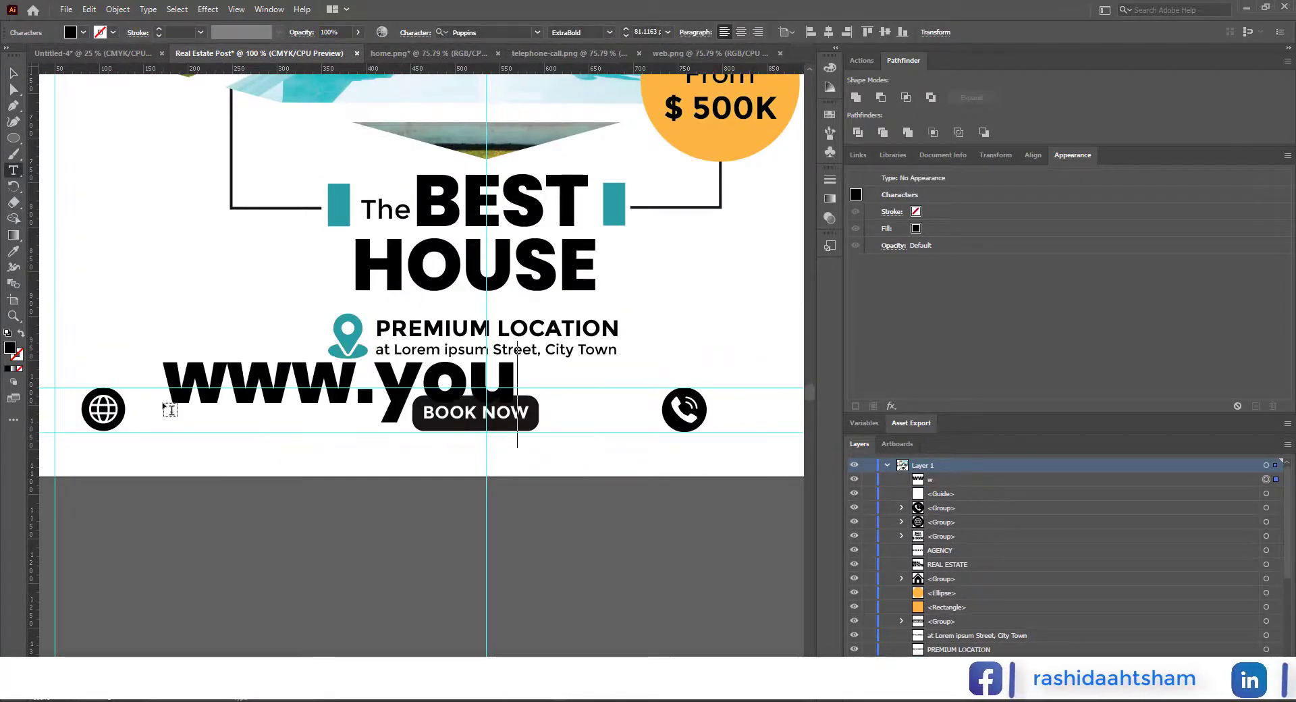
{"action": "type", "text": "rwebsite.com"}
{"action": "key", "text": "Escape"}
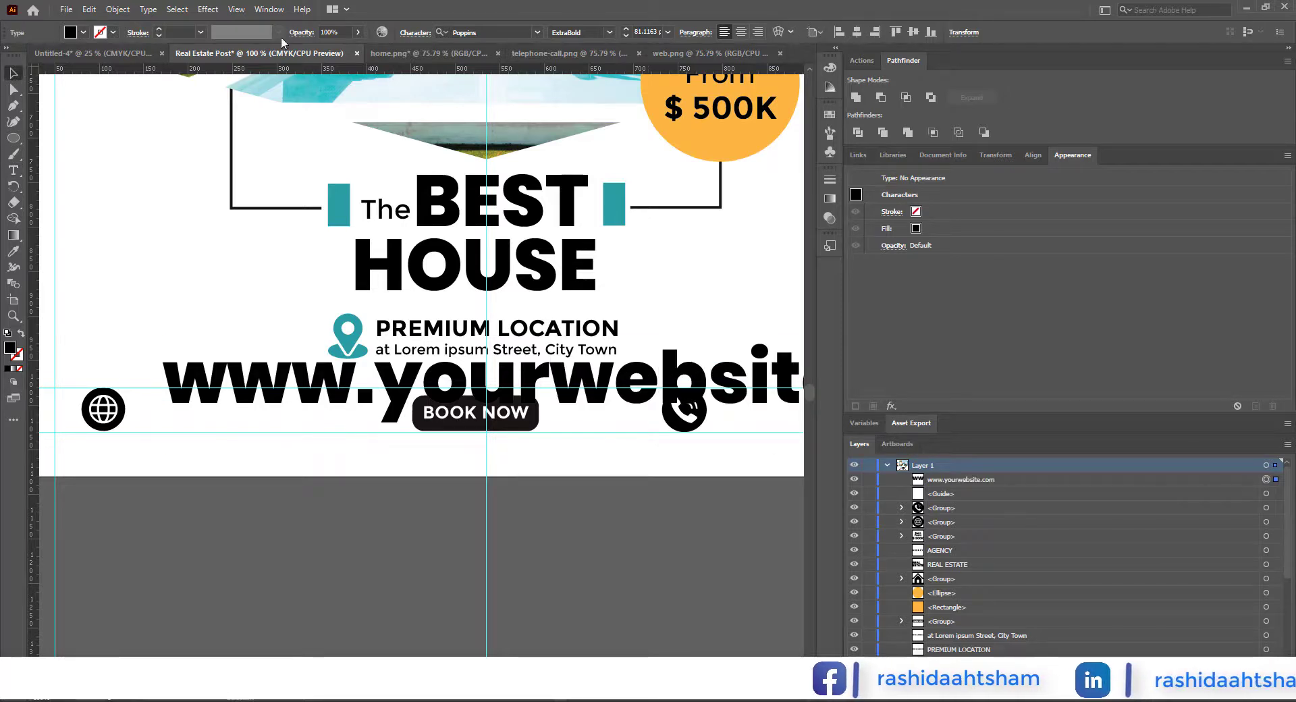
Step: Set the website text to Montserrat Regular at 18 pt and position it right beside the globe icon
{"action": "left_click", "coordinate": [498, 33]}
{"action": "type", "text": "mon"}
{"action": "key", "text": "Down"}
{"action": "key", "text": "Down"}
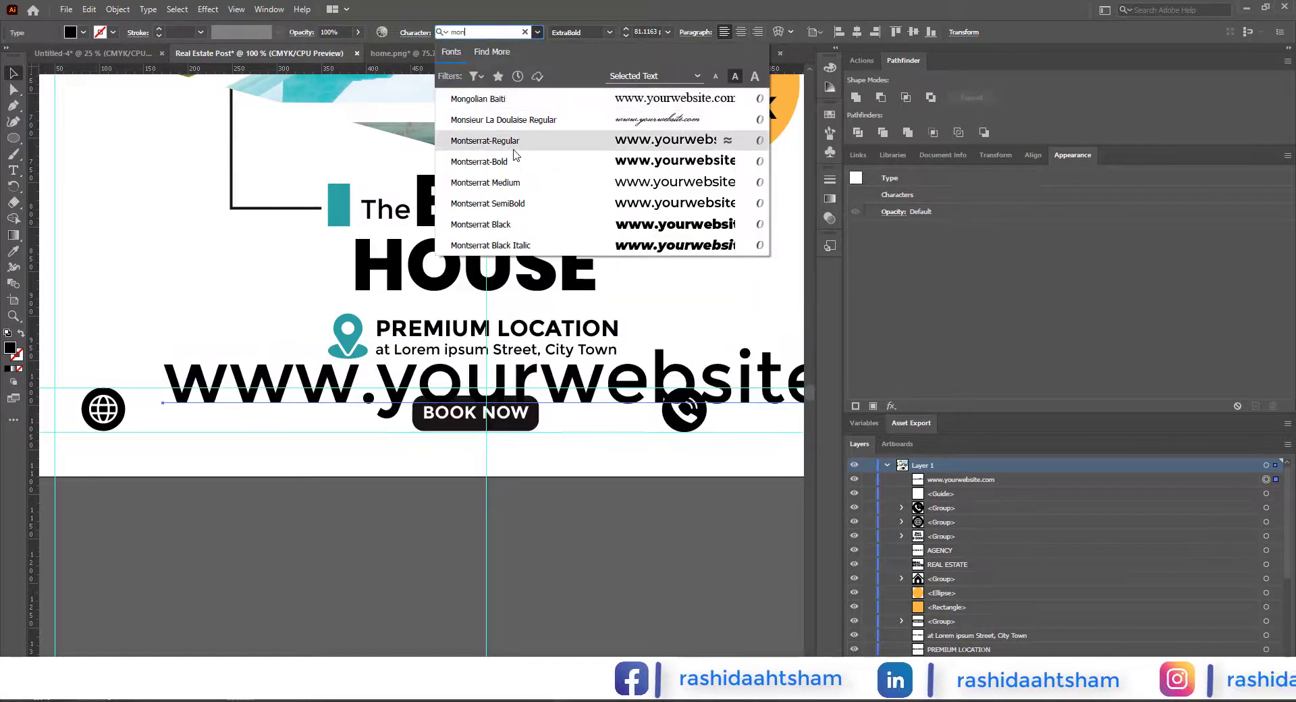
{"action": "key", "text": "Return"}
{"action": "left_click", "coordinate": [667, 32]}
{"action": "left_click", "coordinate": [685, 184]}
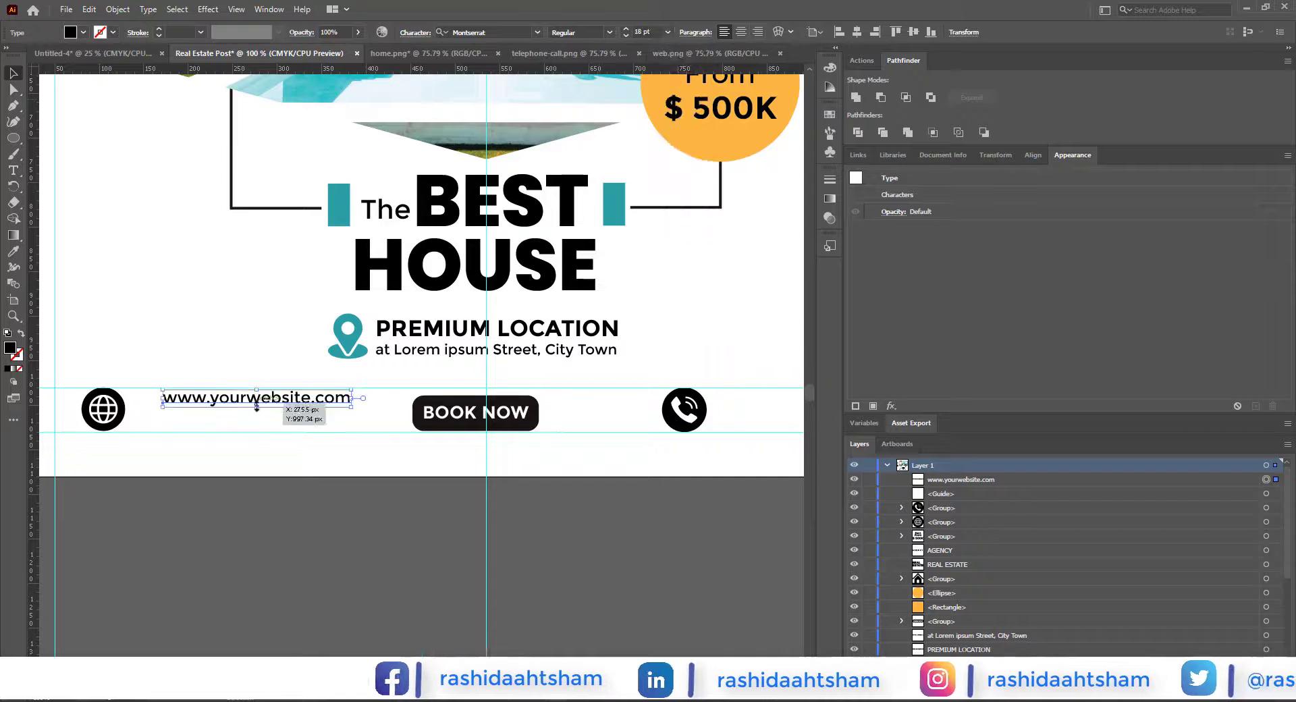
{"action": "left_click_drag", "start_coordinate": [349, 407], "coordinate": [322, 417]}
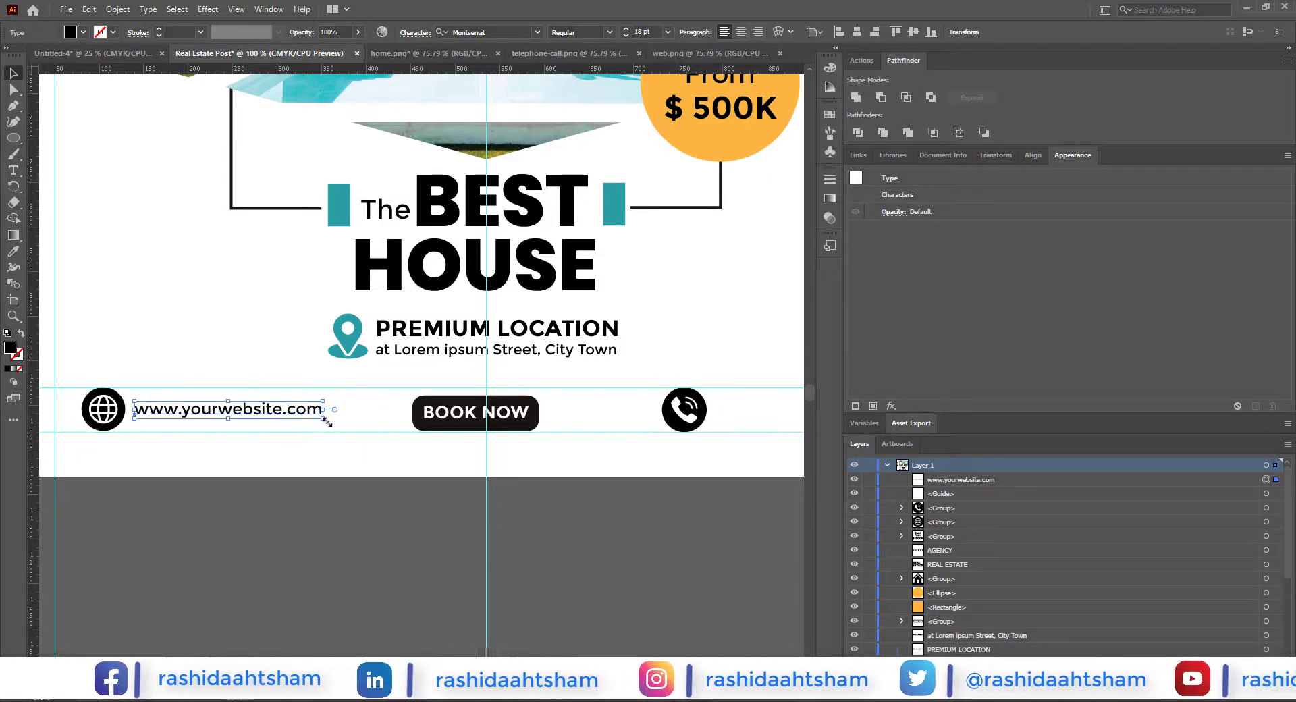
Step: Duplicate the website text beside the telephone icon and replace its wording with the phone number
{"action": "key", "text": "ctrl+minus"}
{"action": "left_click_drag", "start_coordinate": [235, 429], "coordinate": [613, 428]}
{"action": "double_click", "coordinate": [613, 428]}
{"action": "key", "text": "ctrl+a"}
{"action": "type", "text": "01"}
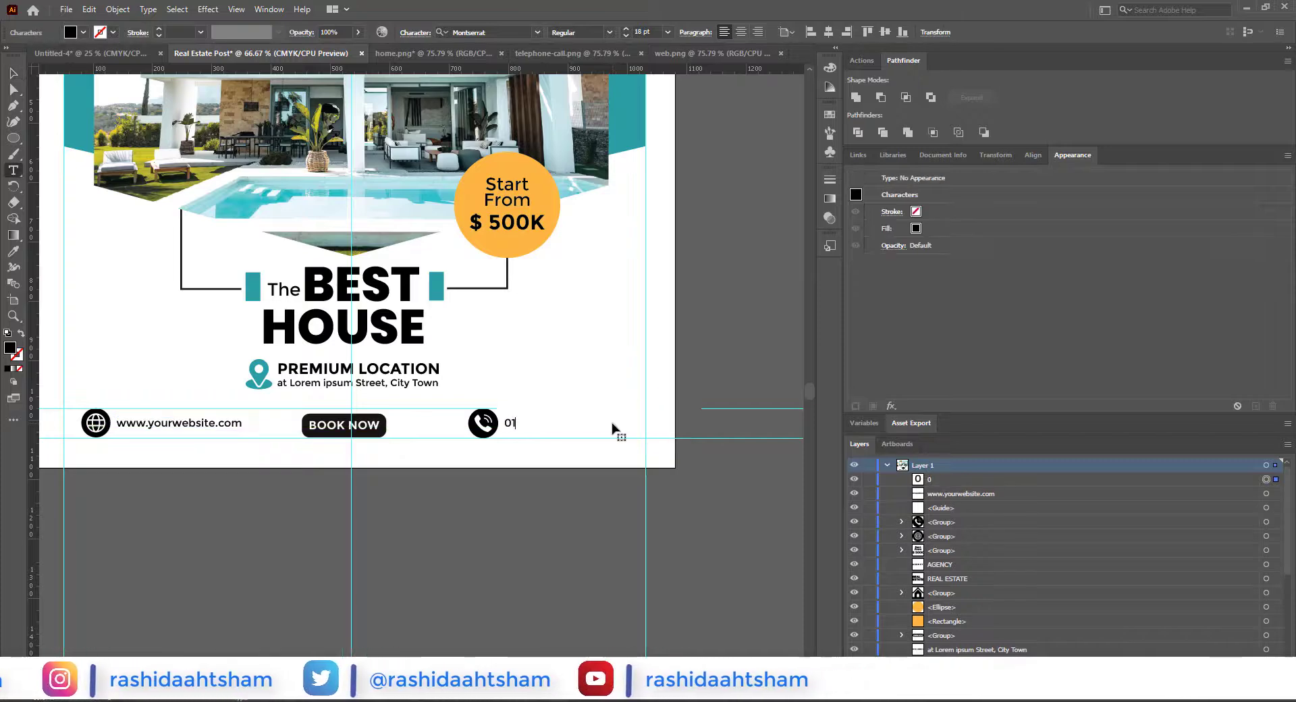
{"action": "type", "text": "23 456 789"}
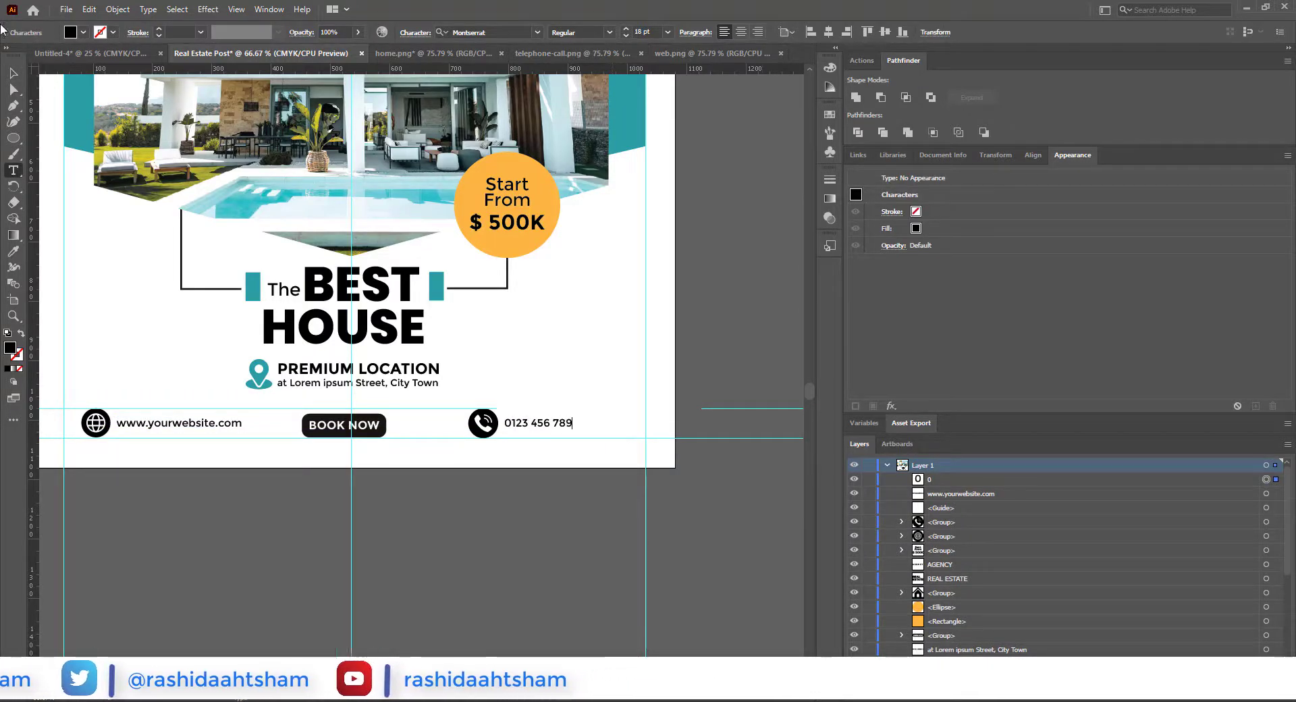
Step: Enlarge the website and phone number texts to 23 pt and align each one vertically with its icon
{"action": "key", "text": "Escape"}
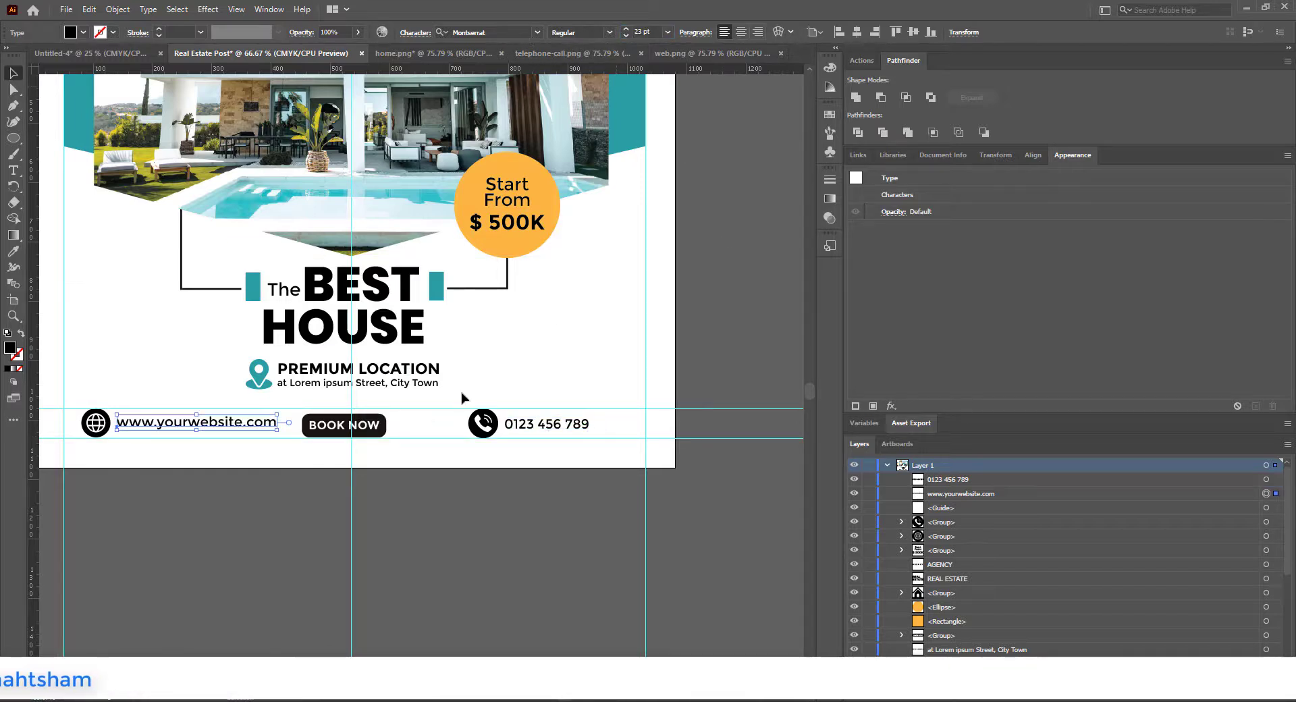
{"action": "left_click", "coordinate": [533, 544]}
{"action": "left_click_drag", "start_coordinate": [533, 544], "coordinate": [654, 538]}
{"action": "scroll", "coordinate": [280, 475], "scroll_direction": "up", "scroll_amount": 2}
{"action": "left_click_drag", "start_coordinate": [294, 346], "coordinate": [297, 347]}
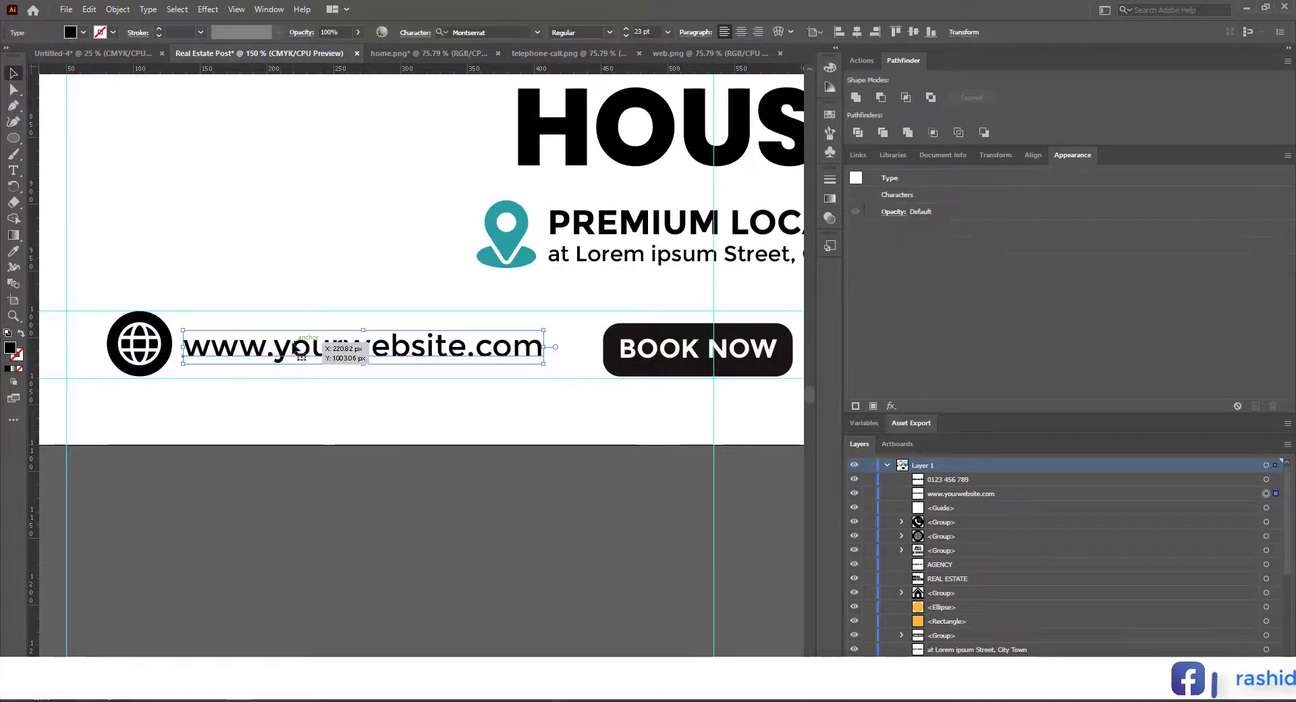
{"action": "left_click_drag", "start_coordinate": [749, 432], "coordinate": [513, 451]}
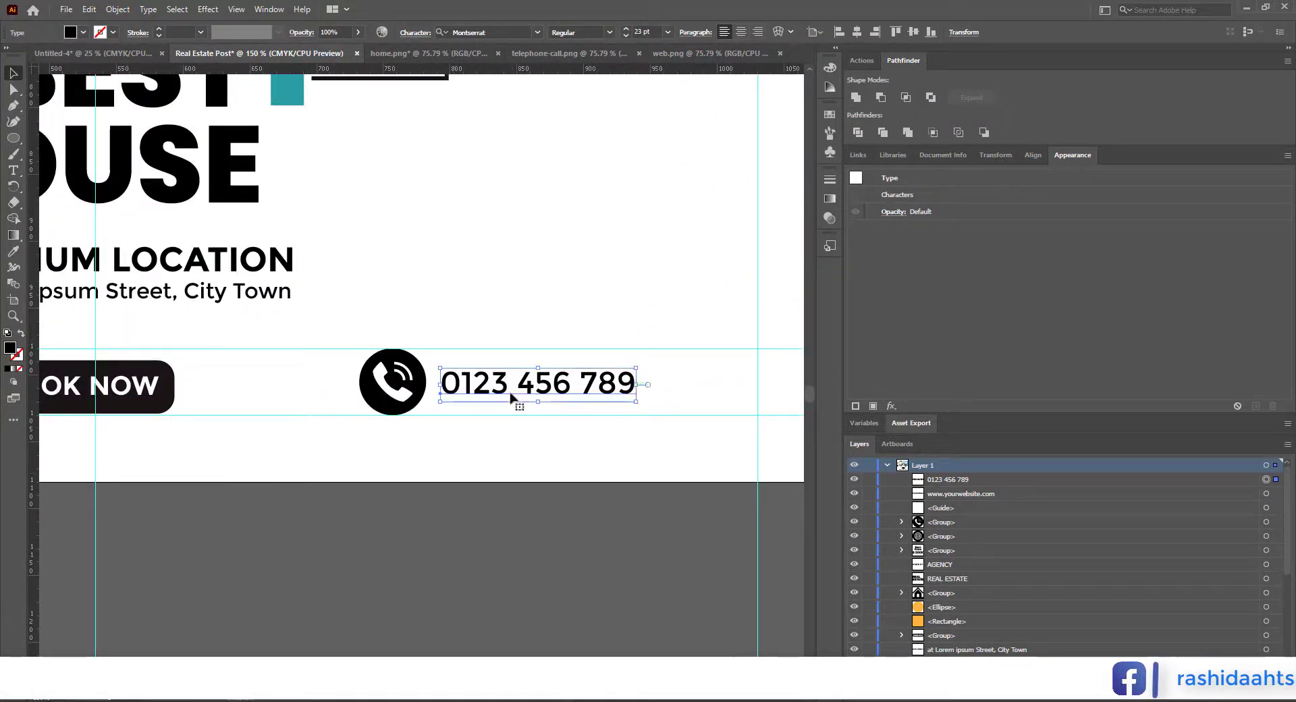
{"action": "left_click", "coordinate": [593, 585]}
{"action": "scroll", "coordinate": [592, 585], "scroll_direction": "down", "scroll_amount": 5}
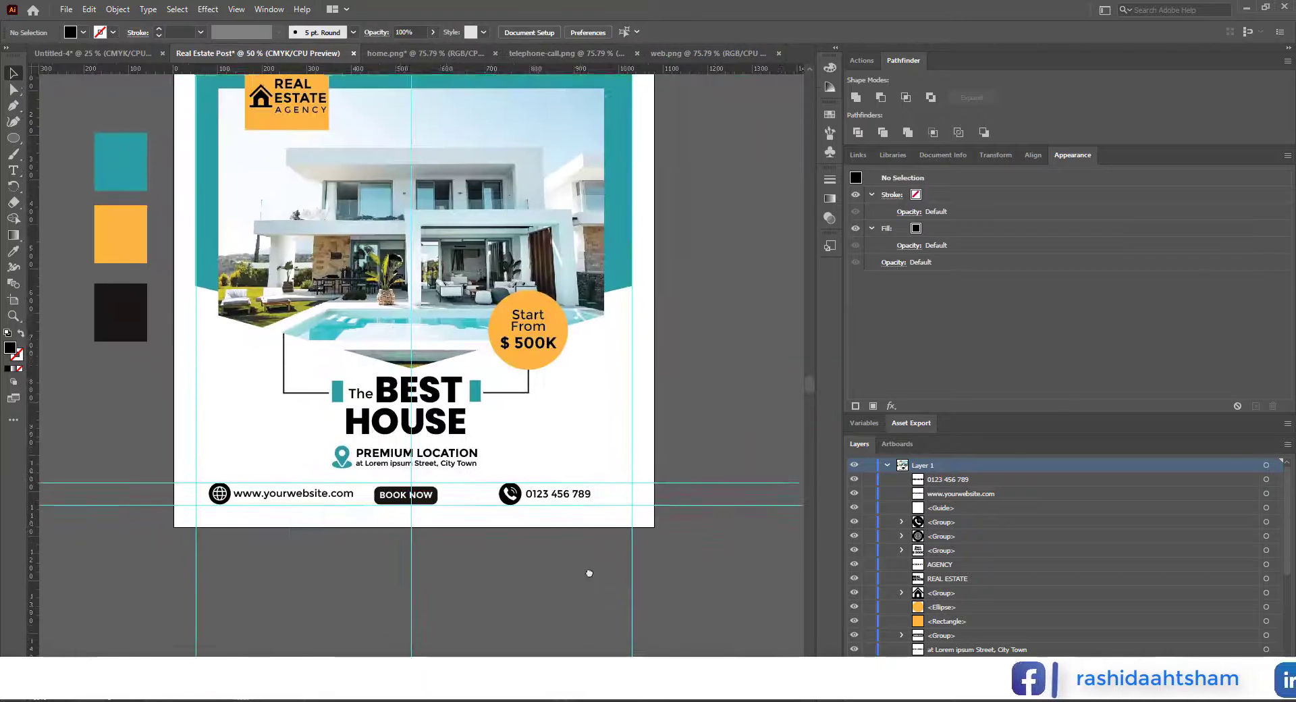
Step: Draw a black circle about 6 px wide outside the artboard and duplicate it downward into an evenly spaced column of five dots
{"action": "scroll", "coordinate": [246, 573], "scroll_direction": "up", "scroll_amount": 4}
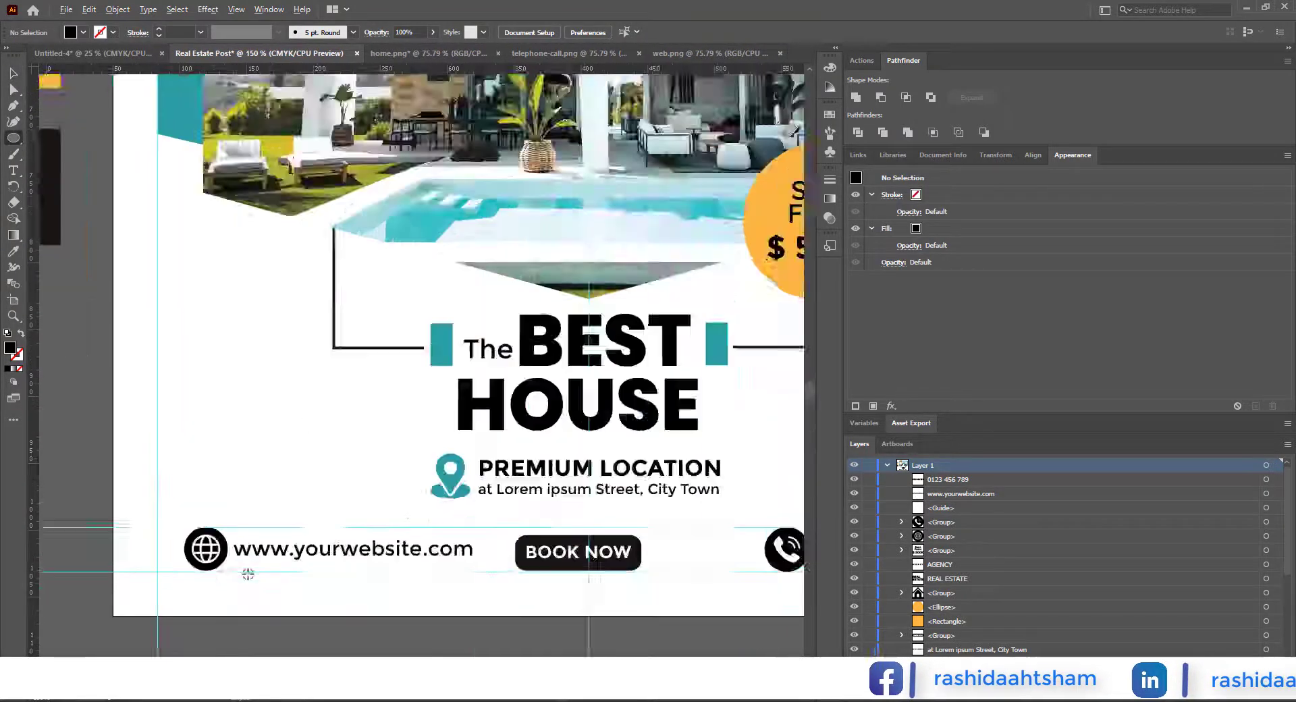
{"action": "scroll", "coordinate": [289, 428], "scroll_direction": "down", "scroll_amount": 5}
{"action": "scroll", "coordinate": [146, 426], "scroll_direction": "up", "scroll_amount": 1}
{"action": "left_click_drag", "start_coordinate": [218, 377], "coordinate": [222, 381]}
{"action": "left_click", "coordinate": [13, 72]}
{"action": "scroll", "coordinate": [220, 472], "scroll_direction": "up", "scroll_amount": 3}
{"action": "left_click_drag", "start_coordinate": [221, 195], "coordinate": [221, 217]}
{"action": "key", "text": "ctrl+d"}
{"action": "key", "text": "ctrl+d"}
{"action": "key", "text": "ctrl+d"}
Step: Duplicate the dot column into three evenly spaced columns, group all the dots and fill them with the palette's teal
{"action": "left_click_drag", "start_coordinate": [258, 174], "coordinate": [187, 327]}
{"action": "left_click_drag", "start_coordinate": [221, 265], "coordinate": [243, 265]}
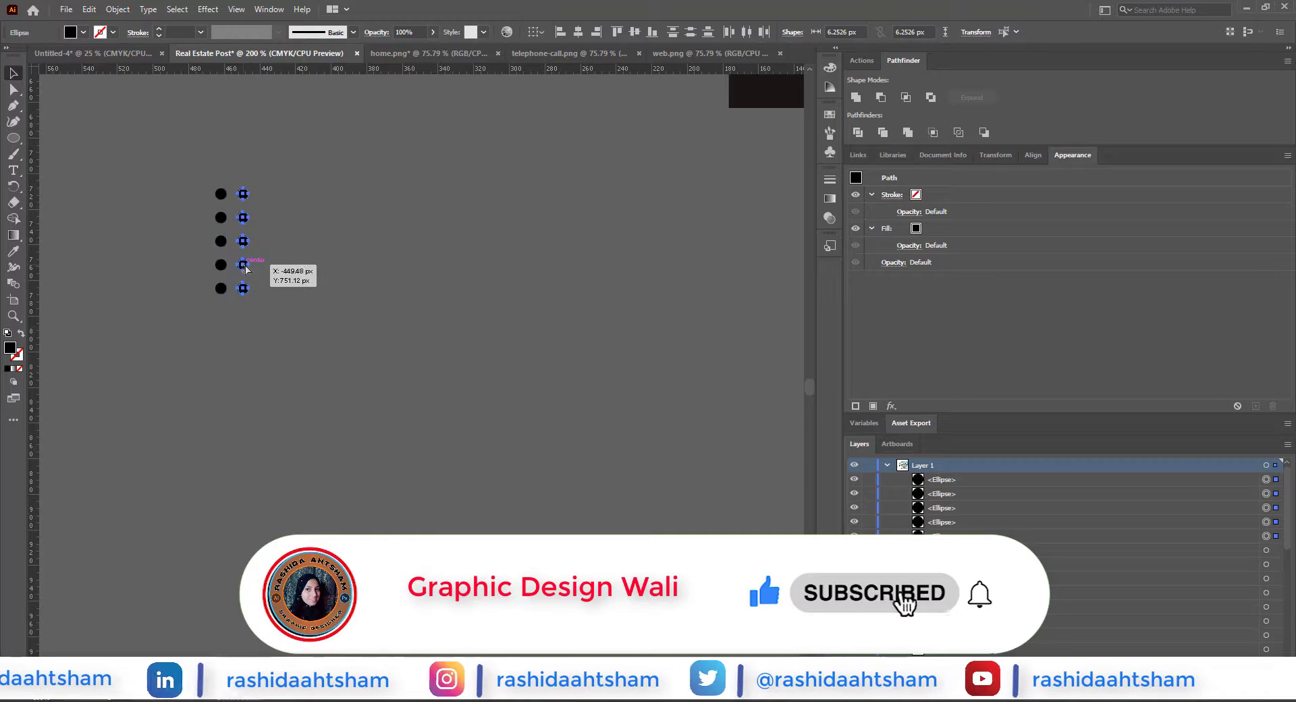
{"action": "key", "text": "ctrl+d"}
{"action": "left_click_drag", "start_coordinate": [313, 192], "coordinate": [159, 350]}
{"action": "key", "text": "ctrl+g"}
{"action": "scroll", "coordinate": [284, 387], "scroll_direction": "down", "scroll_amount": 5}
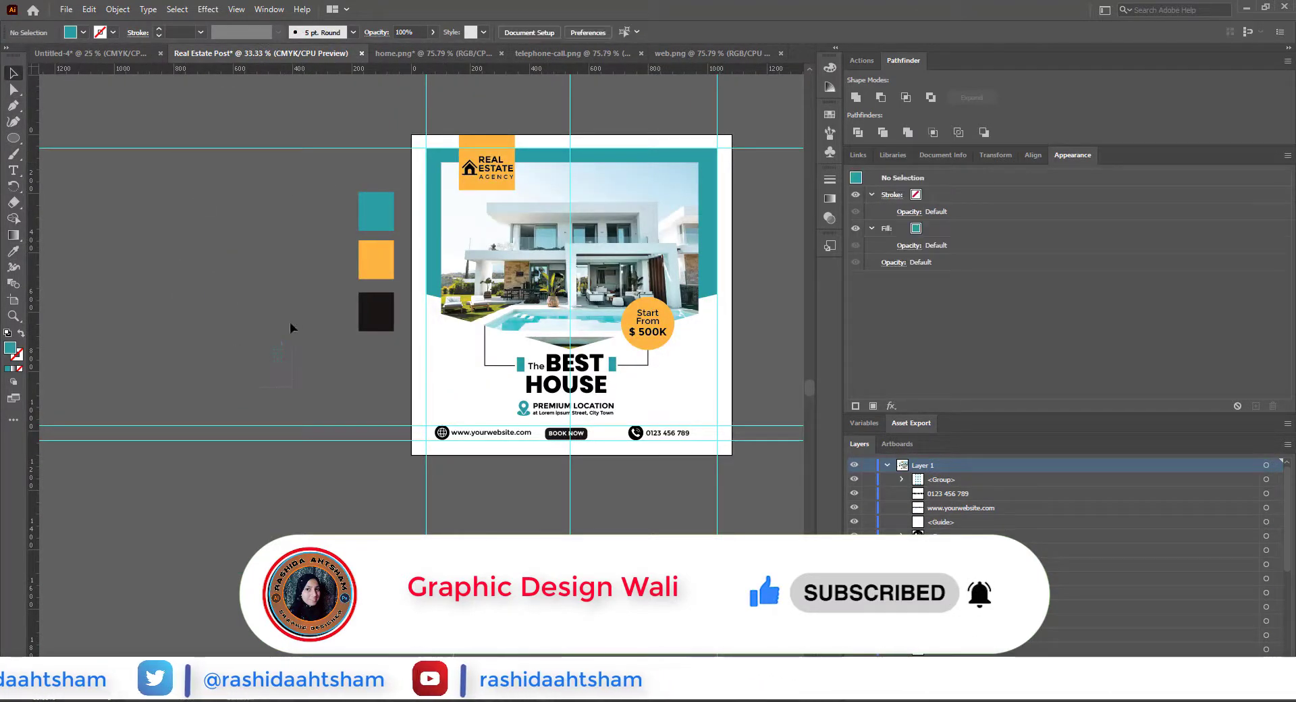
Step: Move the teal dot grid above the website line near the left margin guide and place a copy near the right margin guide
{"action": "scroll", "coordinate": [279, 358], "scroll_direction": "up", "scroll_amount": 2}
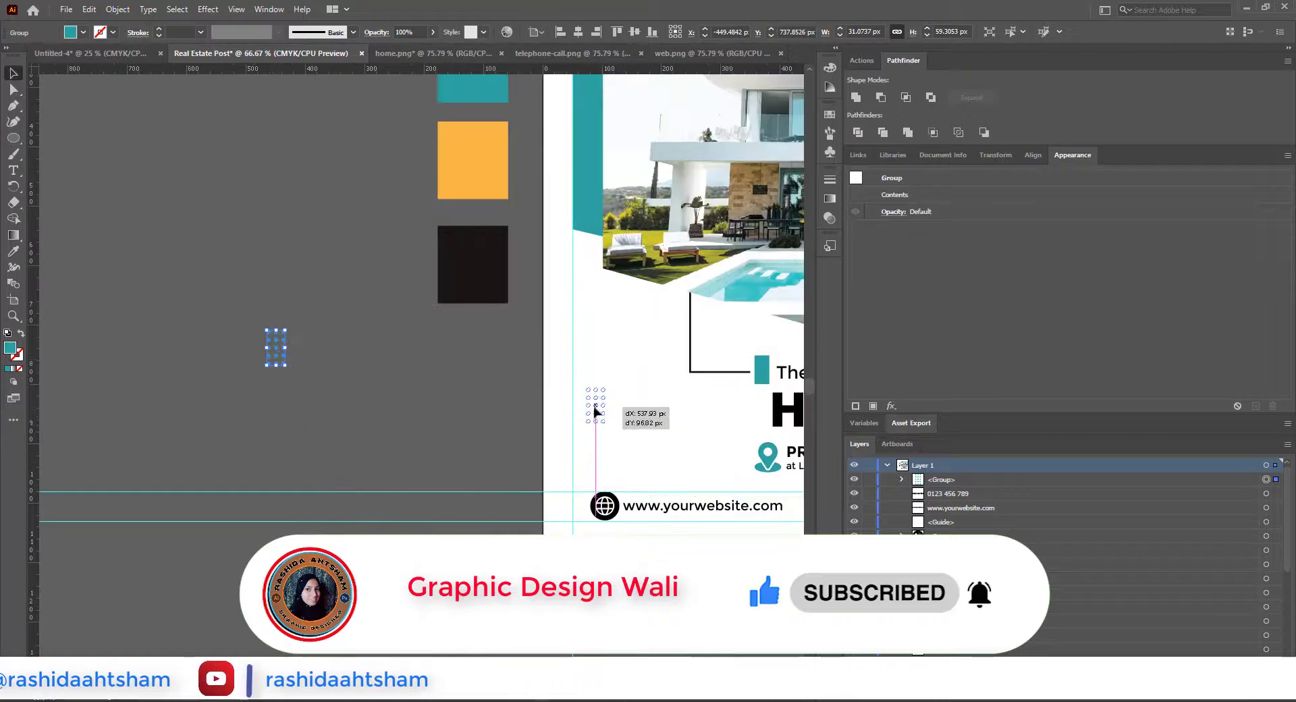
{"action": "left_click", "coordinate": [460, 434]}
{"action": "scroll", "coordinate": [544, 447], "scroll_direction": "down", "scroll_amount": 2}
{"action": "left_click_drag", "start_coordinate": [570, 451], "coordinate": [365, 484]}
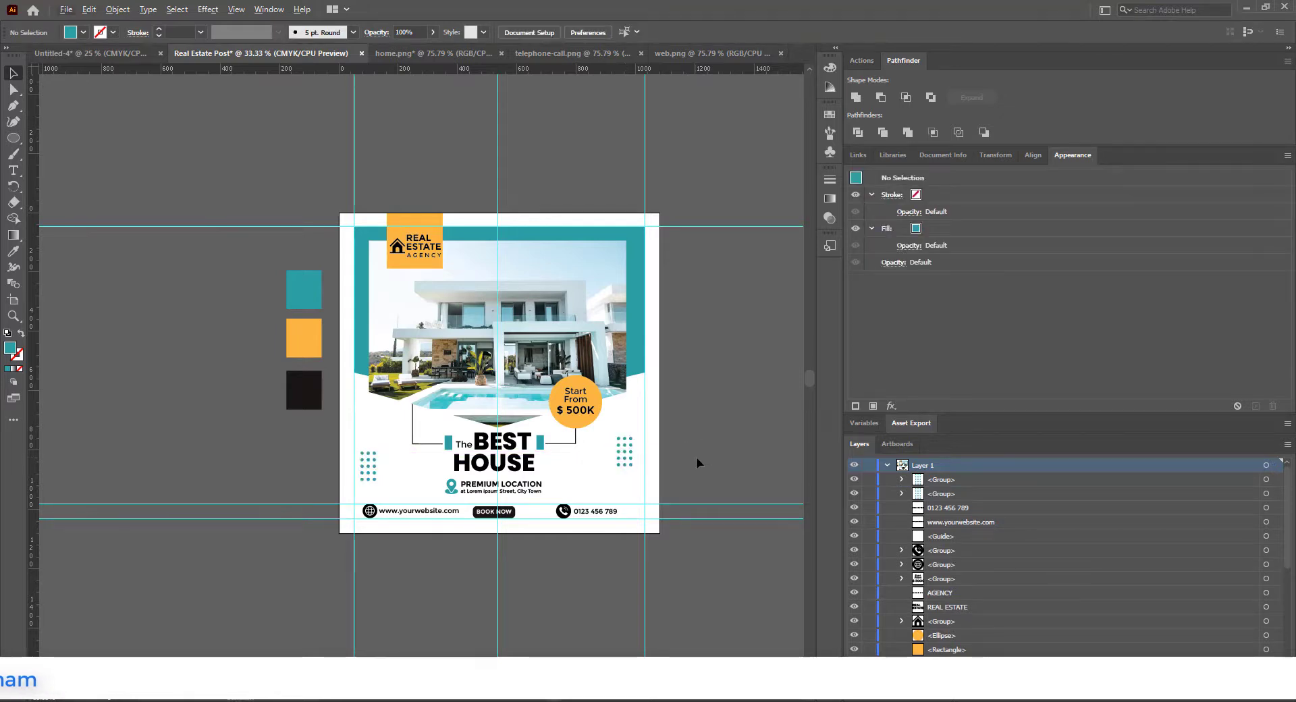
{"action": "left_click_drag", "start_coordinate": [695, 458], "coordinate": [629, 473]}
{"action": "scroll", "coordinate": [582, 474], "scroll_direction": "up", "scroll_amount": 1}
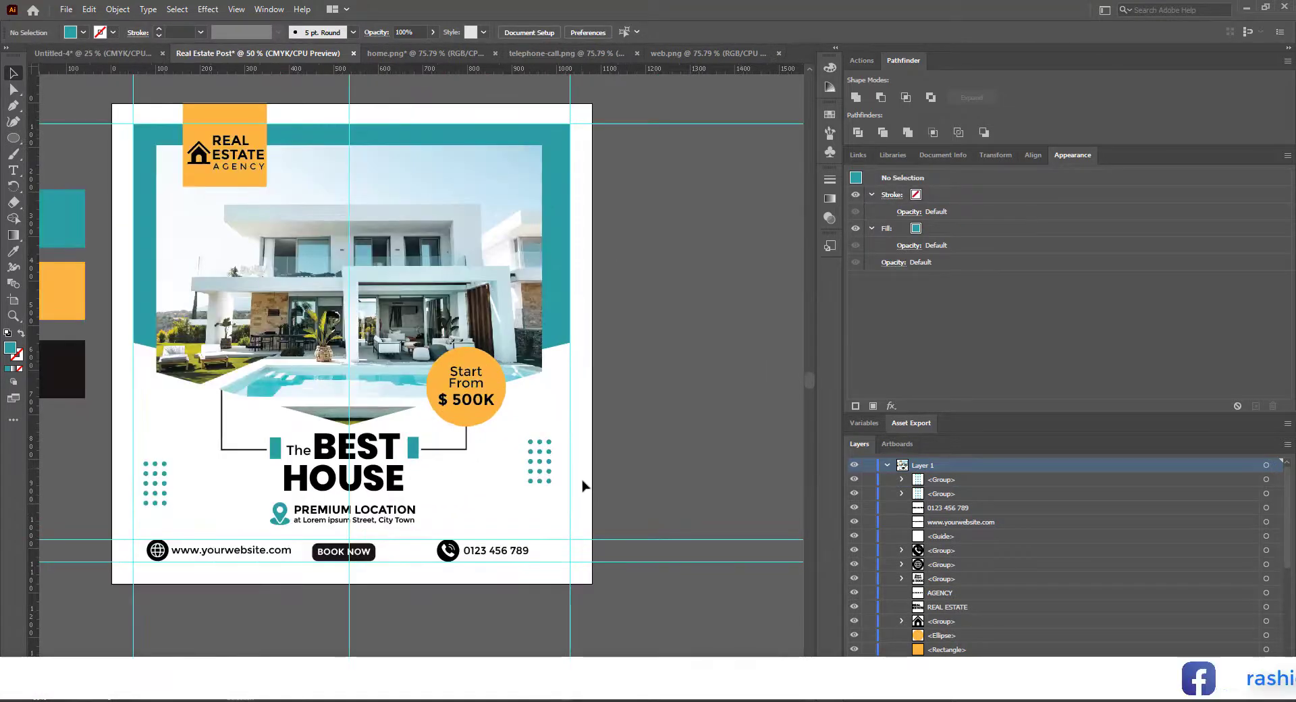